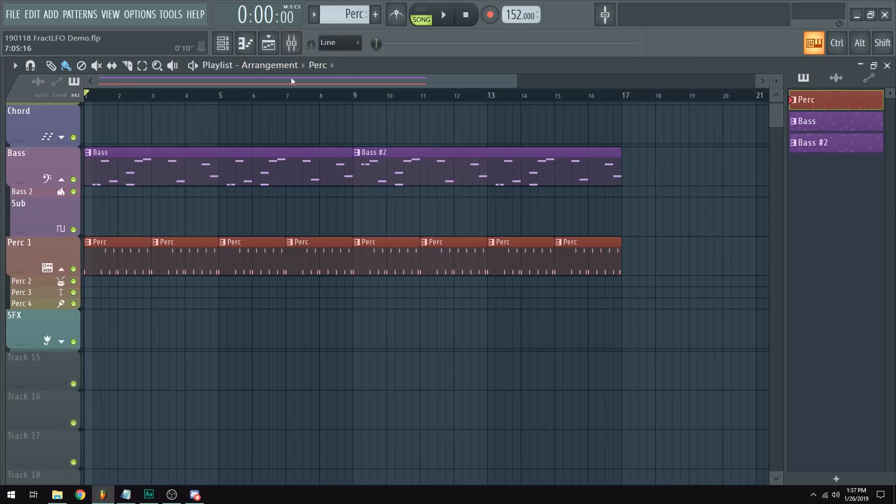
Play the arrangement of bass and percussion patterns from the start and stop playback
click(287, 51)
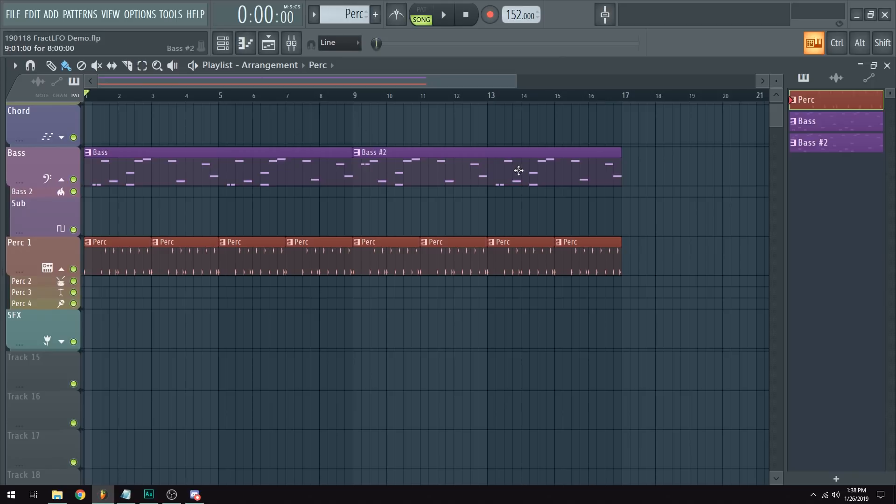
key(space)
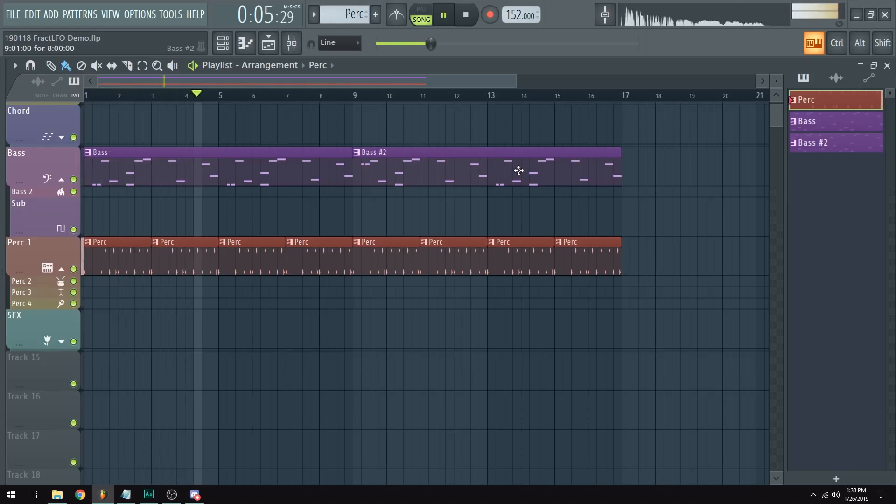
key(space)
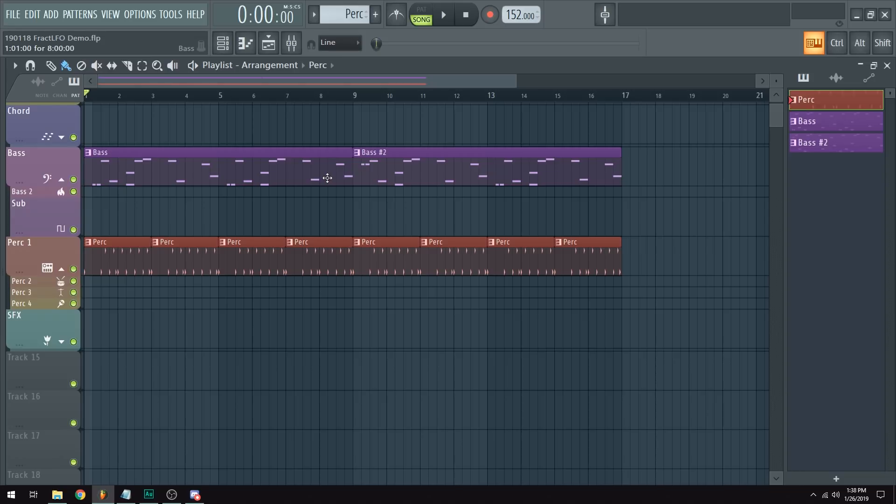
Open the Patcher on mixer Insert 18 and watch its Visualizer controls during playback
click(290, 44)
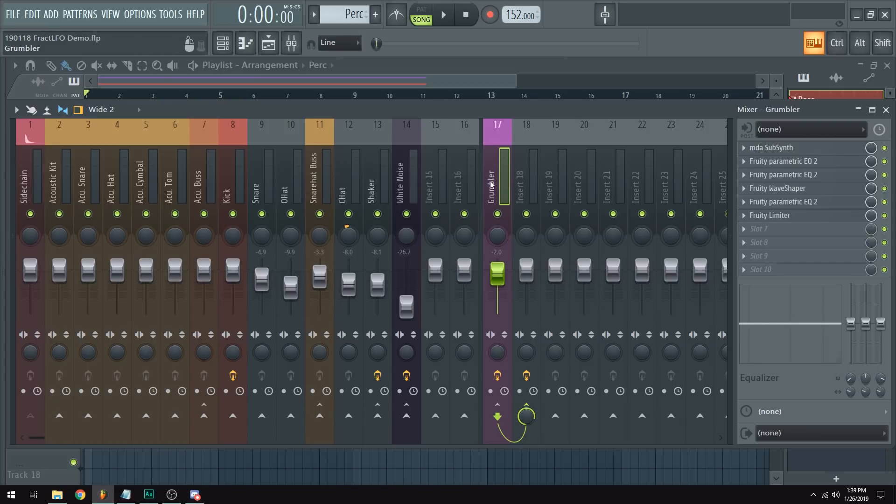
click(519, 181)
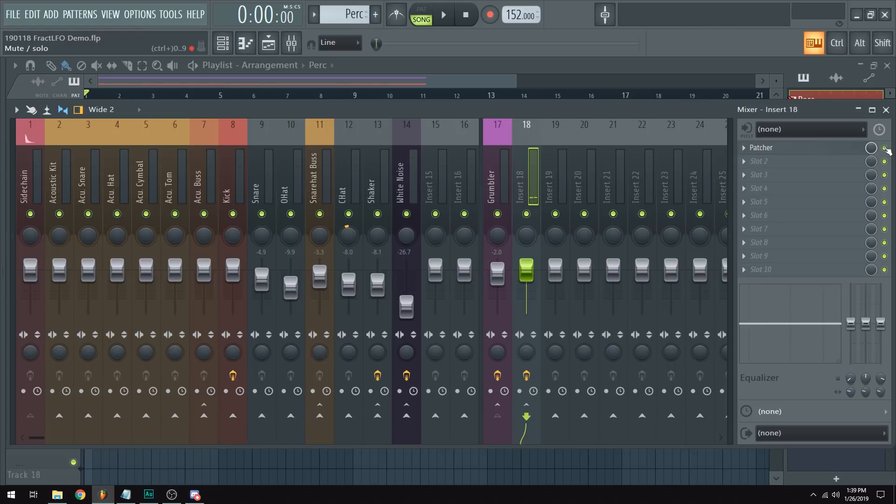
key(space)
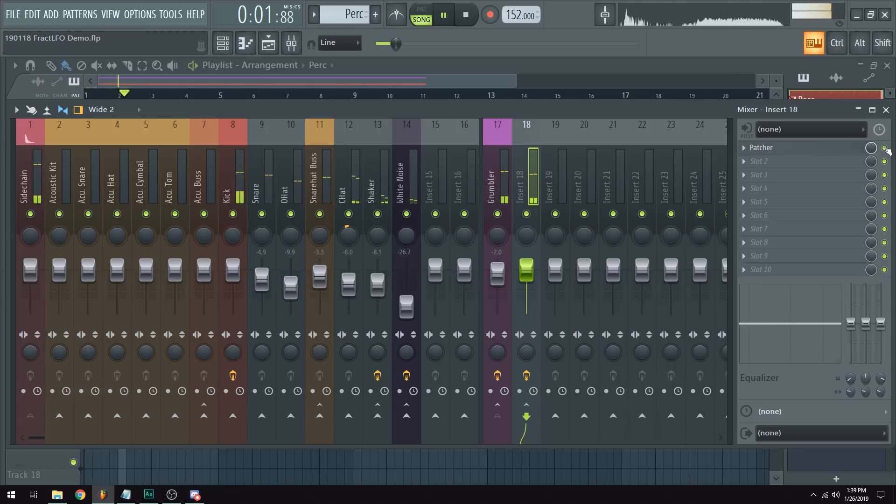
click(820, 148)
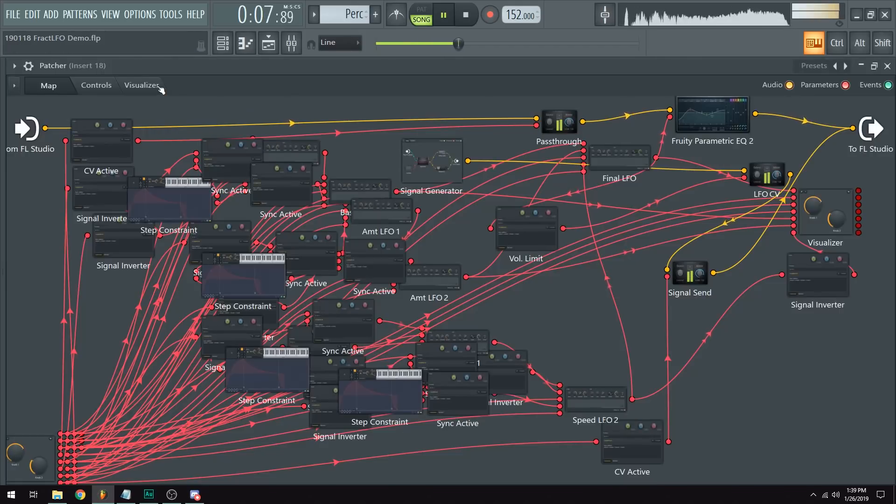
click(141, 86)
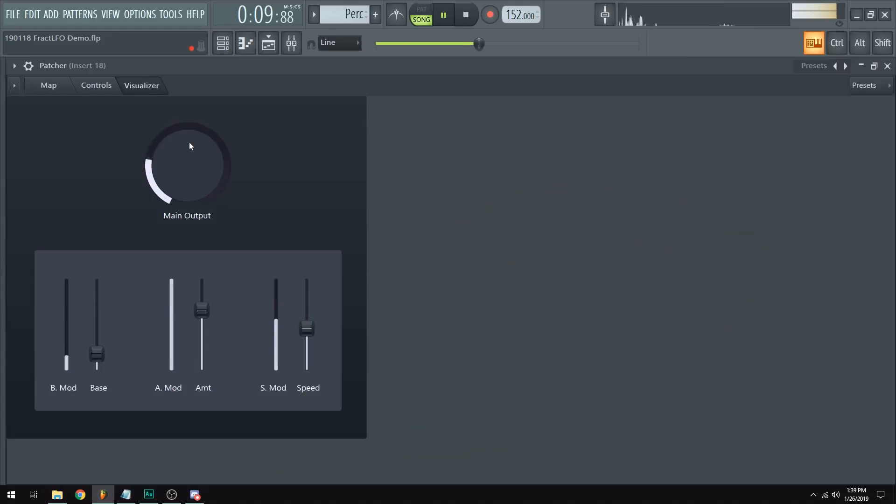
key(space)
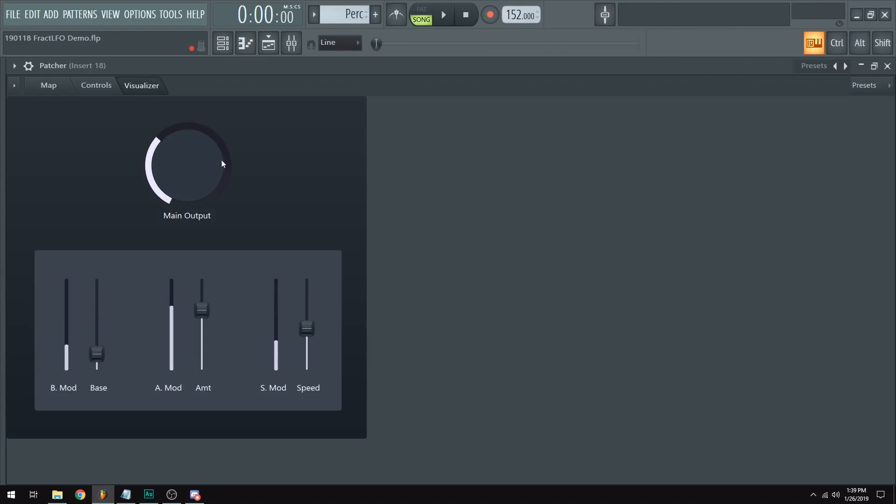
key(space)
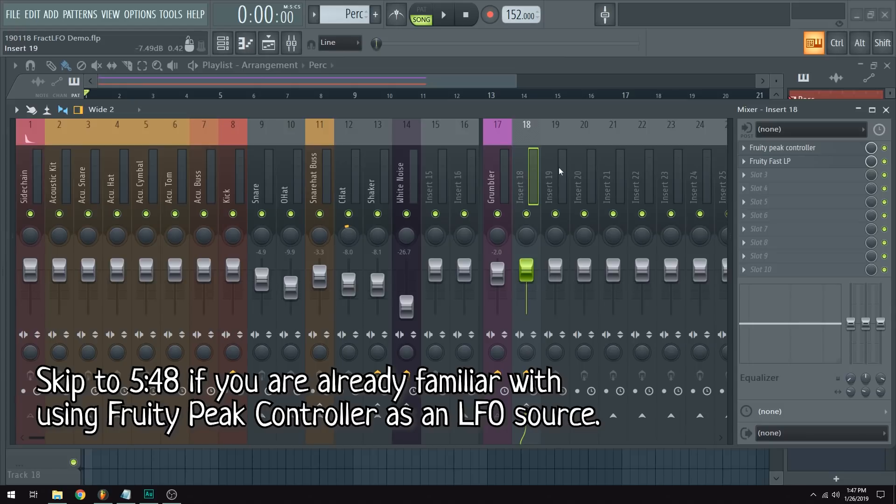
Open the Fruity peak controller on Insert 18 and watch its peak response during a short playback
click(797, 150)
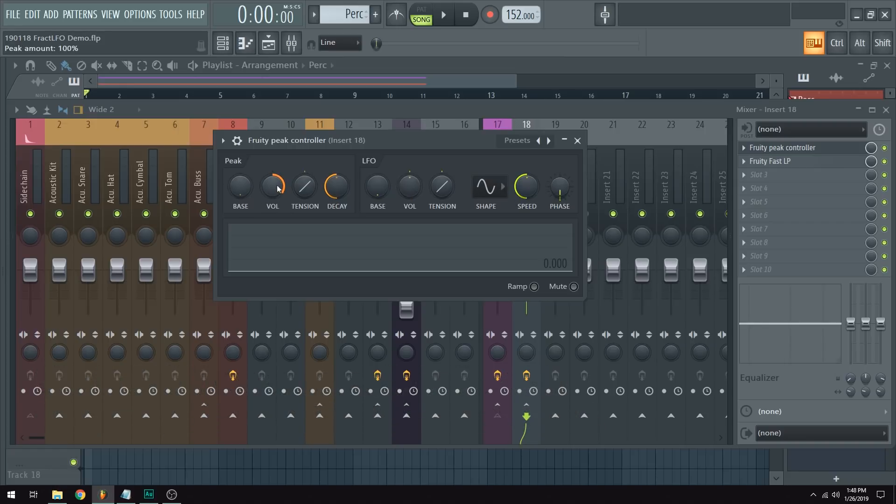
key(space)
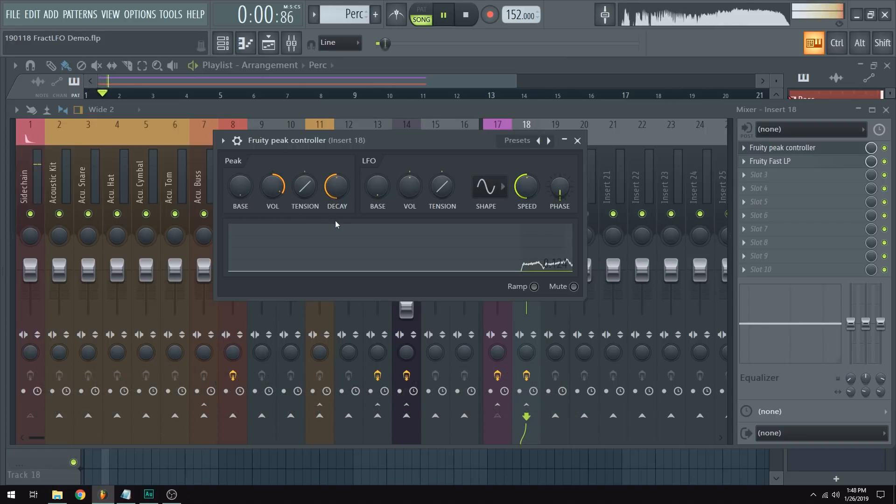
key(space)
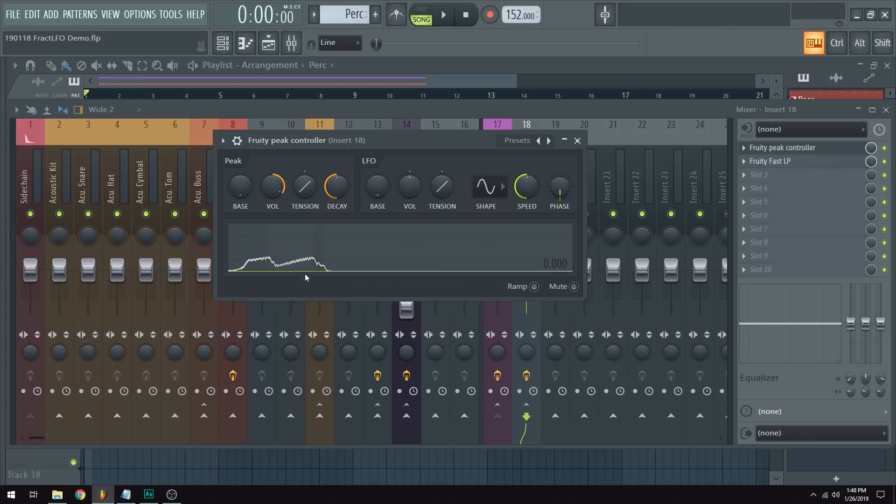
Reset the peak volume, then briefly raise the LFO base and reset it to 0%
alt+click(273, 189)
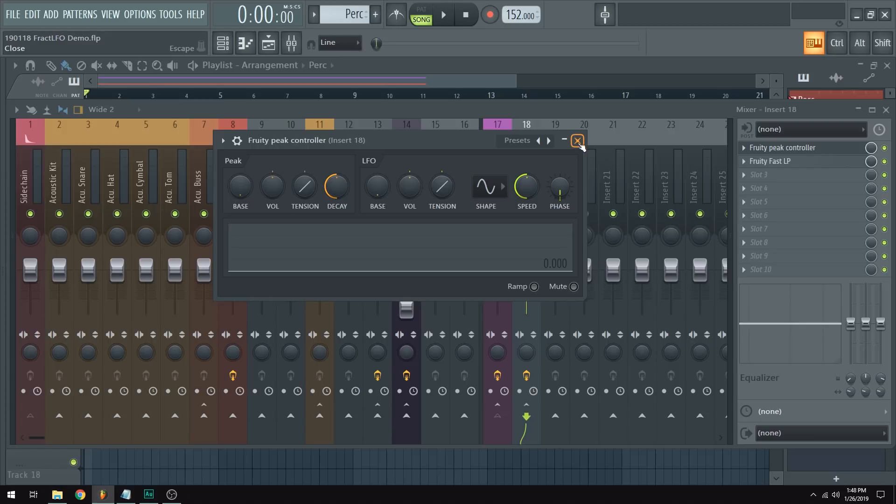
drag(384, 185, 385, 174)
alt+click(384, 185)
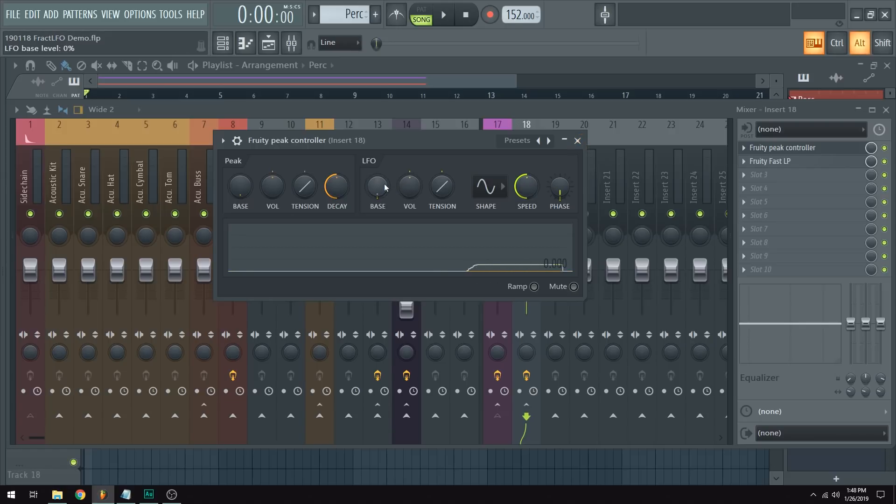
Link the cutoff of Fruity Fast LP on Insert 18 to the internal controller Peak ctrl - LFO
click(578, 141)
click(782, 161)
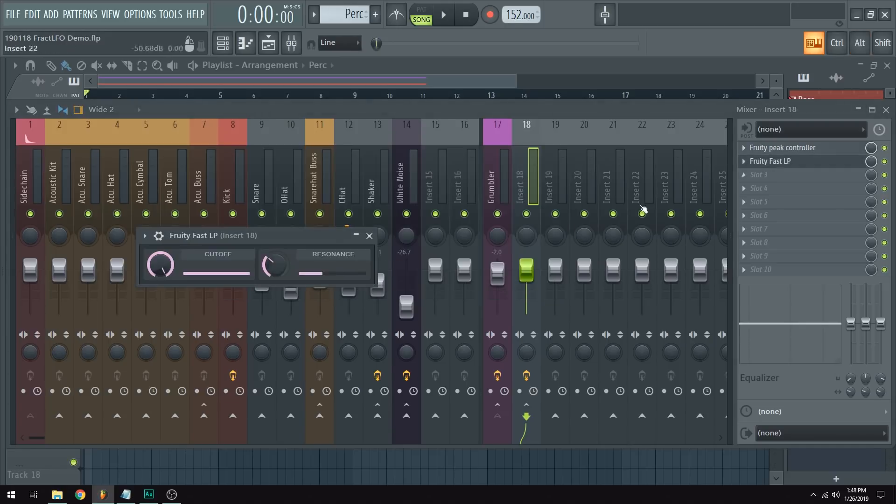
right_click(161, 266)
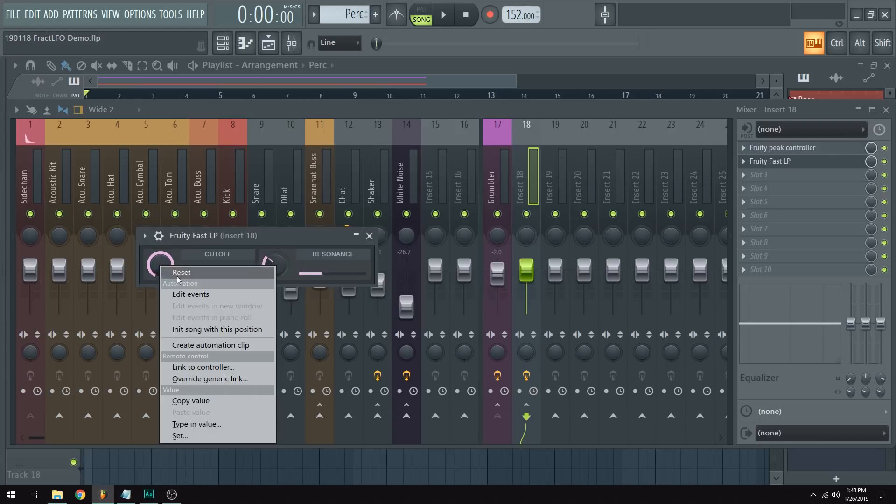
click(211, 367)
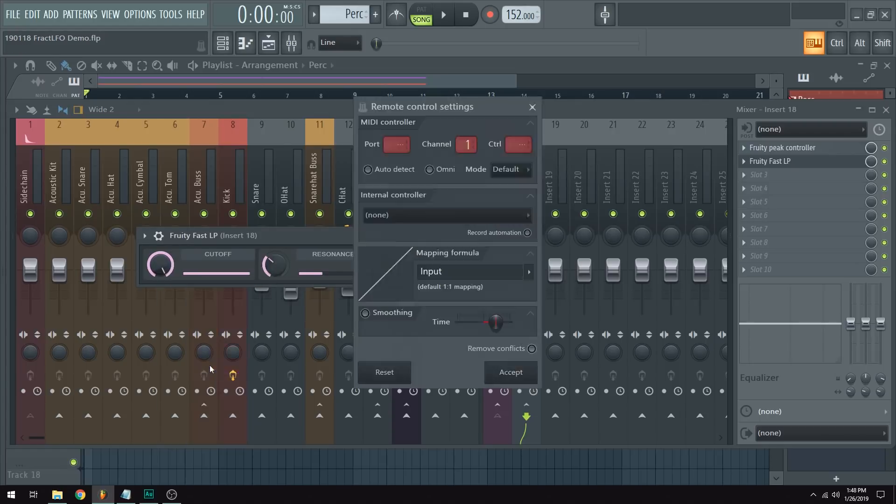
click(385, 216)
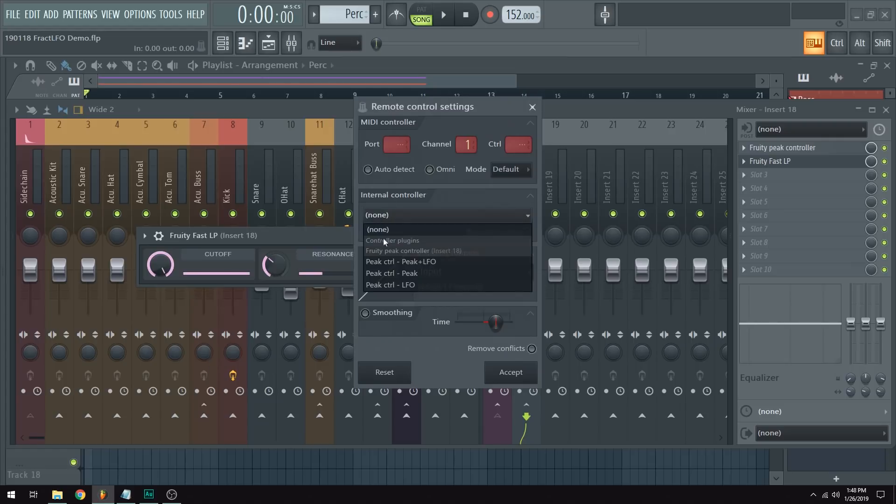
click(413, 286)
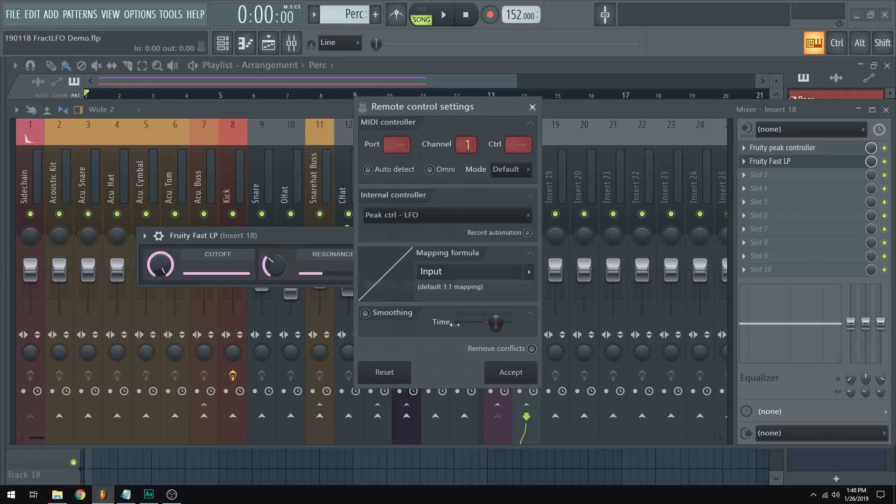
click(509, 372)
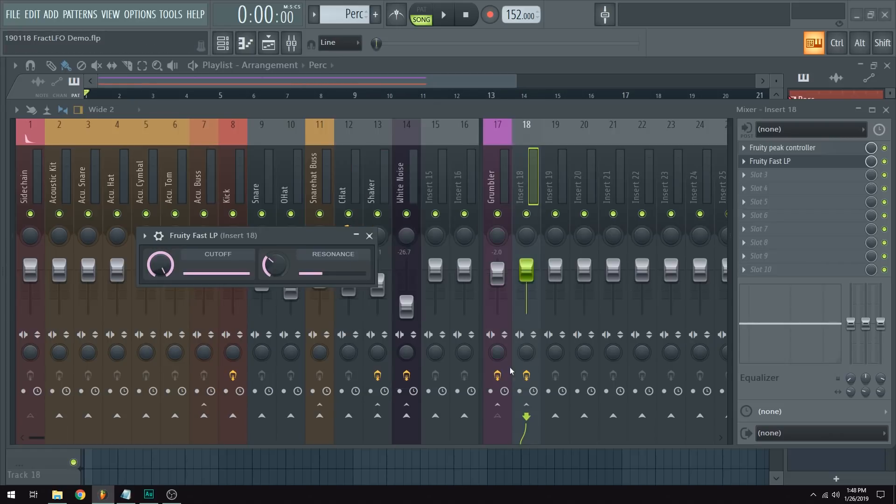
click(369, 237)
Reopen the Fruity peak controller and raise its LFO base to 51%, listening to the filter cutoff during playback
click(782, 147)
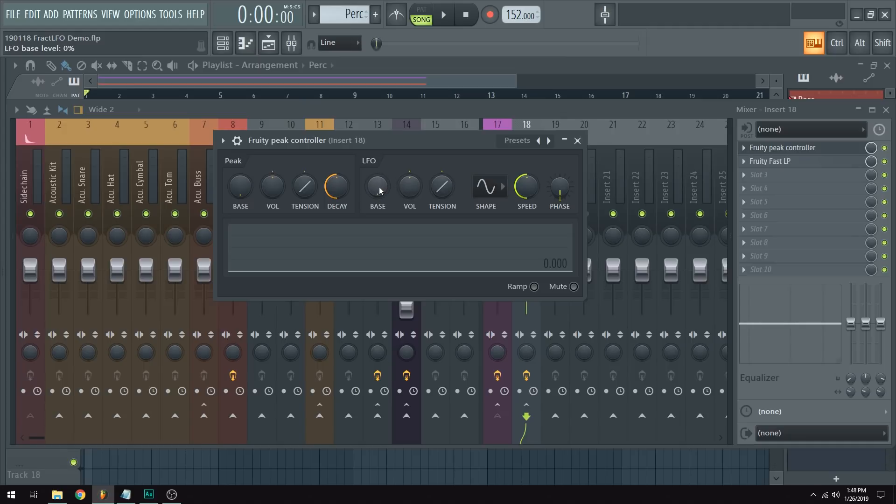
drag(377, 190, 377, 184)
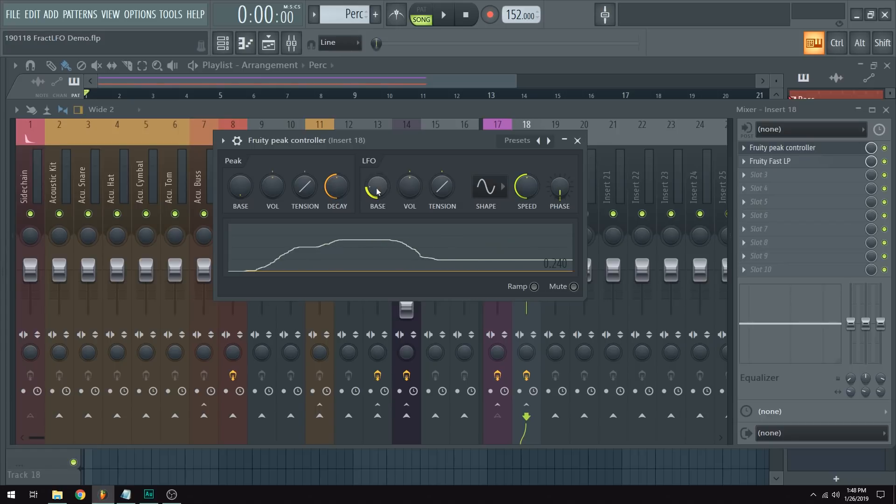
drag(377, 191, 376, 193)
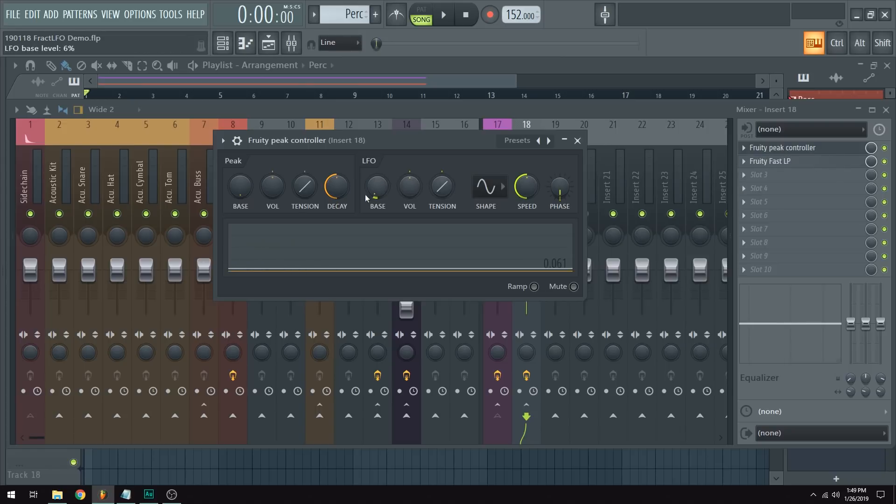
key(space)
drag(378, 189, 378, 134)
key(space)
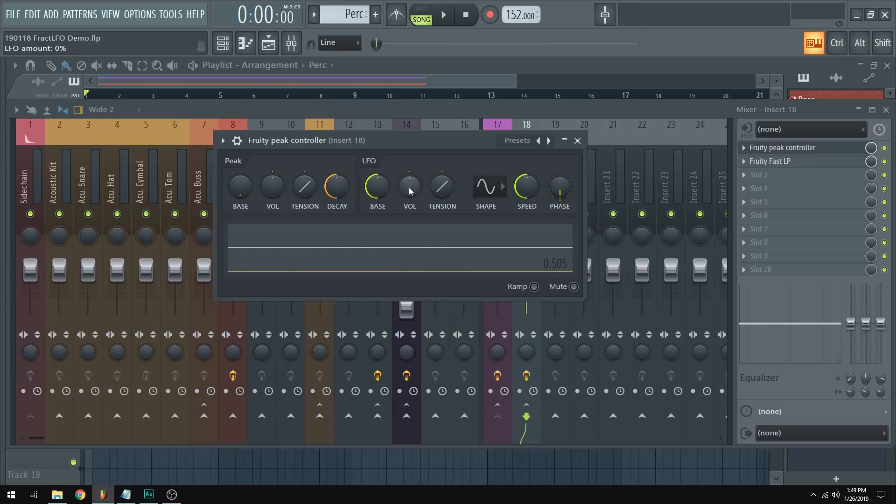
Try a positive LFO amount and a negative one of -24%, and return the amount to 0%
scroll(410, 190, up, 3)
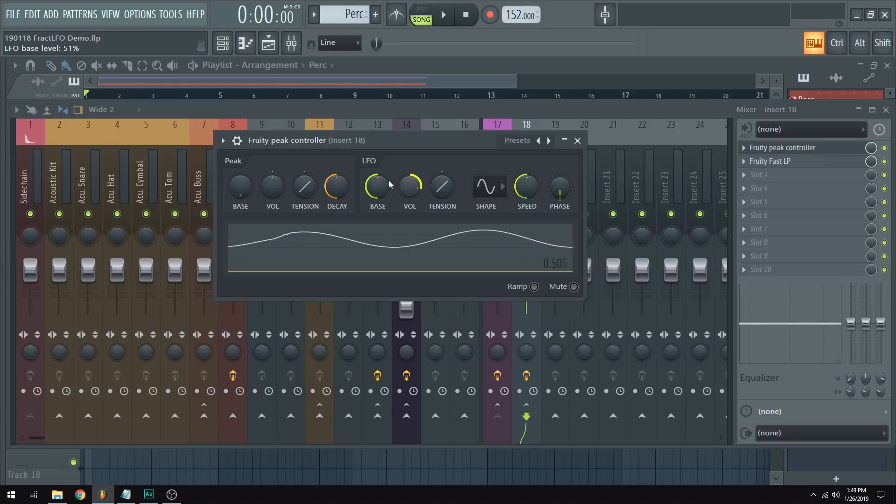
drag(413, 184, 413, 198)
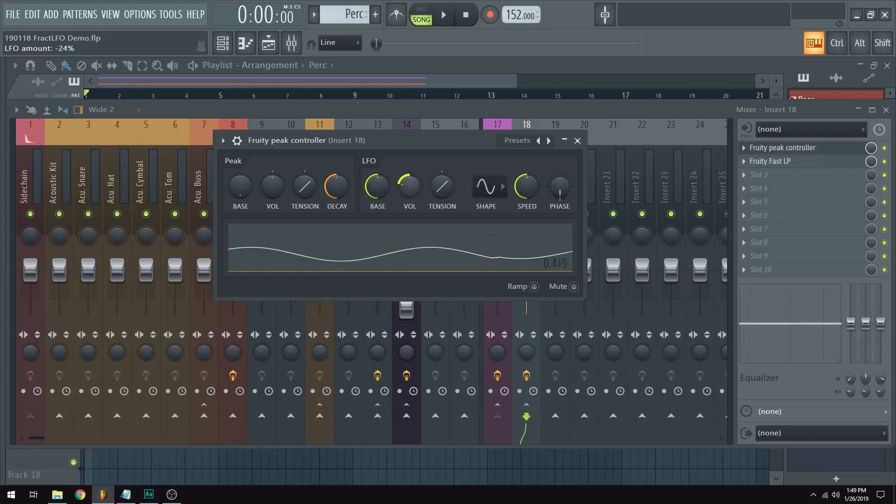
drag(409, 199, 410, 187)
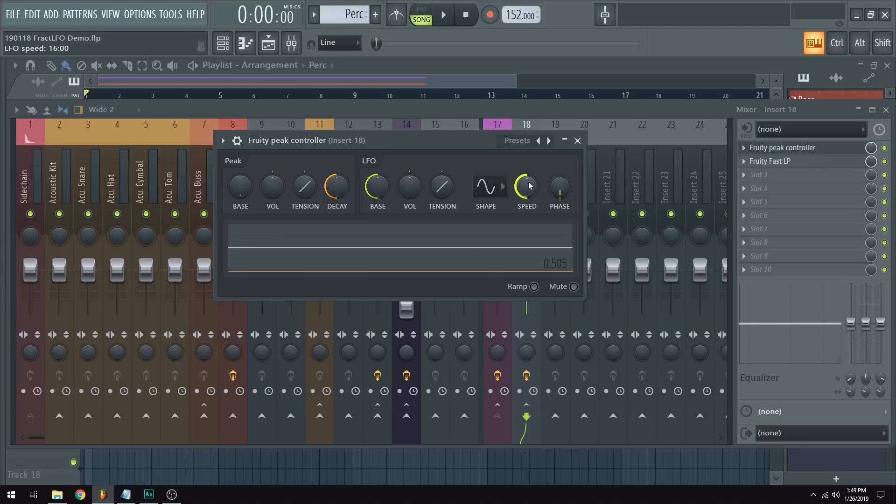
Reduce the LFO speed value and the LFO base, and raise the LFO amount to 55%
drag(527, 187, 526, 195)
drag(410, 187, 410, 179)
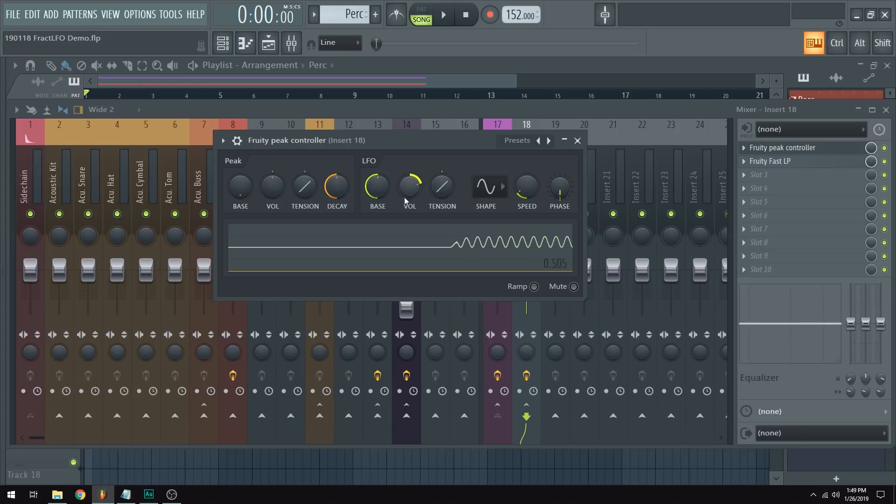
drag(391, 187, 410, 175)
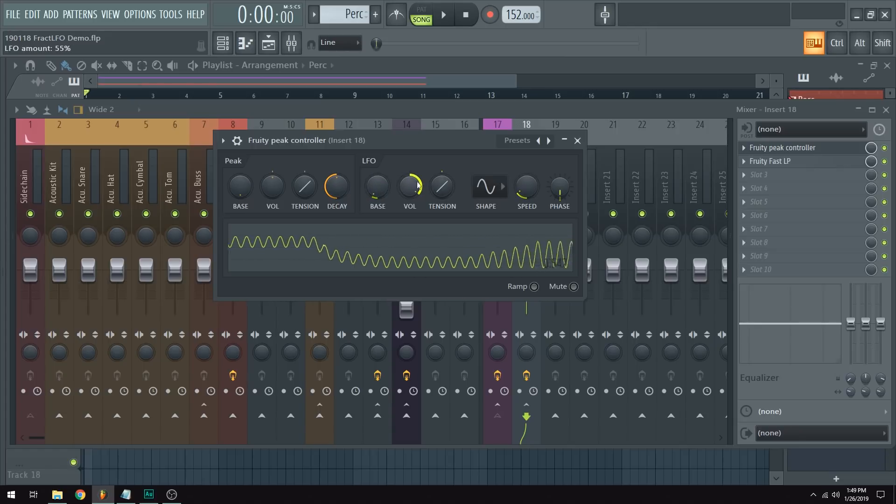
Try several LFO speeds, set the speed to 2:00, and start playback to hear the modulation
mouse_move(523, 187)
mouse_down()
mouse_move(524, 169)
mouse_move(529, 188)
mouse_up()
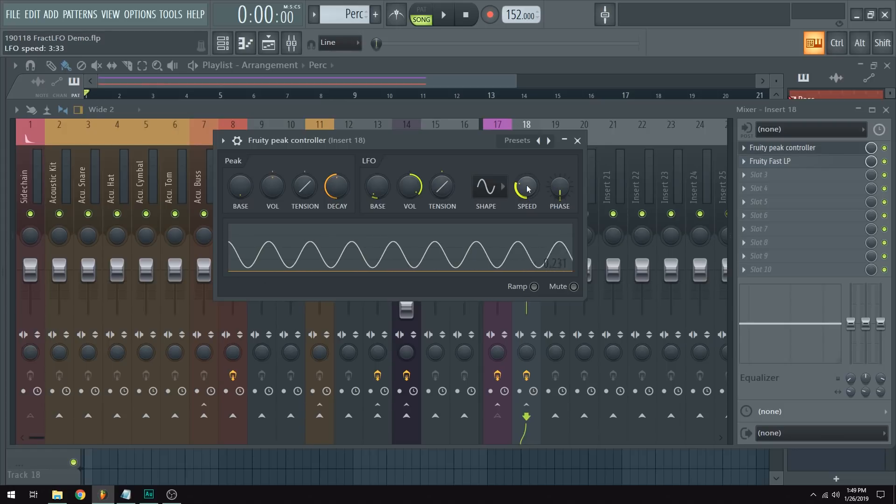
drag(528, 189, 532, 198)
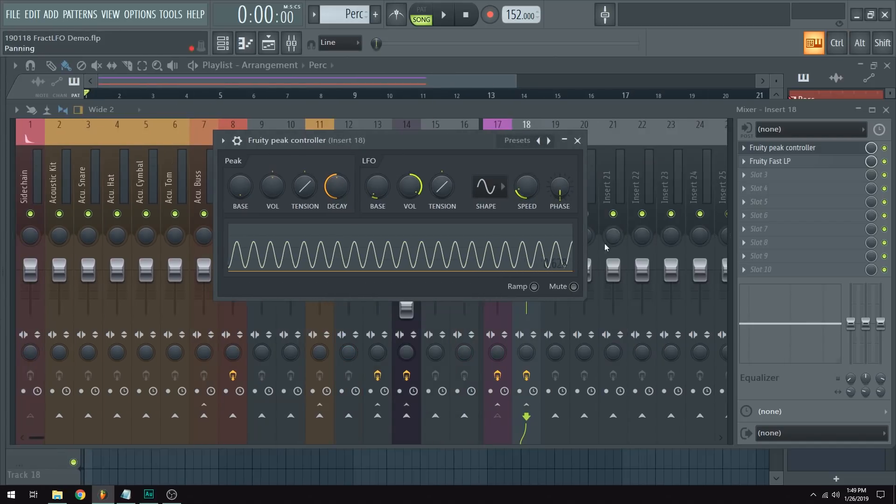
drag(532, 191, 532, 191)
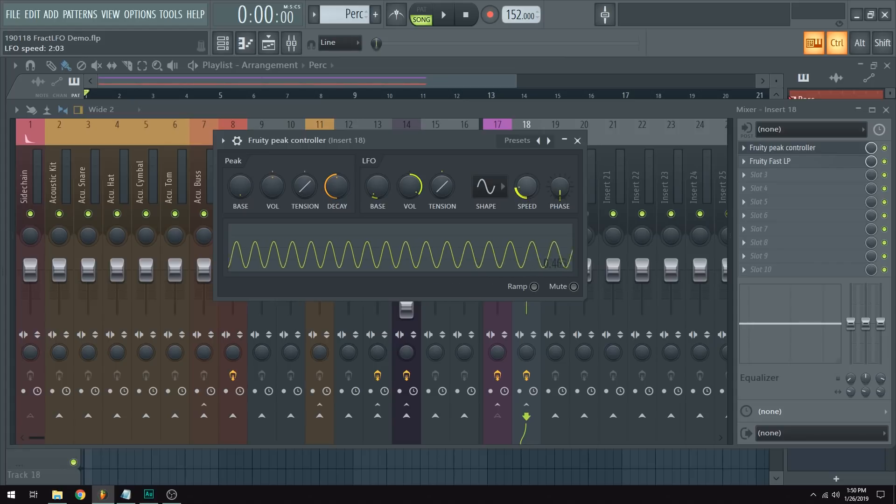
drag(532, 192, 534, 194)
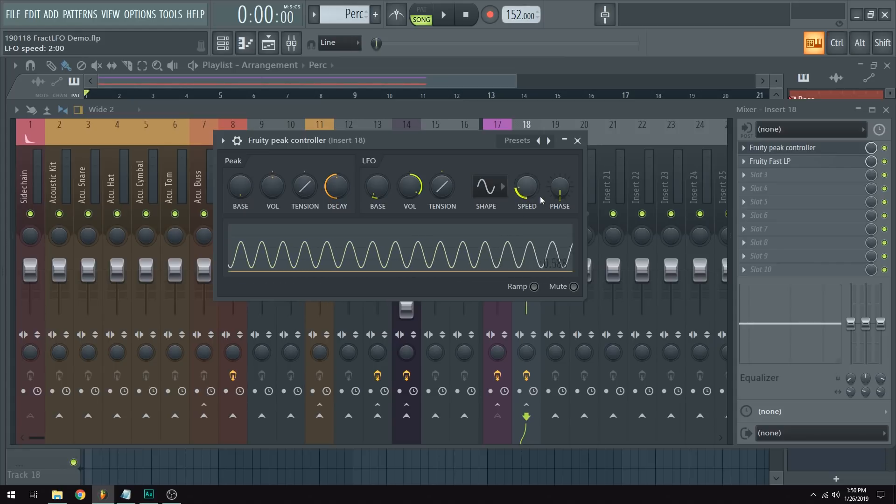
key(space)
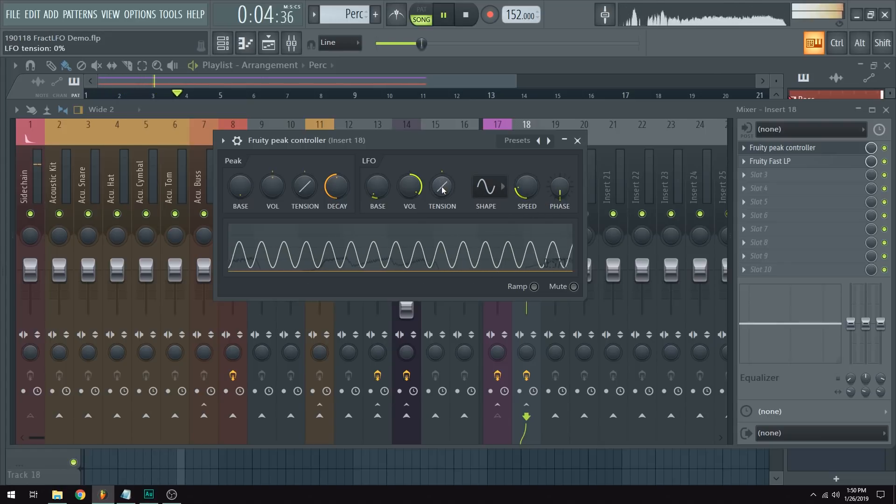
Try the LFO tension at 100% and play the song briefly to hear the modulation
key(space)
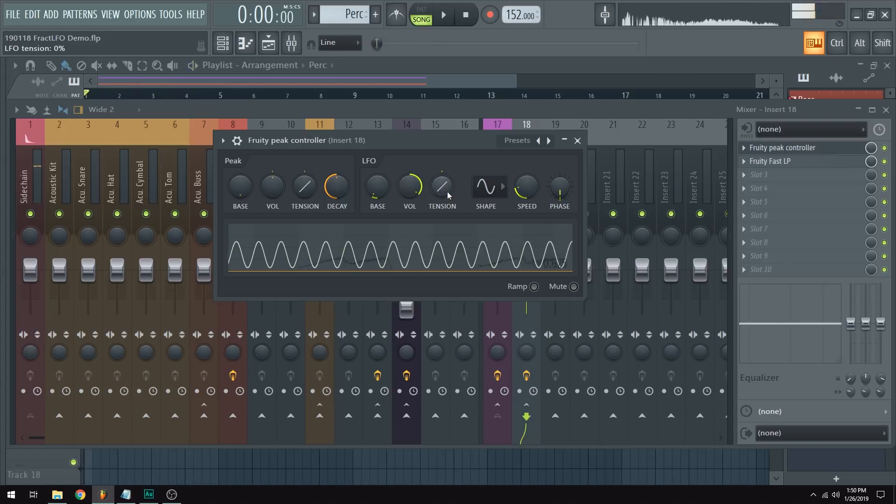
mouse_move(448, 194)
mouse_down()
mouse_move(448, 183)
mouse_move(442, 200)
mouse_up()
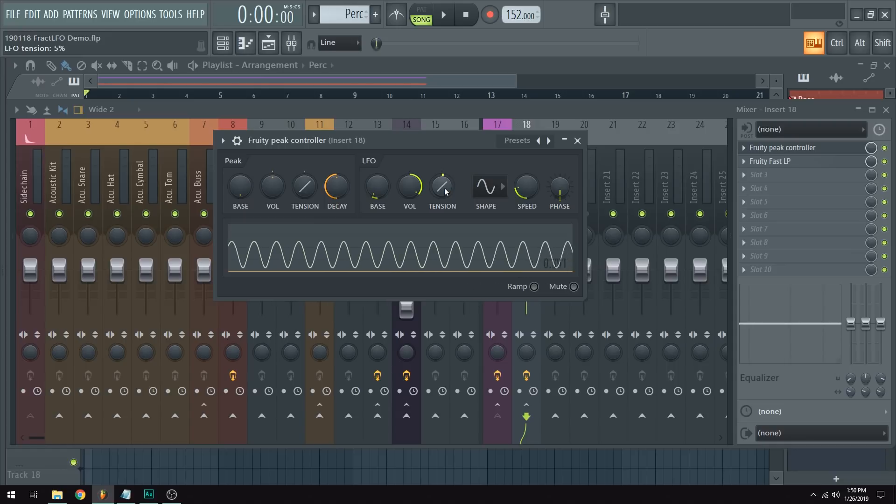
drag(442, 191, 442, 171)
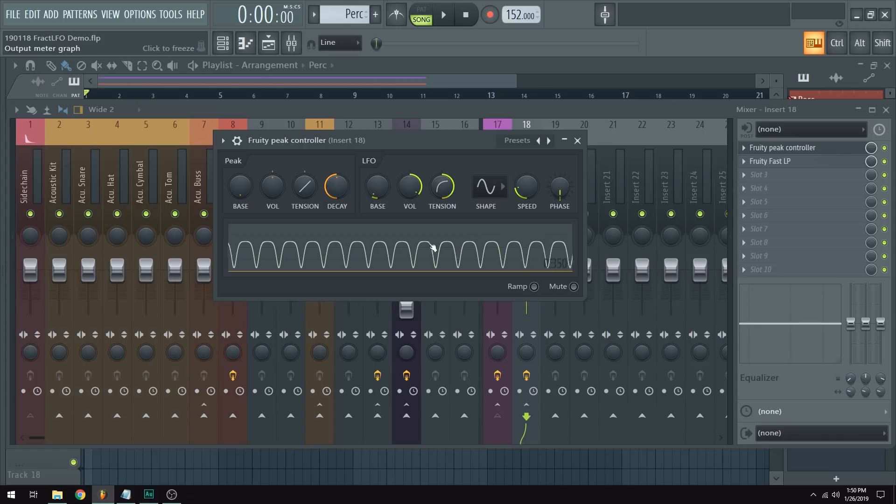
key(space)
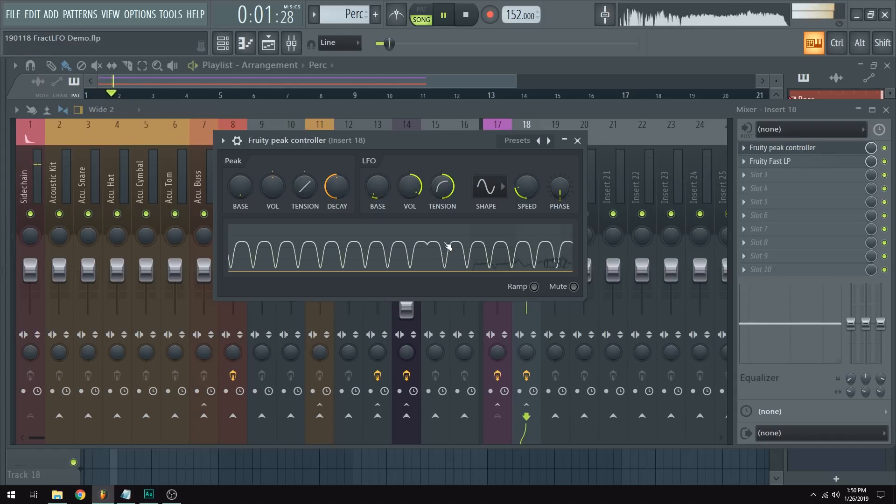
key(space)
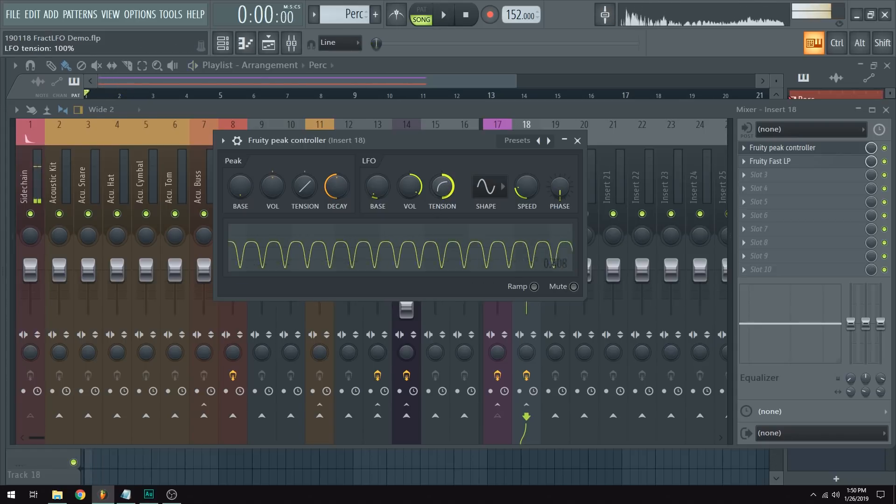
Try the LFO tension at -100% during playback, reset it to its default and stop the song
drag(443, 182, 443, 243)
key(space)
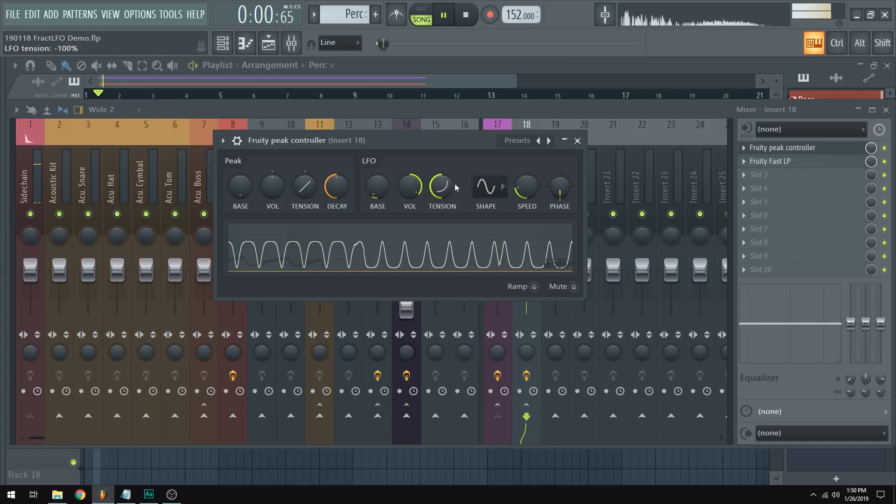
alt+click(447, 190)
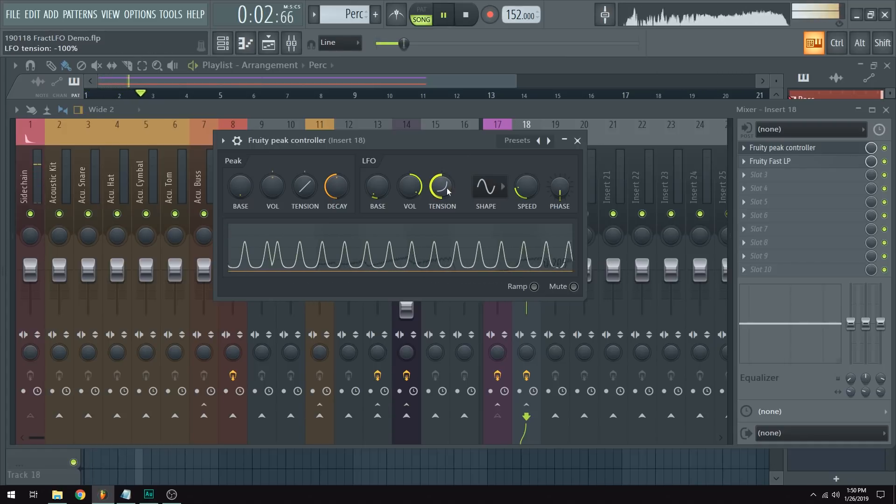
key(space)
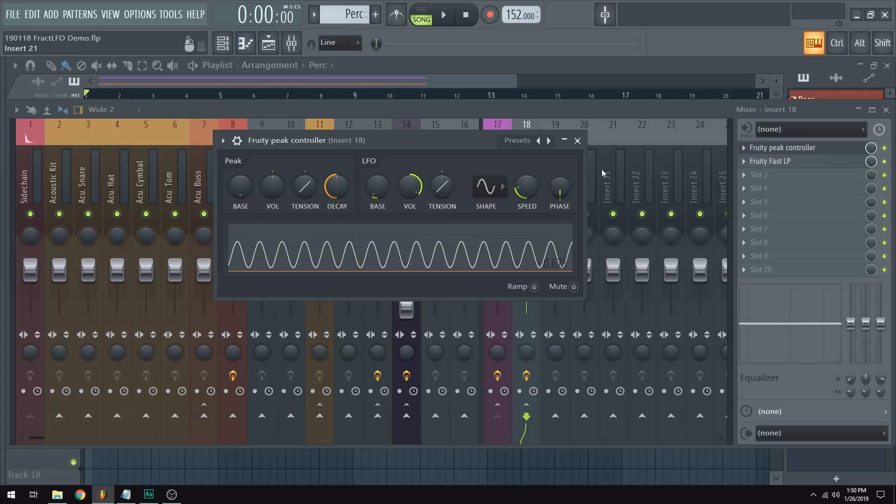
Replace the Fruity peak controller and Fruity Fast LP on Insert 18 with Patcher using the fractlfo v6 preset
click(577, 141)
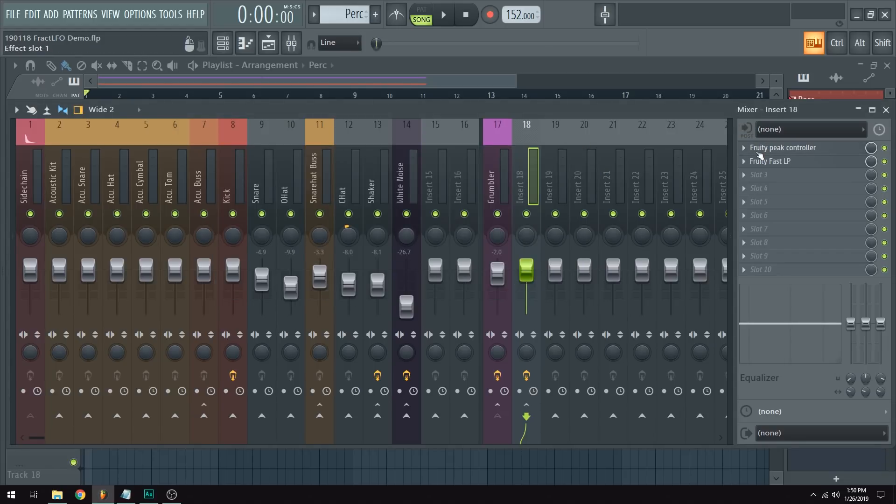
click(745, 148)
click(756, 174)
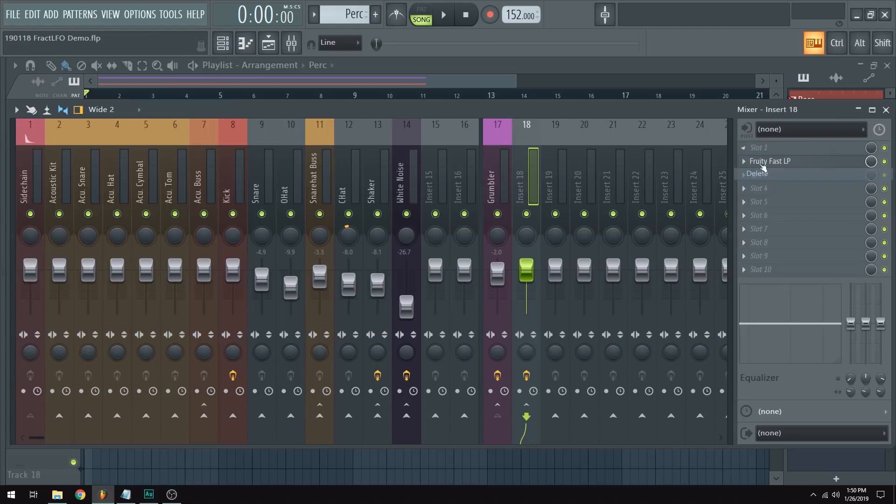
click(745, 161)
click(757, 186)
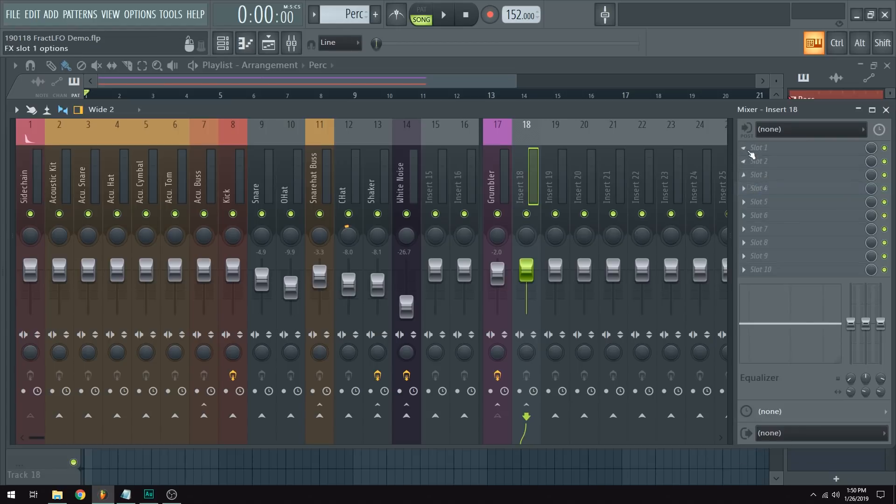
click(744, 148)
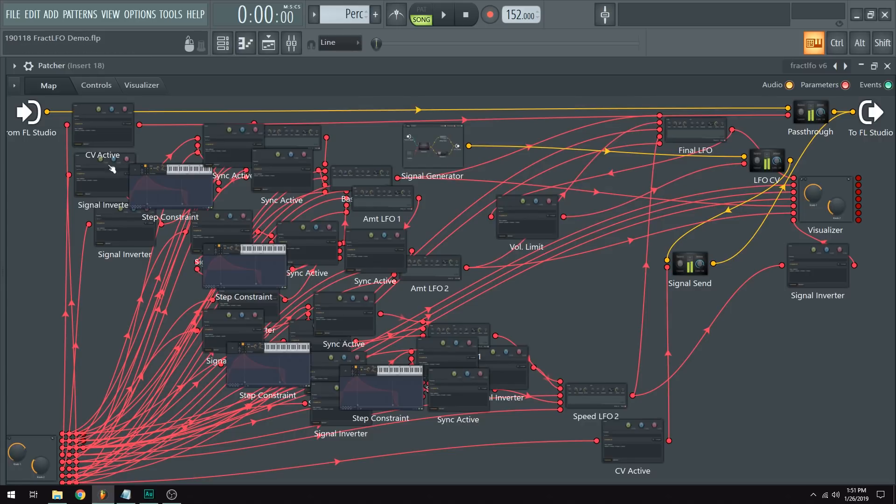
Show the FractLFO control surface, try the LFO 1 Speed slider near its minimum and reset it to its default
click(96, 89)
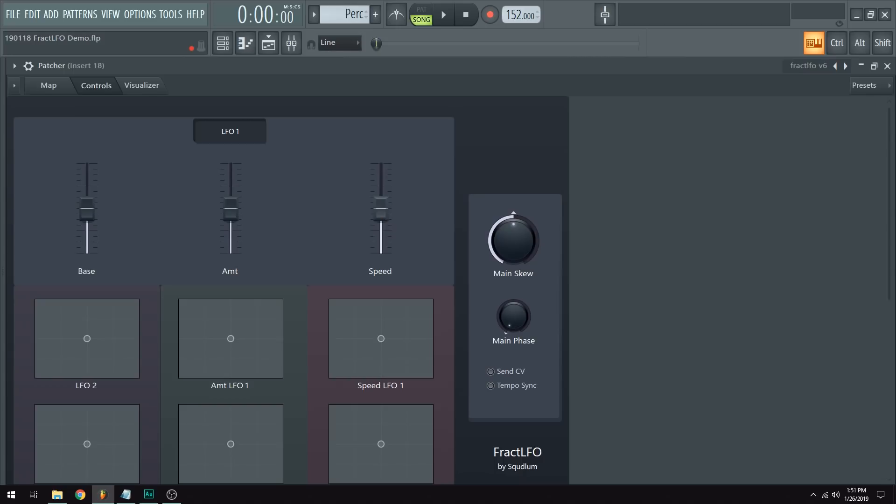
drag(381, 212, 381, 247)
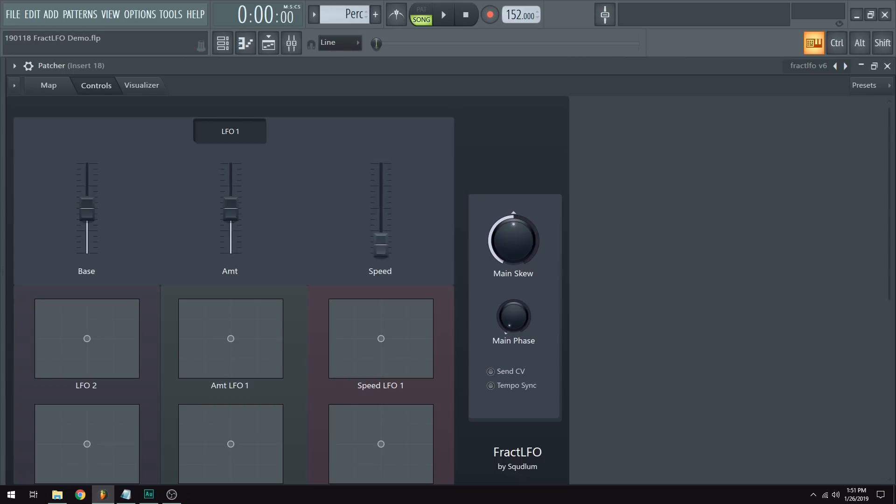
ctrl+click(381, 249)
Examine FractLFO's LFO 1 sliders, the base, amount and speed modulation pads with their skew and phase knobs, and the Visualizer displays
scroll(626, 225, down, 2)
scroll(625, 226, up, 2)
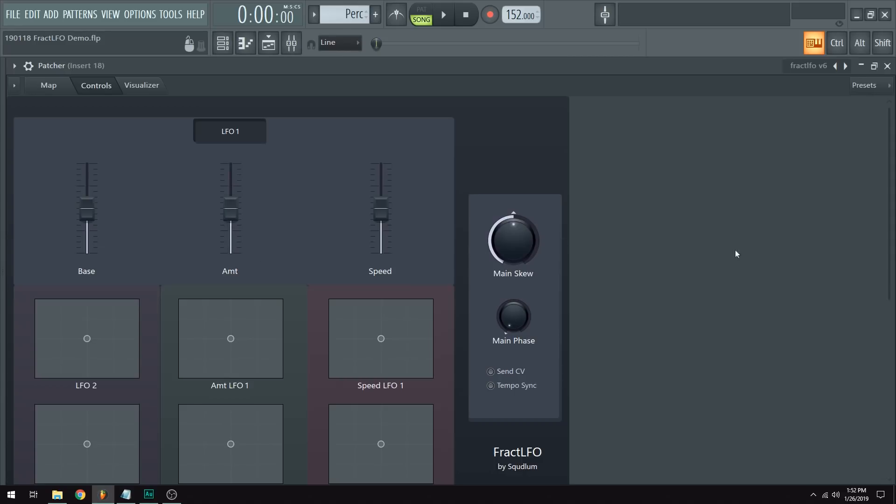
scroll(633, 231, down, 3)
scroll(639, 220, up, 3)
scroll(154, 243, down, 3)
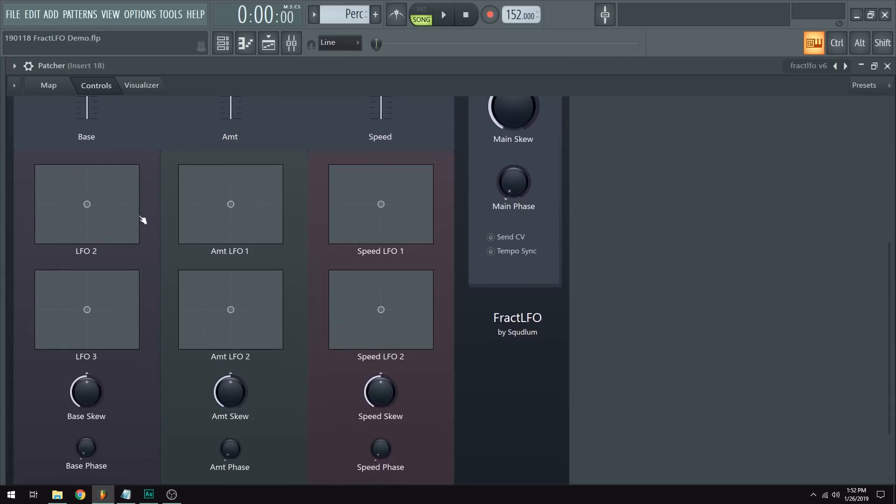
scroll(146, 155, up, 2)
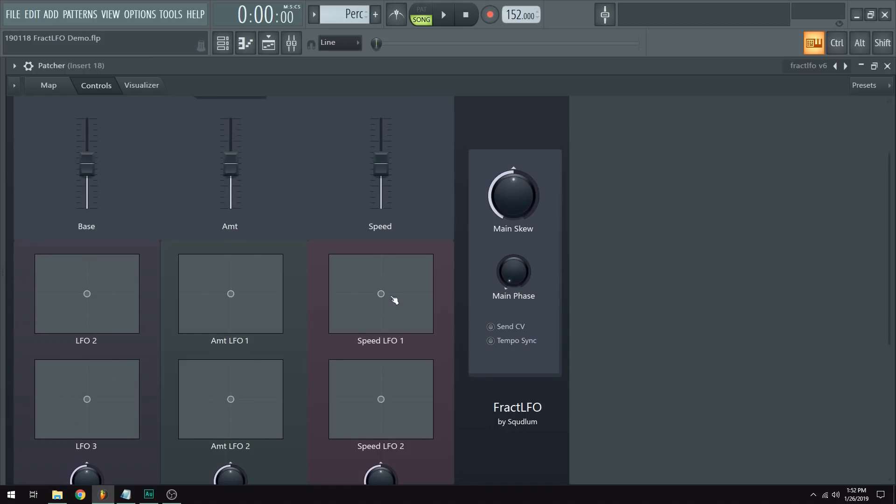
scroll(303, 354, down, 3)
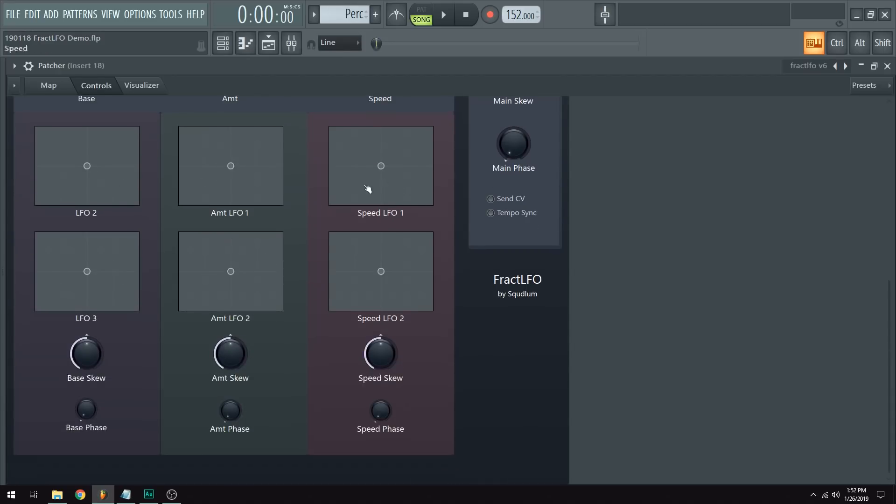
scroll(317, 205, up, 4)
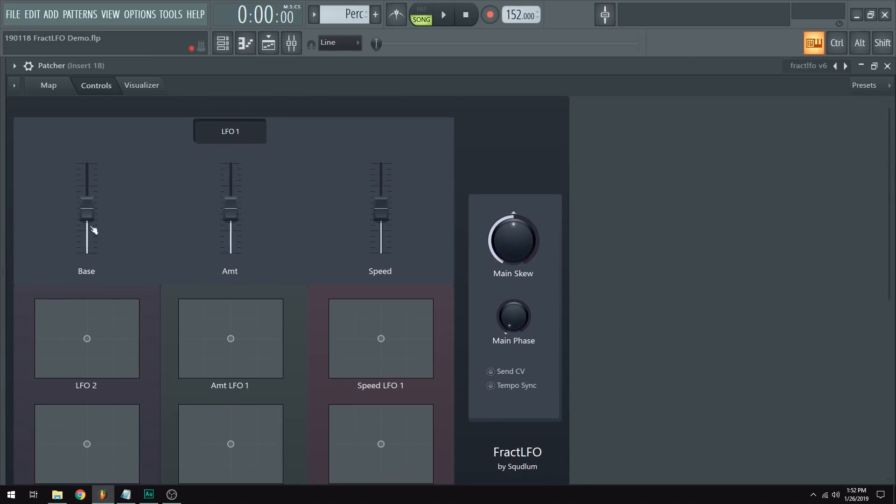
scroll(307, 345, down, 4)
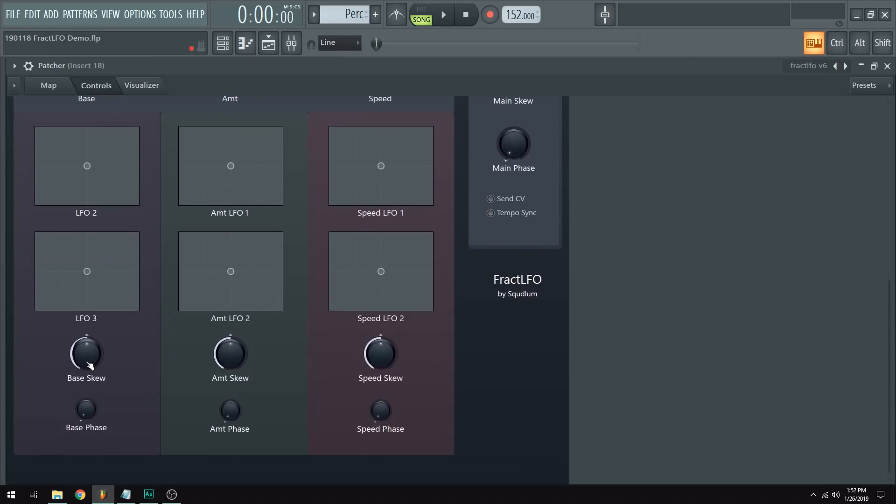
scroll(103, 414, up, 3)
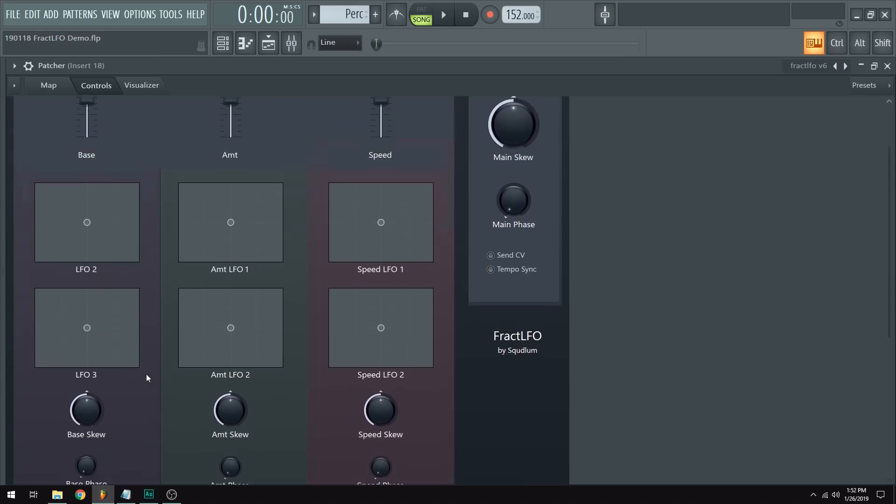
scroll(144, 377, down, 3)
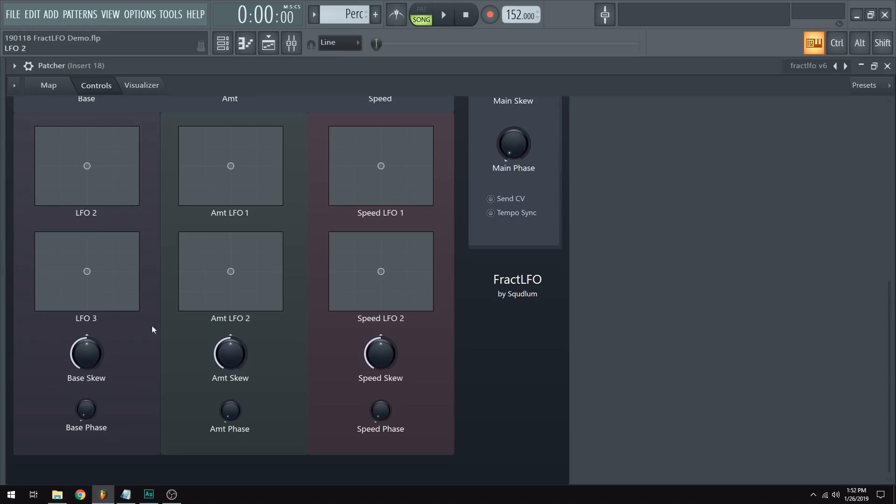
scroll(156, 363, up, 4)
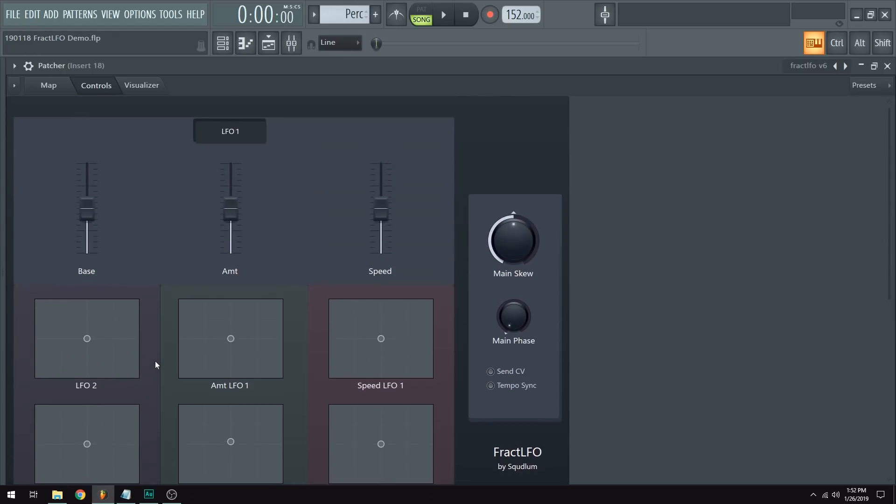
click(145, 89)
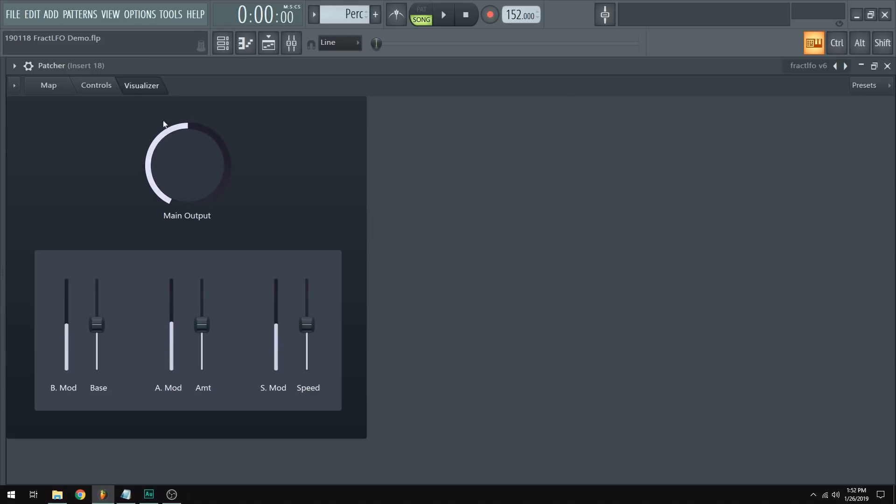
click(98, 86)
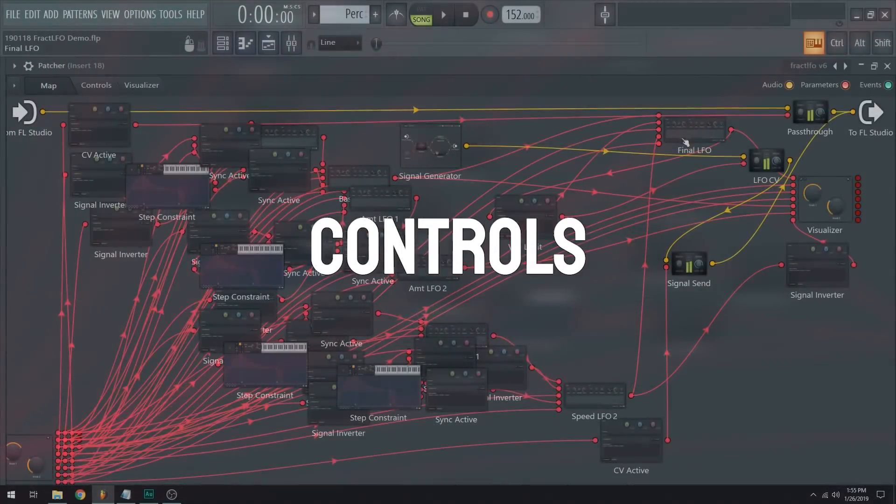
Shift the Final LFO module slightly and move Passthrough away from the FL Studio output to make room in the Patcher map
drag(684, 141, 673, 145)
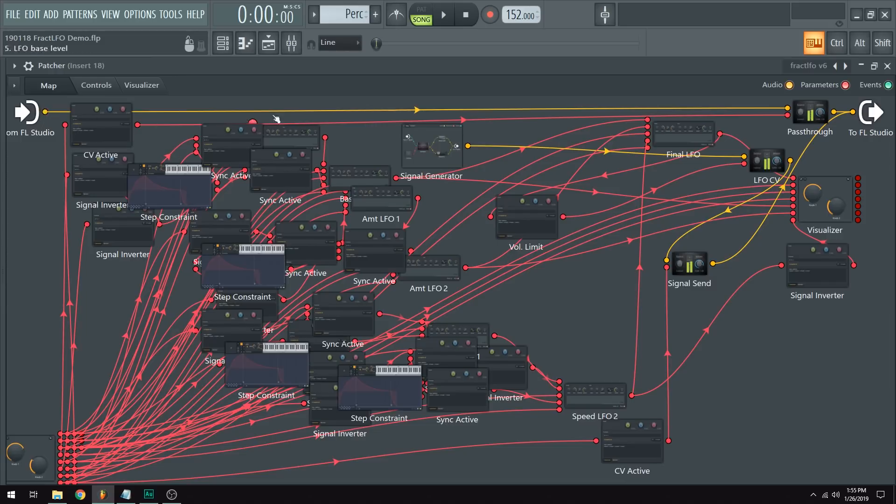
drag(818, 115, 550, 115)
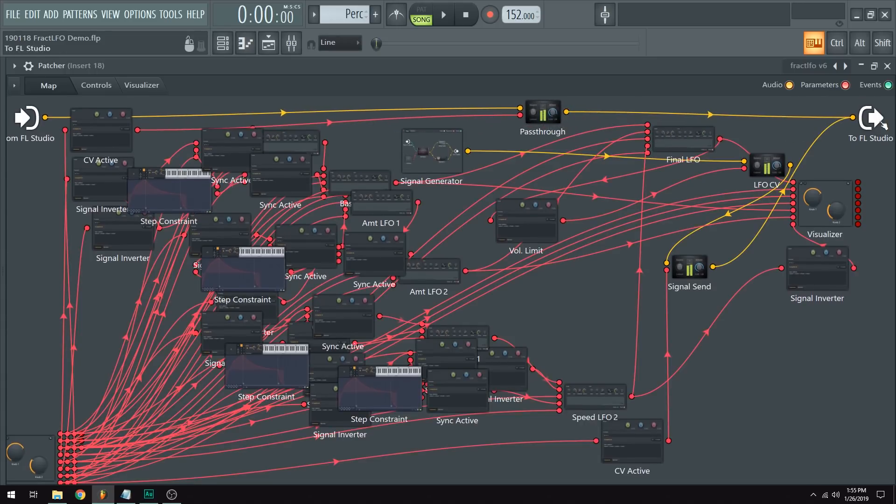
mouse_move(538, 115)
mouse_down()
mouse_move(518, 115)
mouse_move(519, 126)
mouse_up()
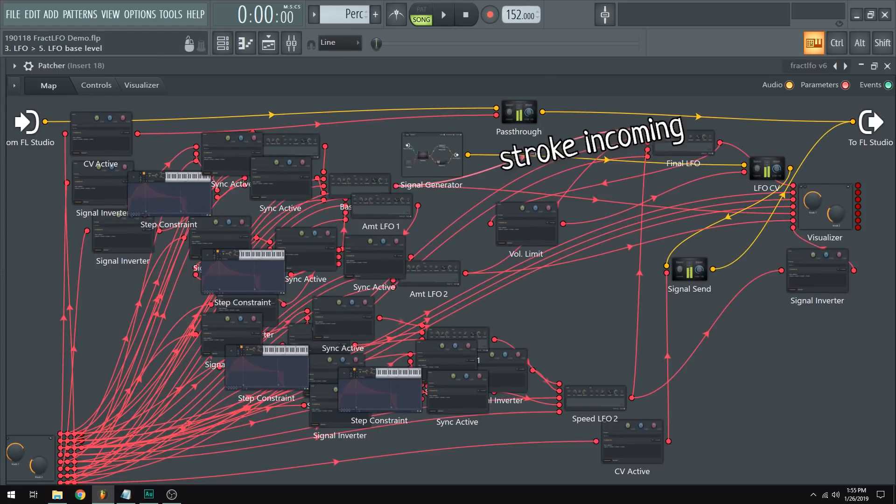
Add a Fruity Parametric EQ 2 to the Patcher map and place it between Passthrough and the FL Studio output
right_click(745, 346)
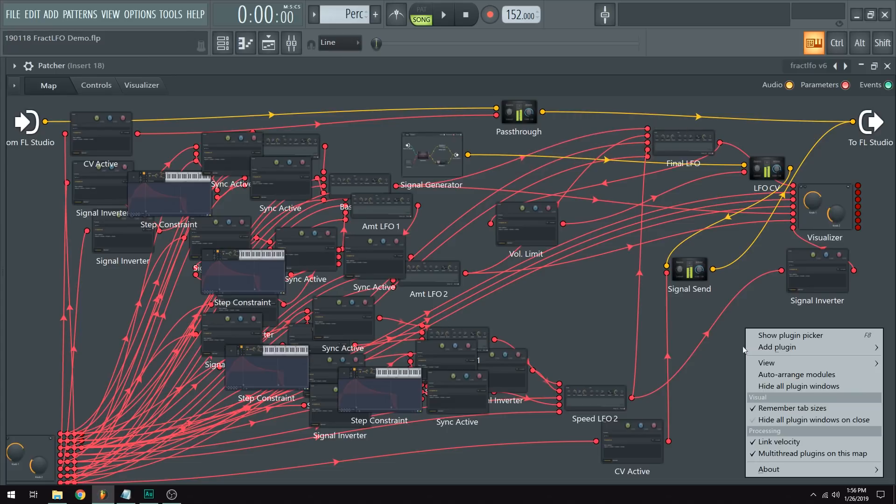
right_click(727, 337)
key(F8)
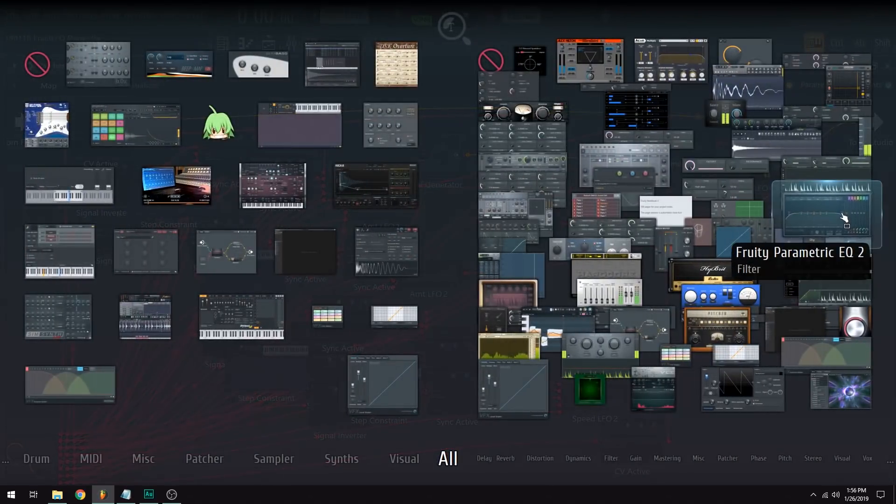
drag(821, 212, 699, 121)
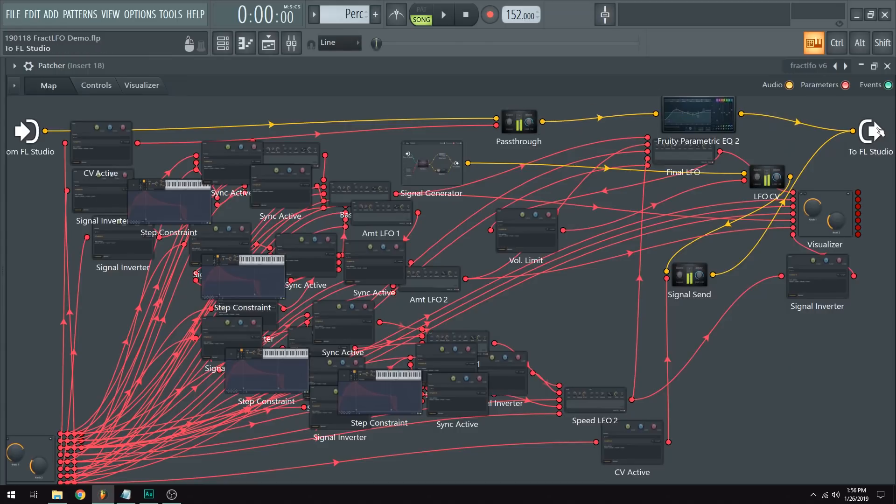
Set the EQ's band 7 low-pass bandwidth to 45%, activate its frequency as a Patcher parameter input, and close the EQ
click(704, 123)
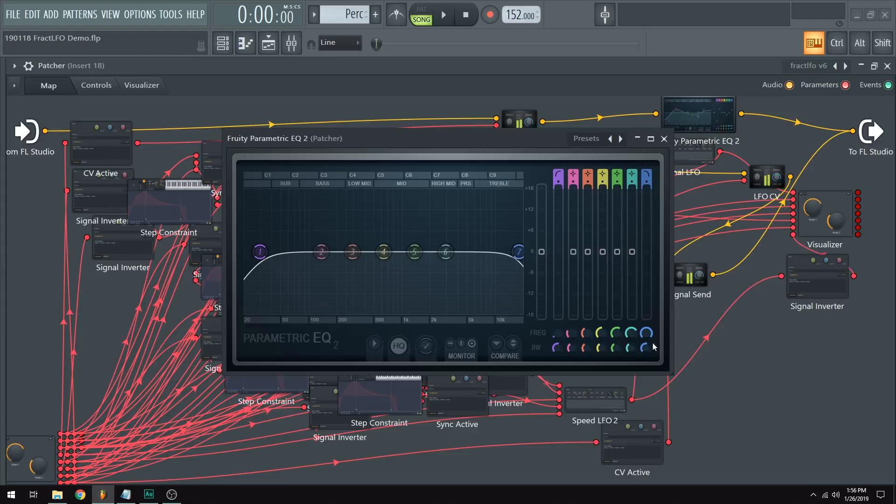
drag(646, 347, 646, 358)
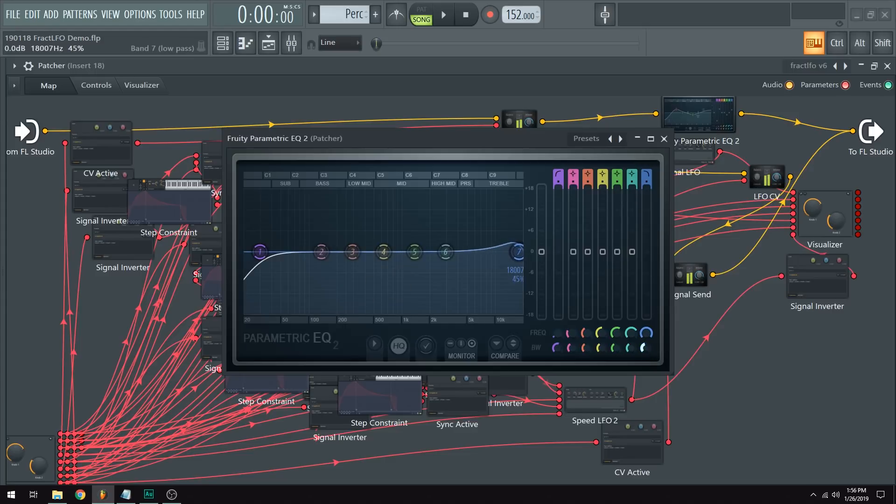
right_click(647, 333)
click(673, 356)
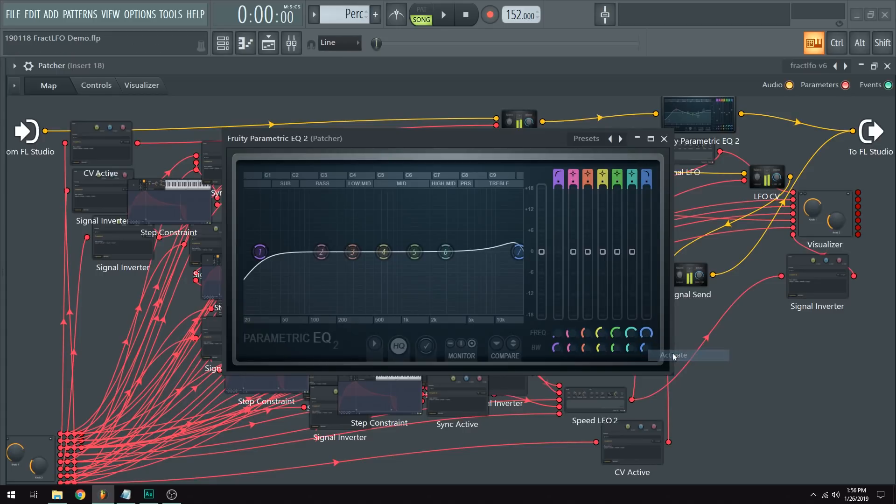
click(664, 138)
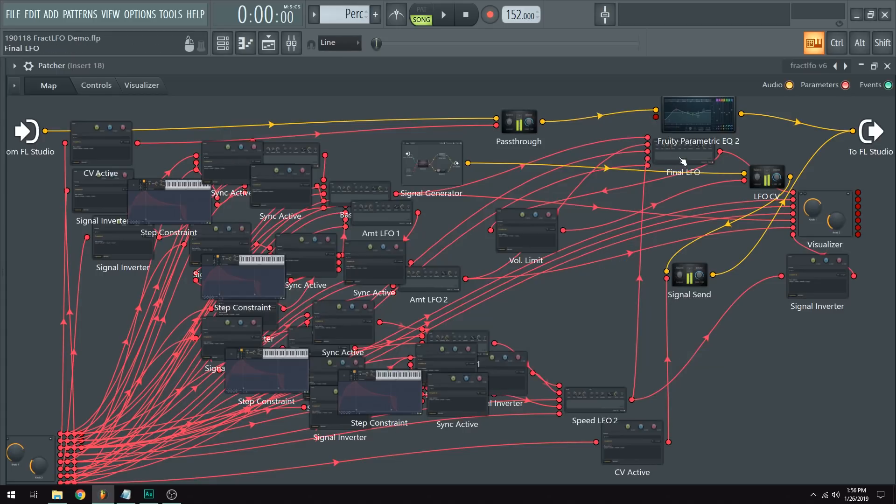
Move the Final LFO module clear of the EQ and link its parameter output to the Fruity Parametric EQ 2's parameter input
drag(689, 165, 593, 166)
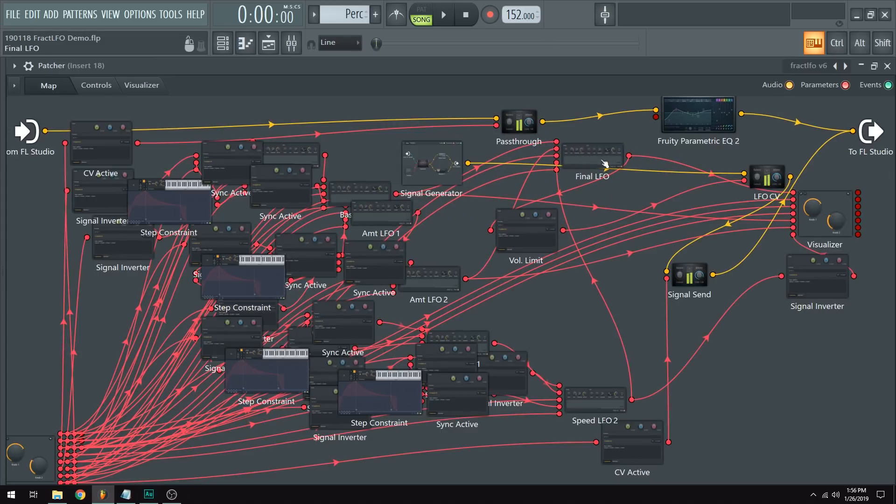
drag(629, 156, 604, 155)
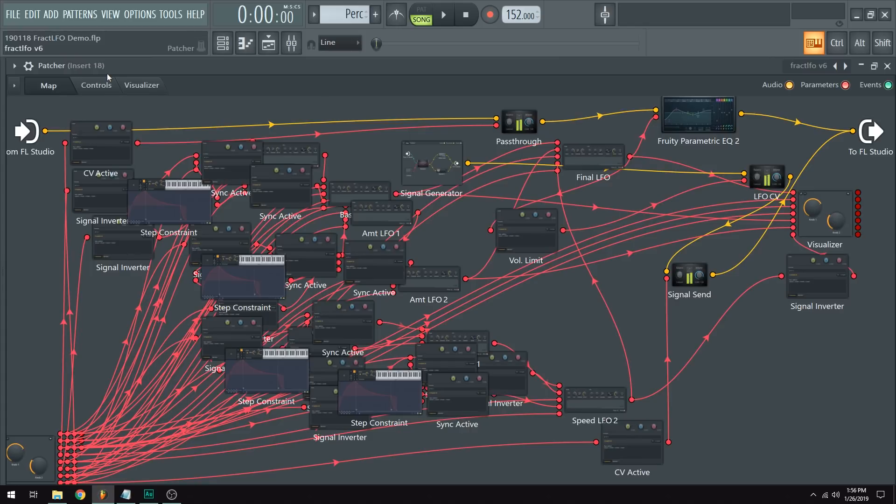
While the song plays, set LFO 1's Base near minimum, its Amt near maximum and its Speed slightly above the middle
click(109, 86)
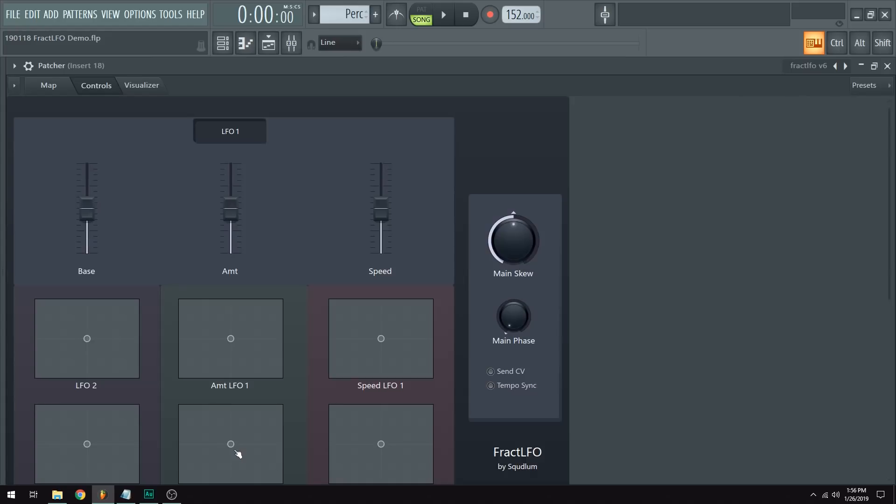
key(alt)
key(space)
drag(98, 213, 97, 242)
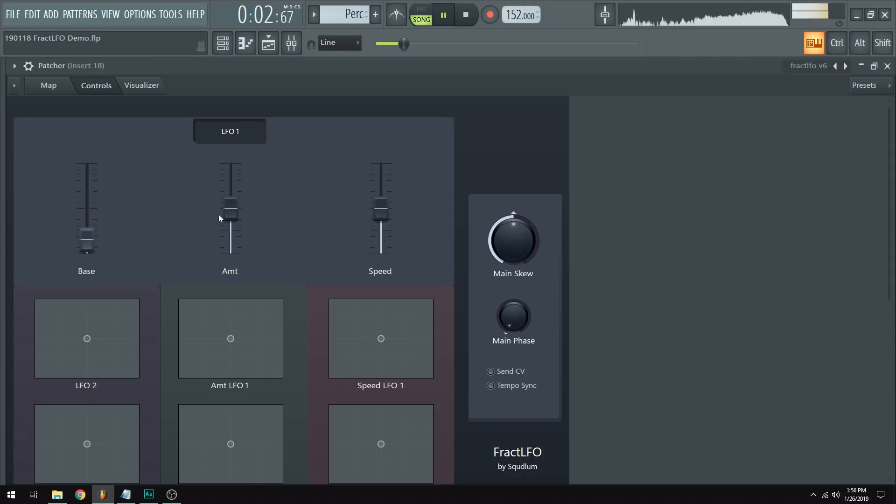
drag(230, 214, 232, 176)
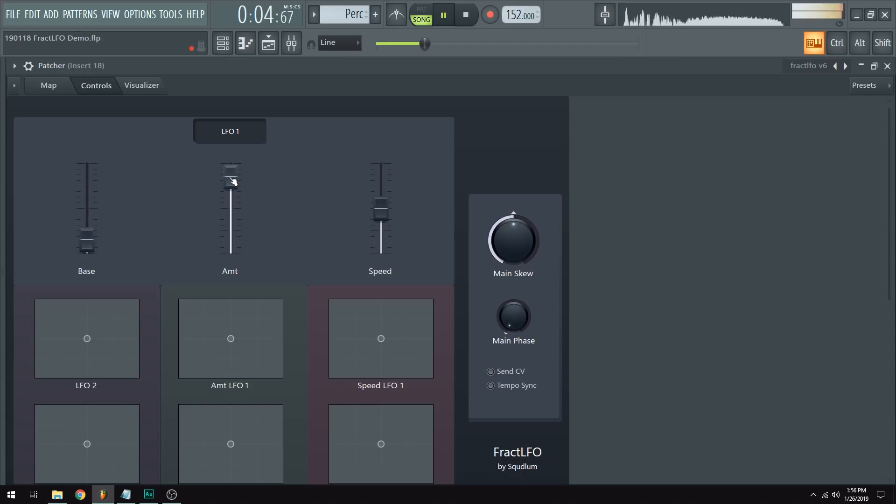
drag(385, 205, 383, 198)
key(space)
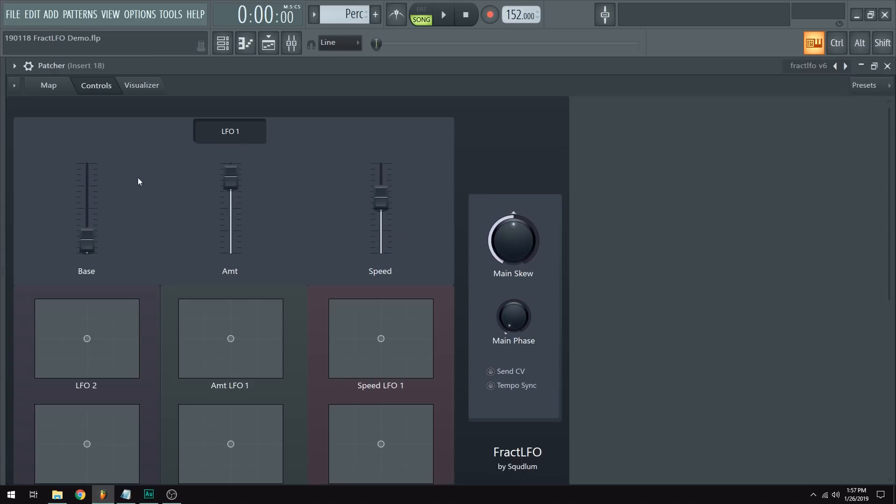
Enable Tempo Sync for FractLFO and raise LFO 1's Speed a little further while auditioning the song
click(516, 387)
key(space)
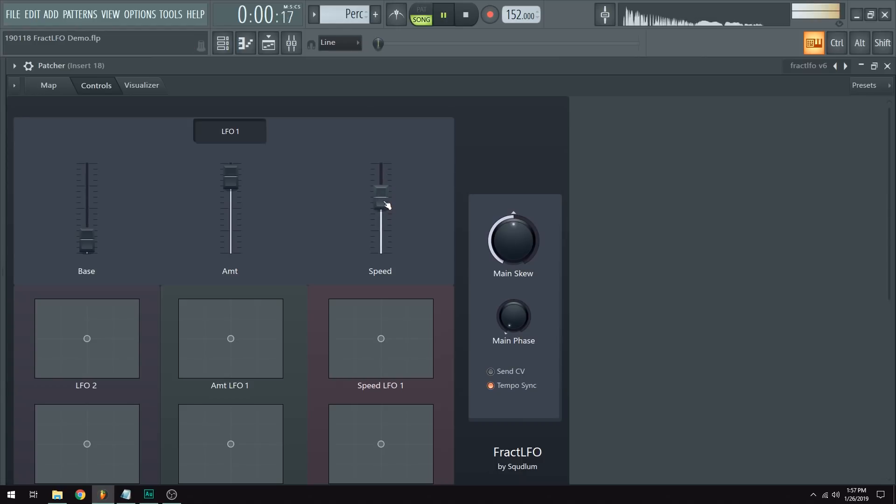
drag(380, 202, 381, 188)
key(space)
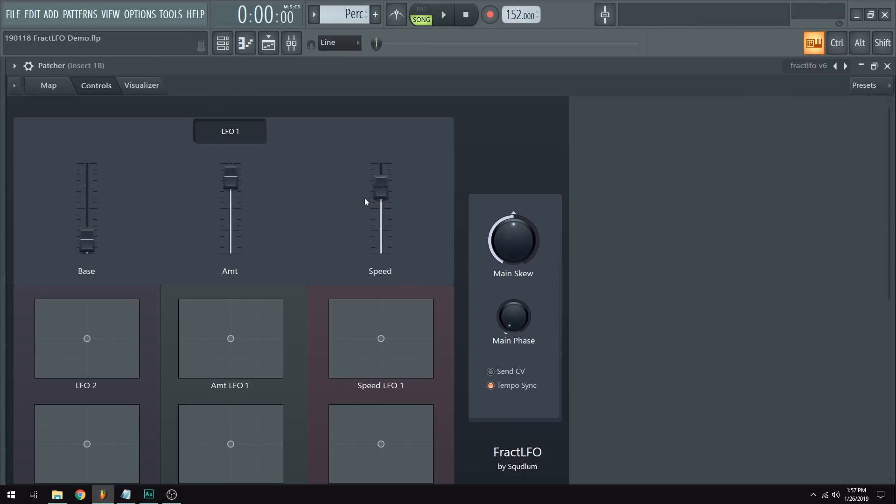
drag(381, 186, 382, 185)
key(space)
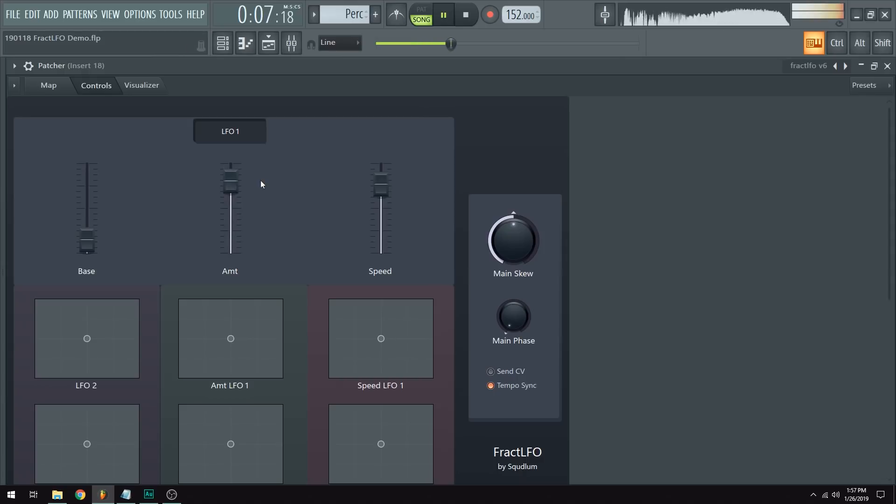
key(space)
Compare LFO 1's Base, Amt and Speed slider positions with the corresponding modulation displays in the Visualizer
click(142, 90)
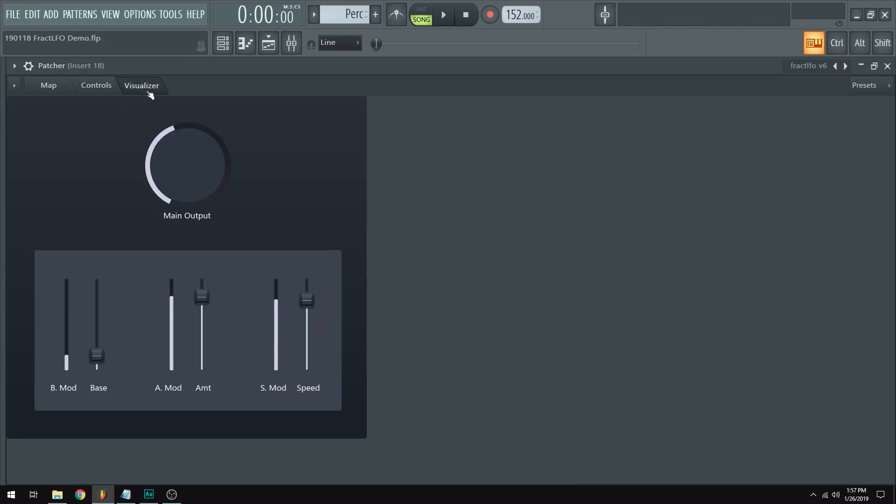
click(95, 89)
click(154, 88)
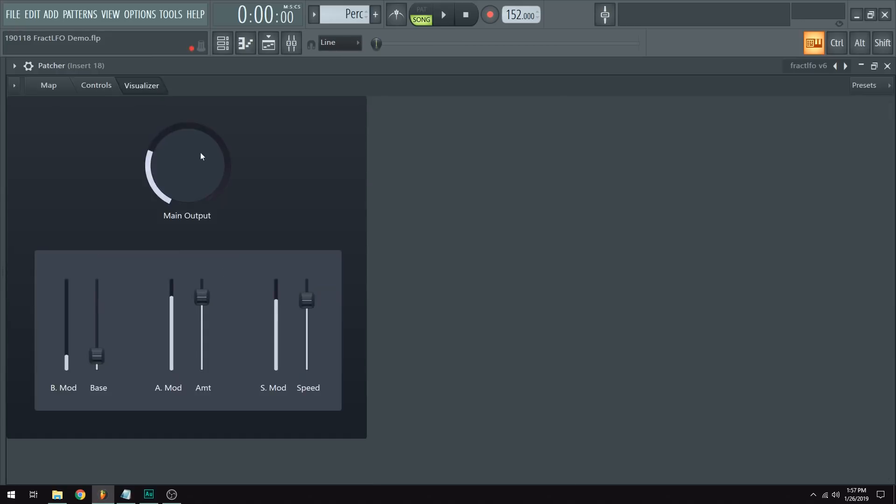
click(98, 86)
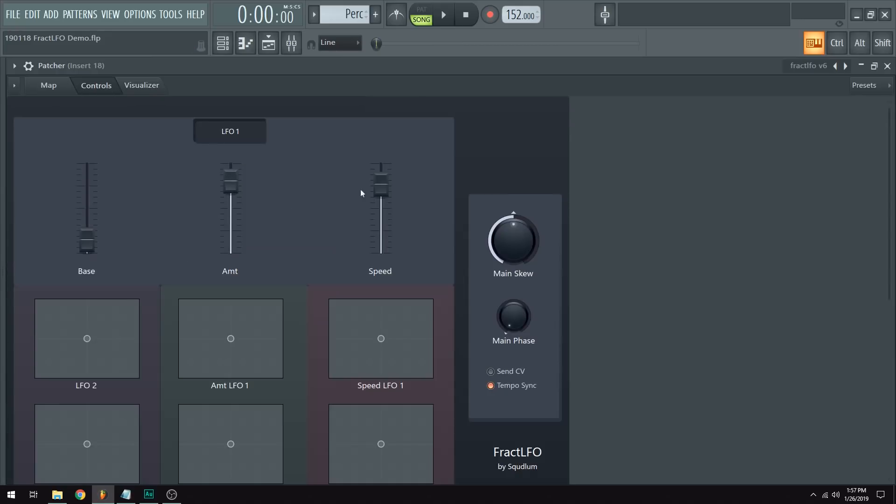
click(140, 86)
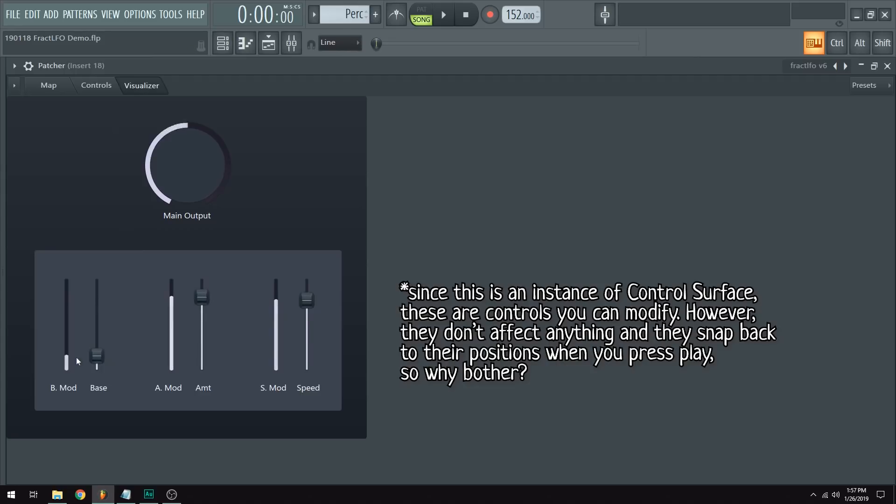
click(103, 91)
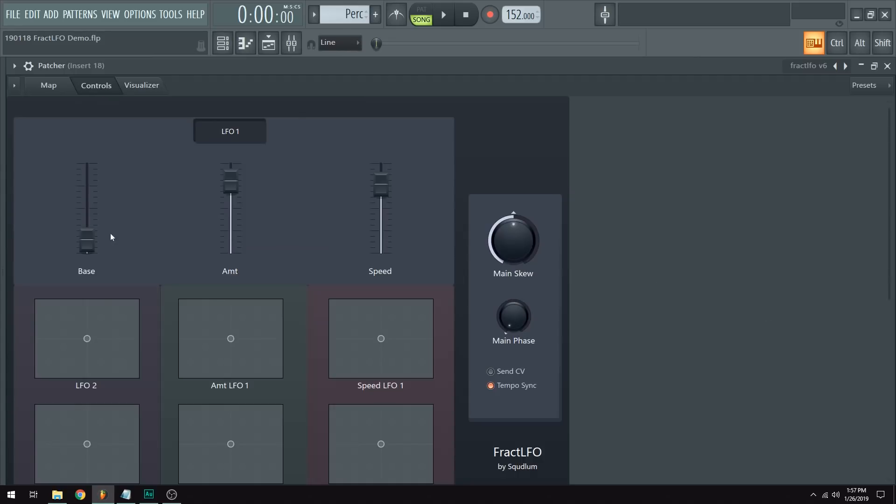
click(138, 86)
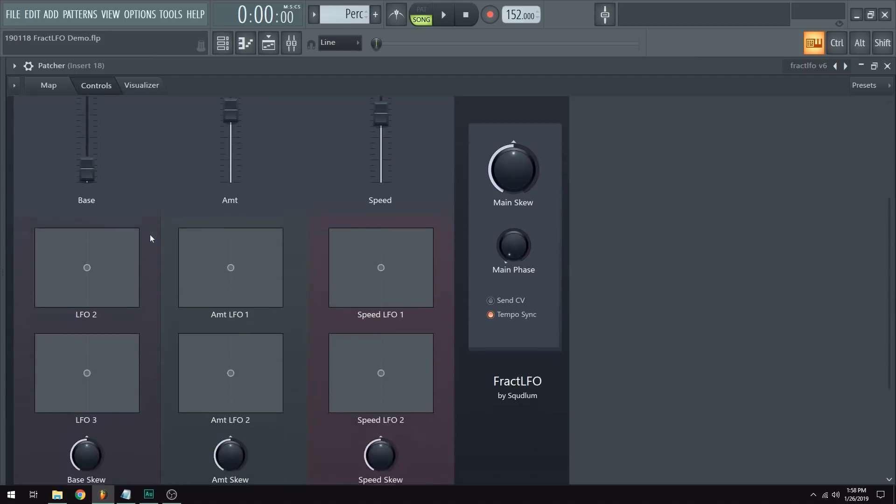
Examine the base, amount and speed modulation pads together with their skew and phase knobs
scroll(150, 224, down, 1)
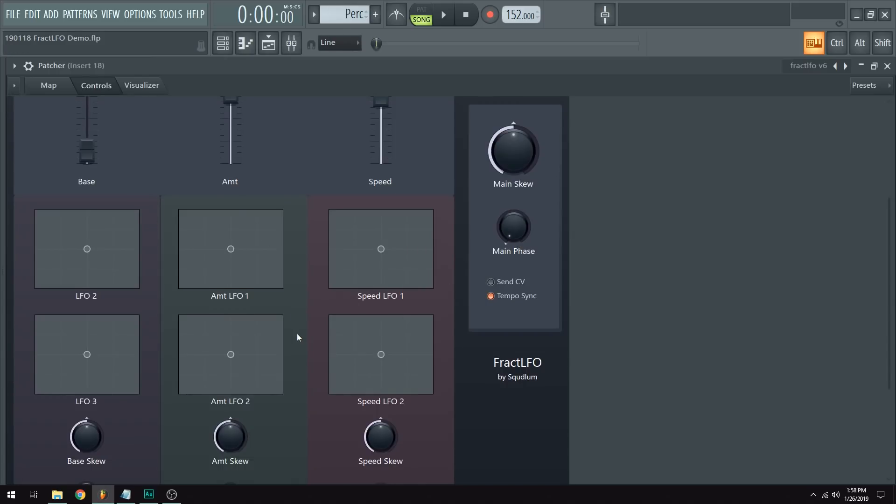
scroll(297, 333, up, 2)
key(space)
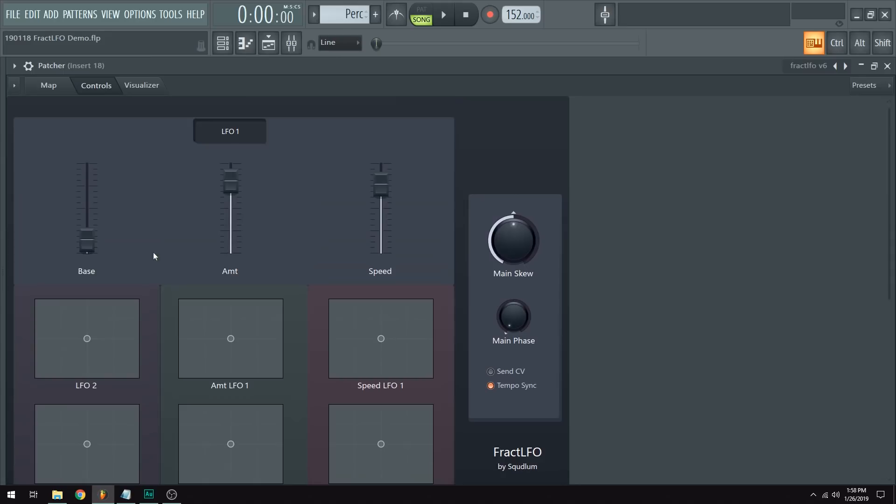
scroll(157, 298, down, 3)
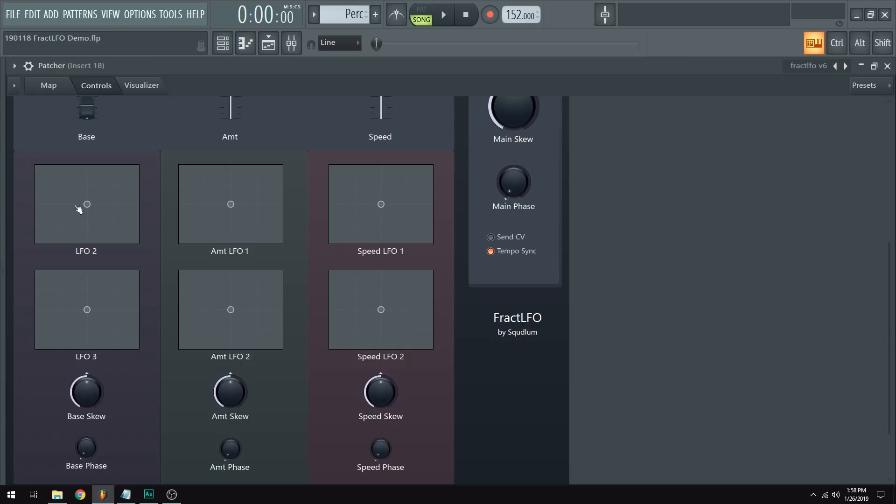
scroll(151, 219, up, 2)
scroll(146, 314, down, 2)
scroll(155, 207, up, 2)
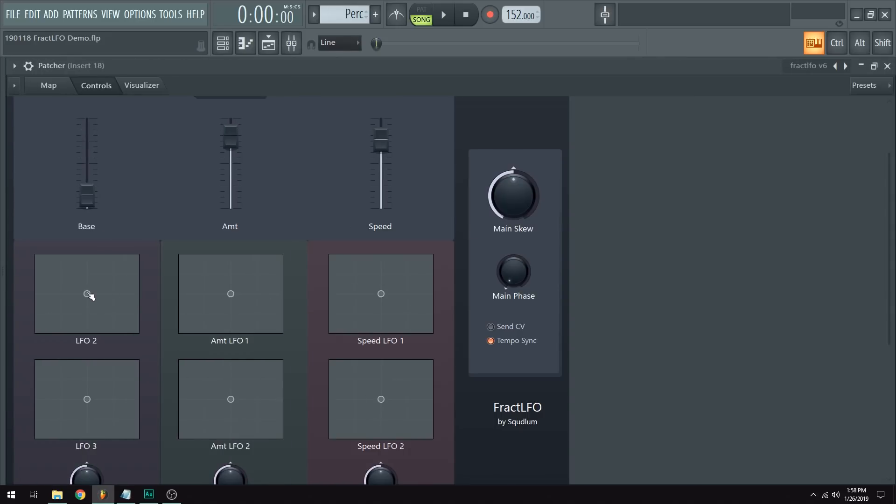
Move the LFO 2 pad's point above and left of centre, and play the song to watch the base modulation in the Visualizer
mouse_move(87, 292)
mouse_down()
mouse_move(85, 275)
mouse_move(91, 316)
mouse_move(105, 295)
mouse_move(69, 296)
mouse_move(85, 295)
mouse_up()
drag(87, 294, 65, 267)
key(space)
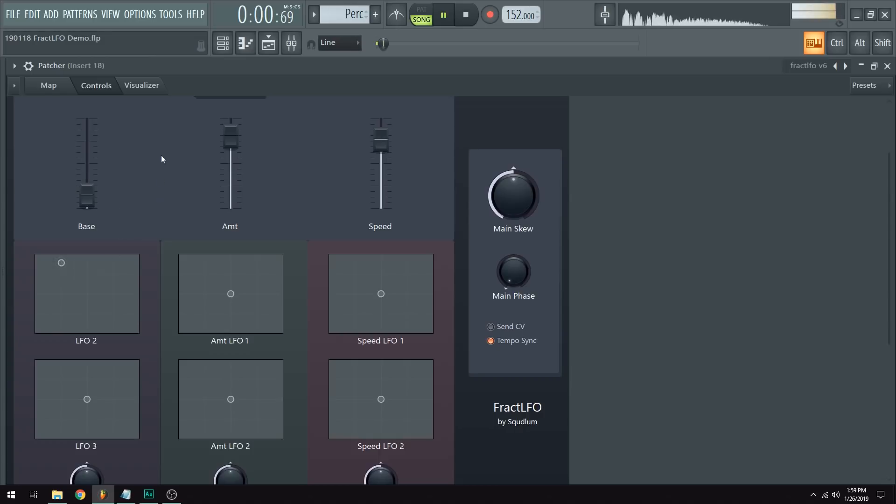
click(140, 89)
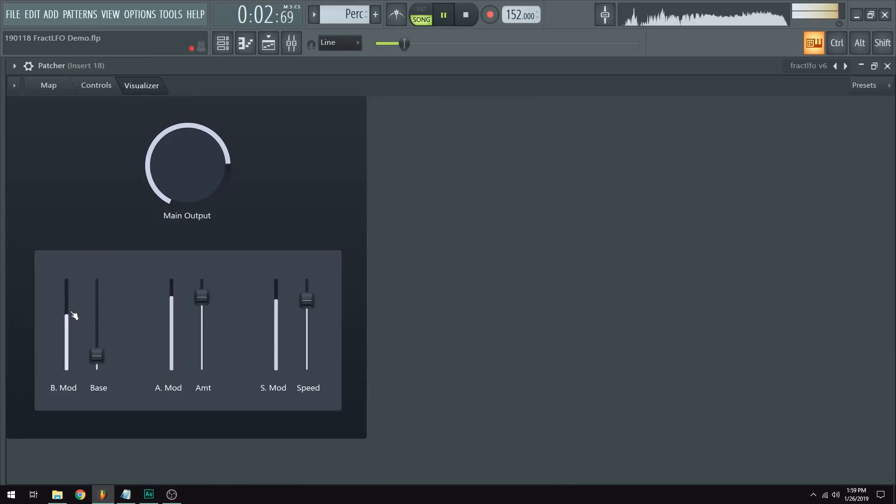
drag(70, 314, 68, 355)
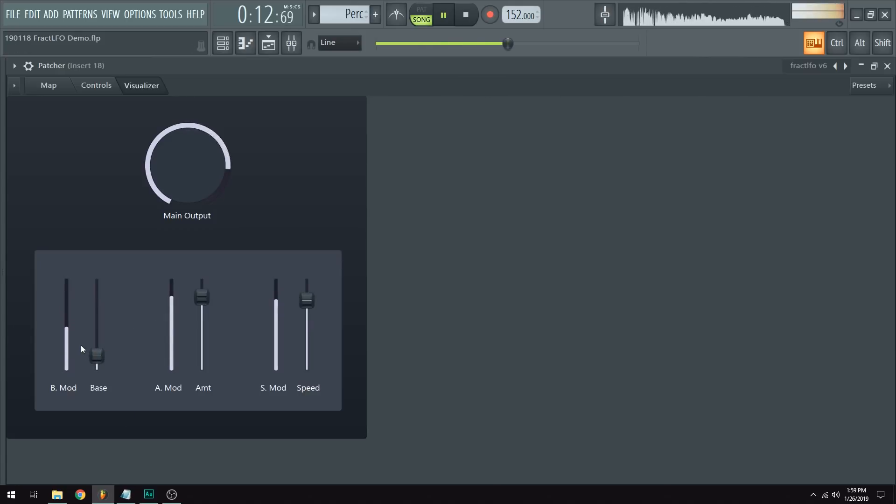
key(space)
mouse_move(66, 316)
mouse_down()
mouse_move(65, 306)
mouse_move(67, 366)
mouse_move(69, 325)
mouse_up()
click(93, 88)
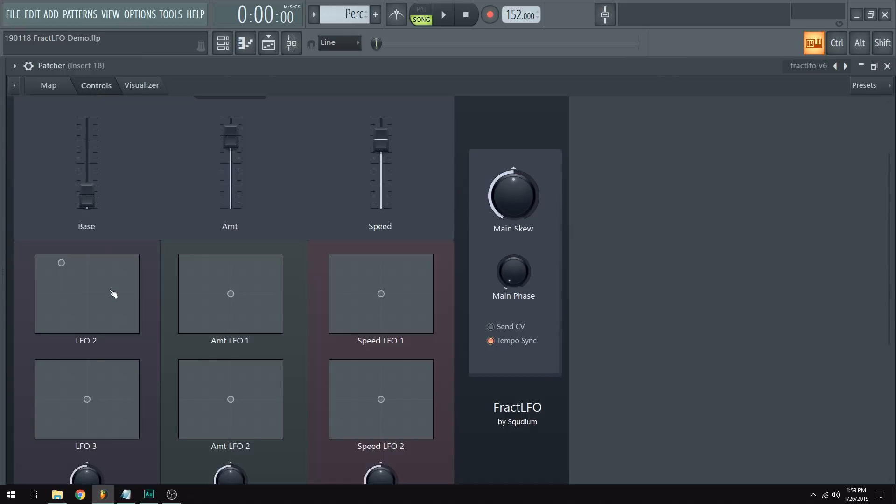
Reset the LFO 2 modulation pad's point to its centre
scroll(114, 294, down, 2)
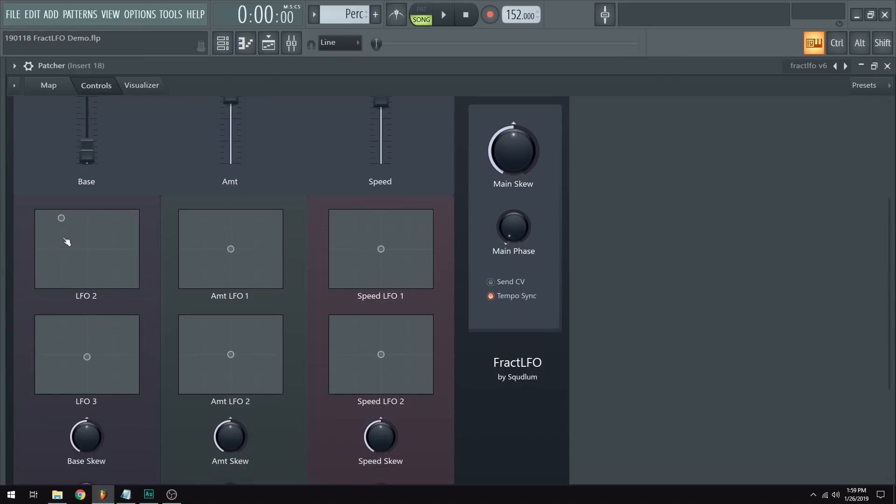
key(alt)
scroll(67, 241, down, 2)
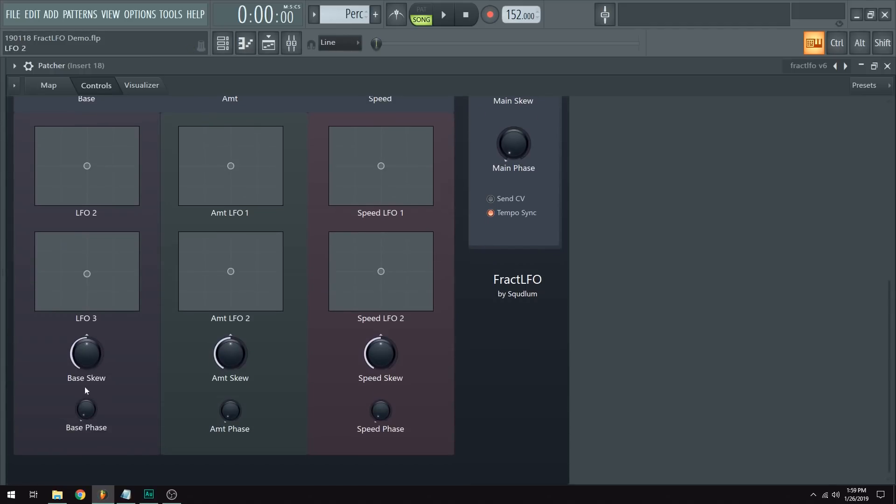
scroll(154, 350, up, 1)
scroll(146, 287, up, 1)
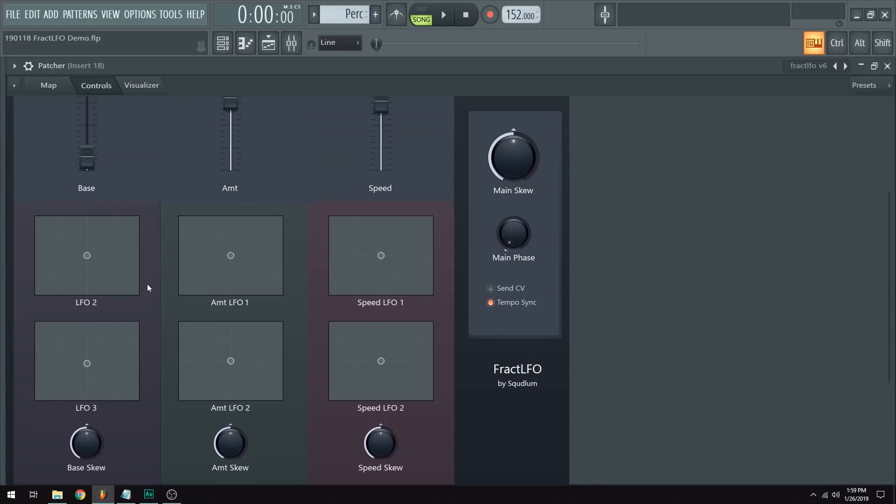
scroll(147, 285, up, 2)
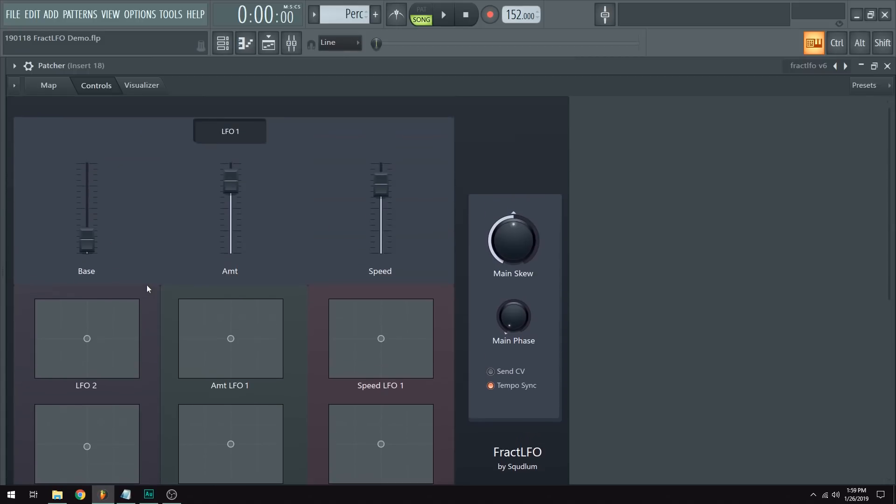
scroll(167, 280, down, 2)
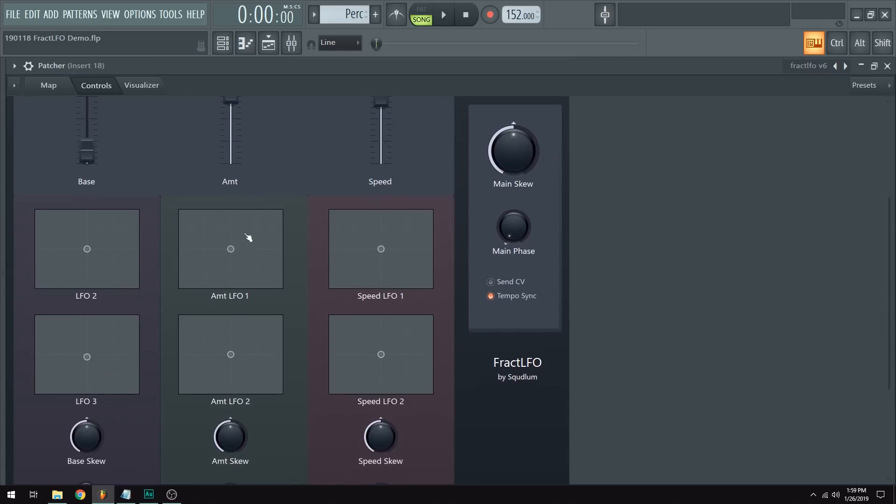
Audition the Amt LFO 1 pad with its point slightly below centre during playback, and reset the pad to centre
click(148, 91)
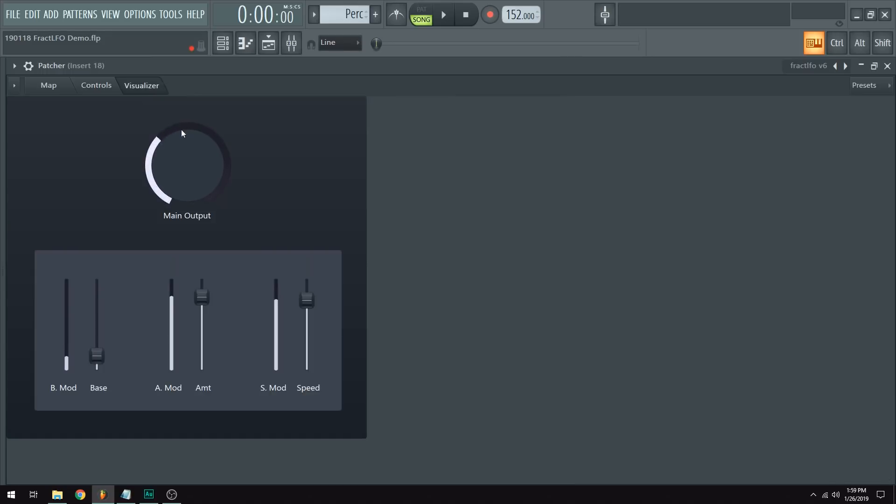
click(99, 90)
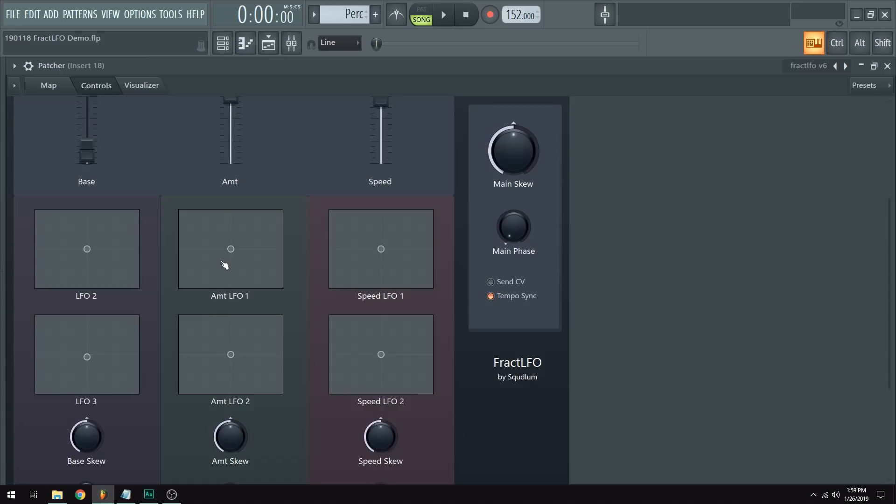
drag(219, 264, 231, 259)
drag(232, 260, 230, 261)
key(space)
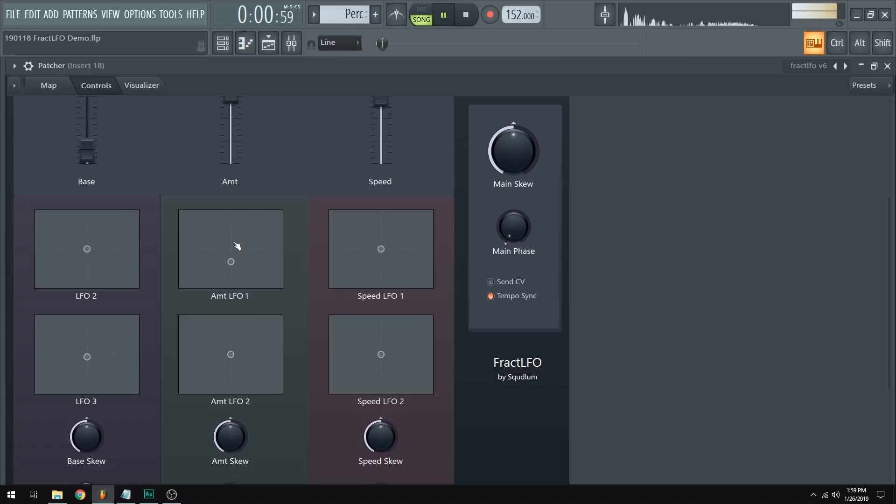
click(139, 87)
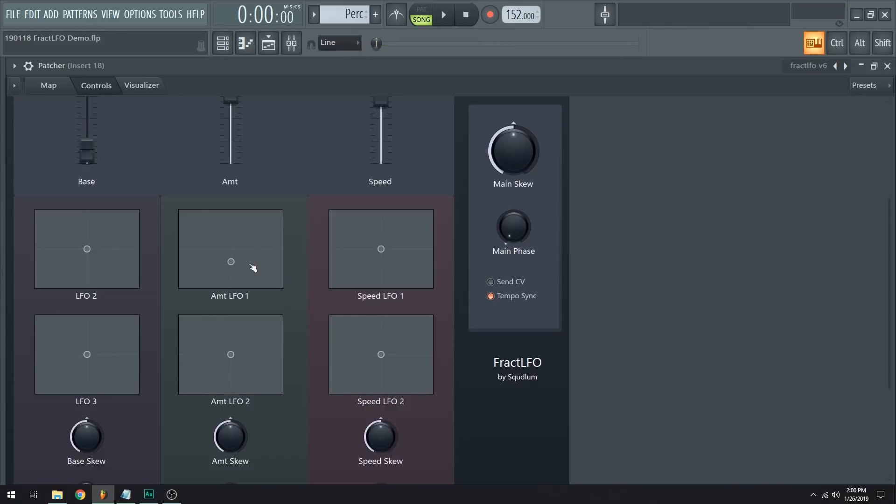
ctrl+click(252, 268)
scroll(443, 162, up, 2)
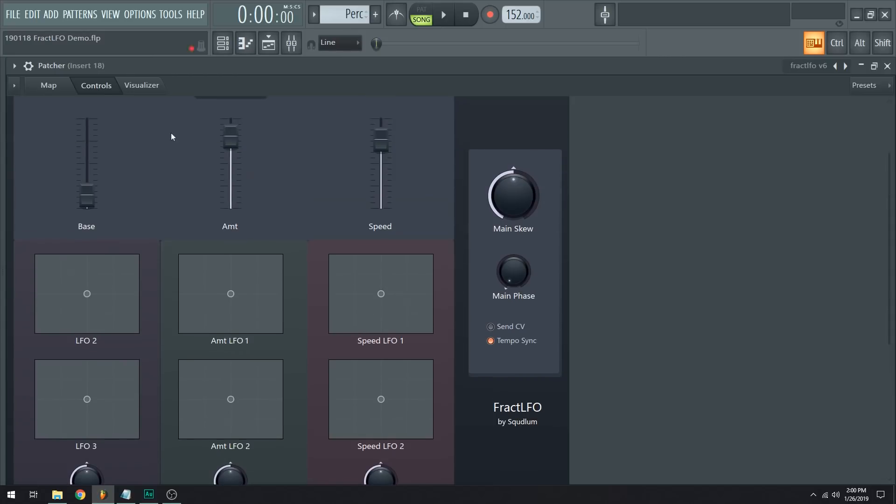
Compare the speed modulation display with the Speed slider in the Visualizer
click(139, 84)
click(100, 85)
click(148, 85)
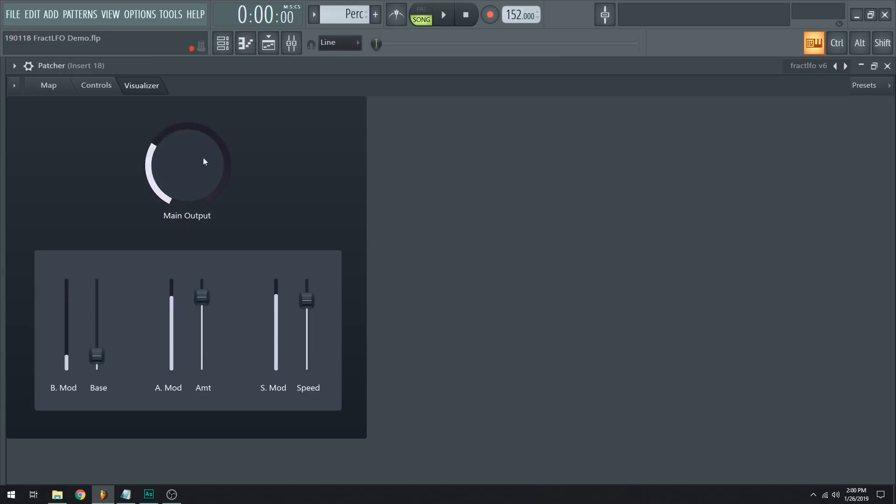
key(space)
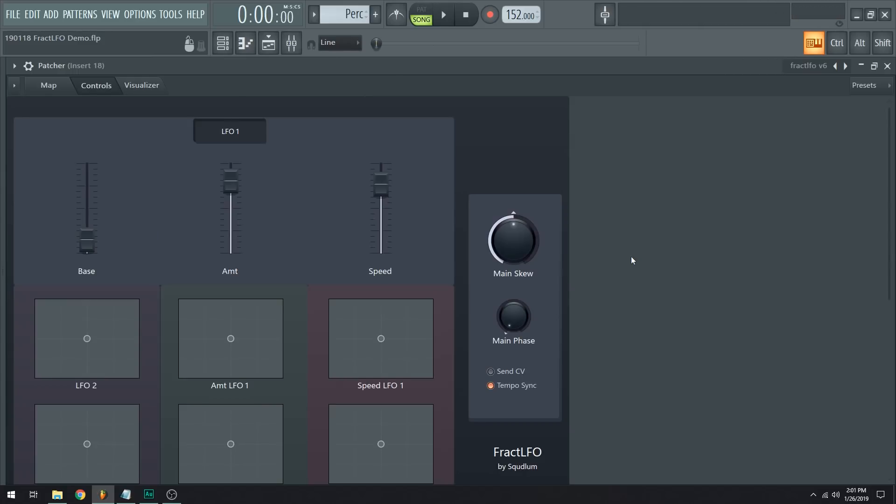
Look over the LFO sliders, modulation pads, and skew and phase knobs on FractLFO's Controls surface
scroll(631, 261, down, 3)
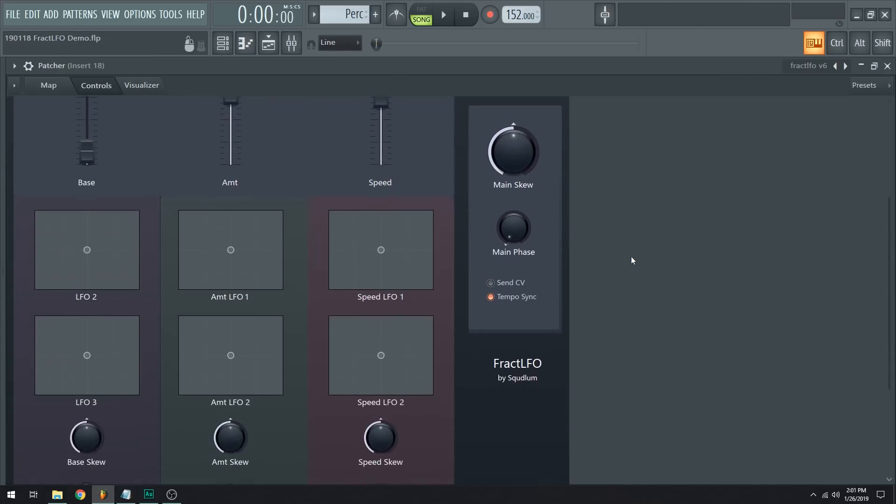
scroll(631, 260, up, 3)
scroll(631, 260, down, 3)
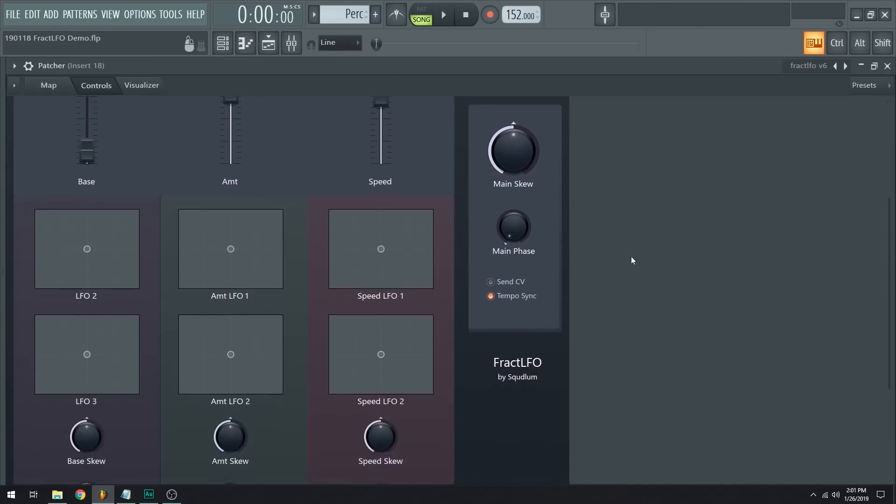
scroll(631, 260, up, 3)
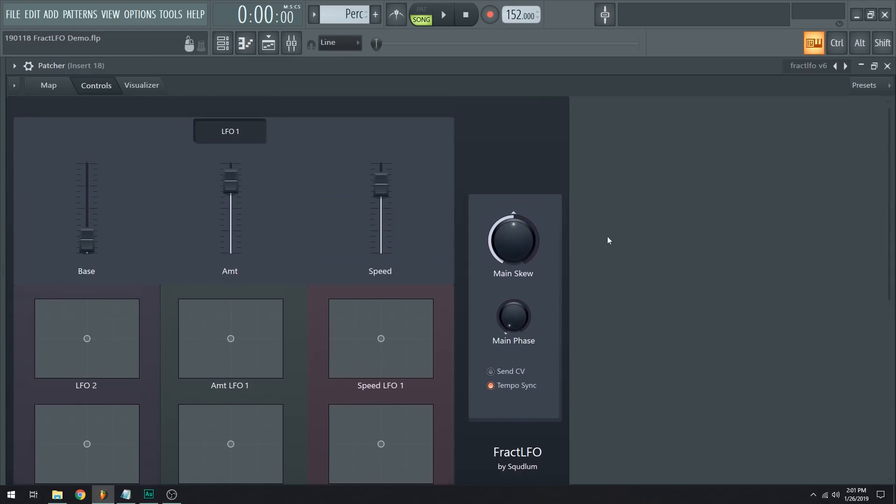
scroll(646, 267, down, 3)
scroll(646, 267, up, 2)
scroll(646, 266, down, 2)
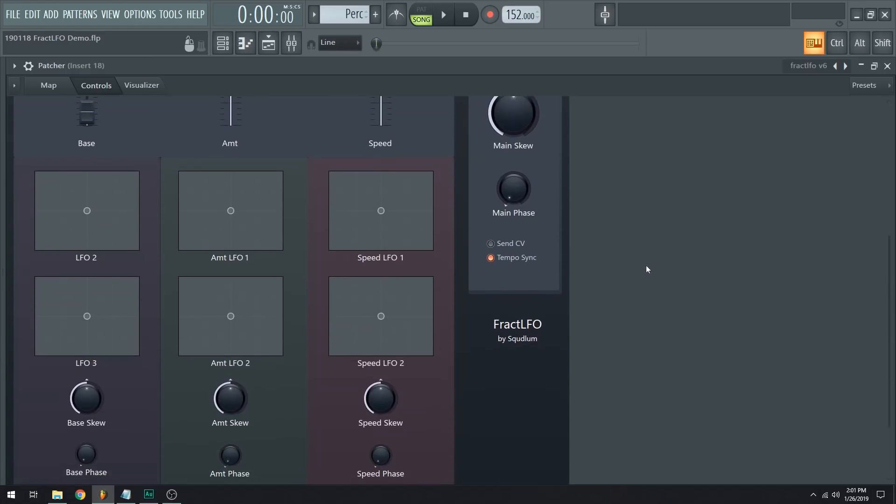
scroll(646, 269, up, 3)
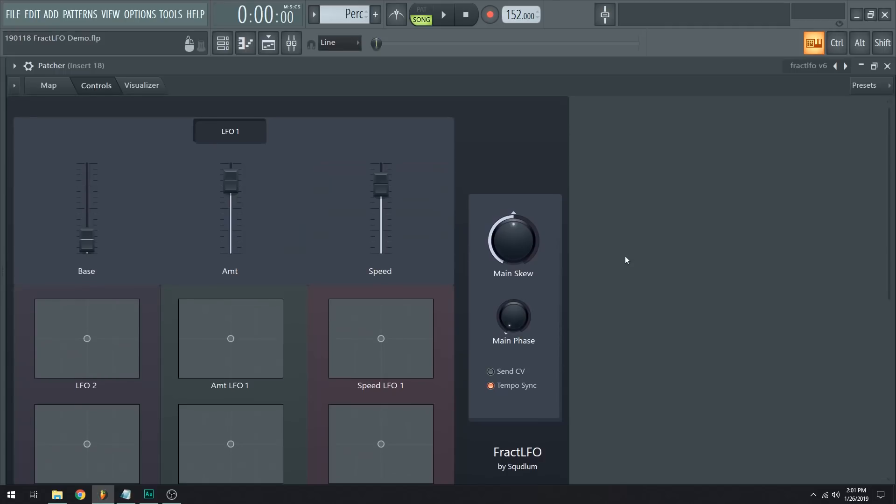
scroll(626, 260, down, 3)
scroll(625, 260, up, 3)
Raise the Base slider to about a third, lower Amt slightly and Speed to about halfway during playback, and check the output in the Visualizer
mouse_move(87, 241)
mouse_down()
mouse_move(87, 211)
mouse_move(88, 227)
mouse_up()
key(space)
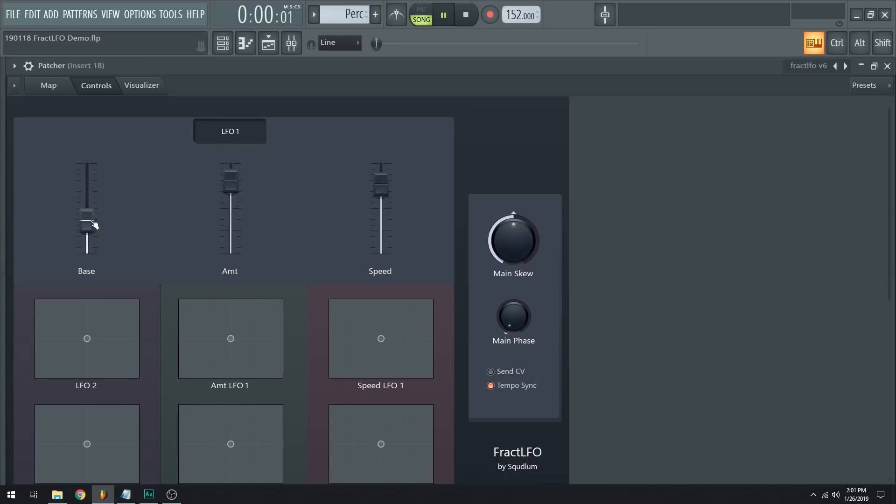
drag(233, 184, 233, 196)
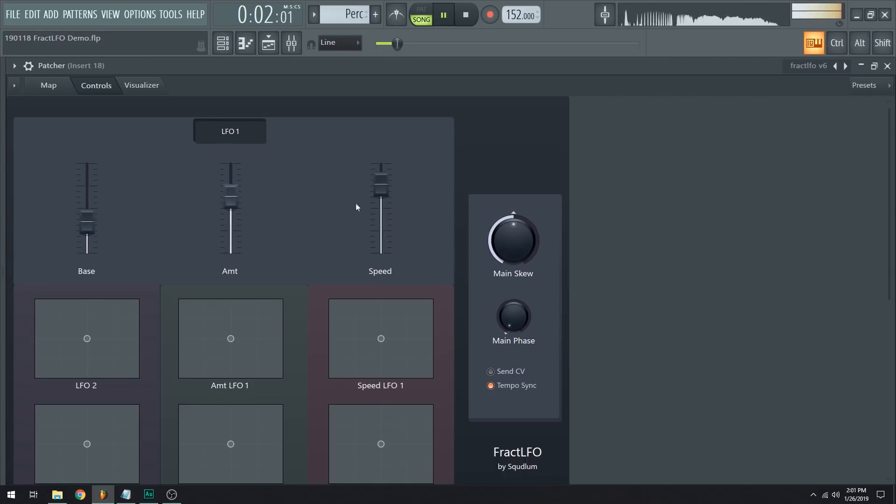
drag(381, 184, 383, 217)
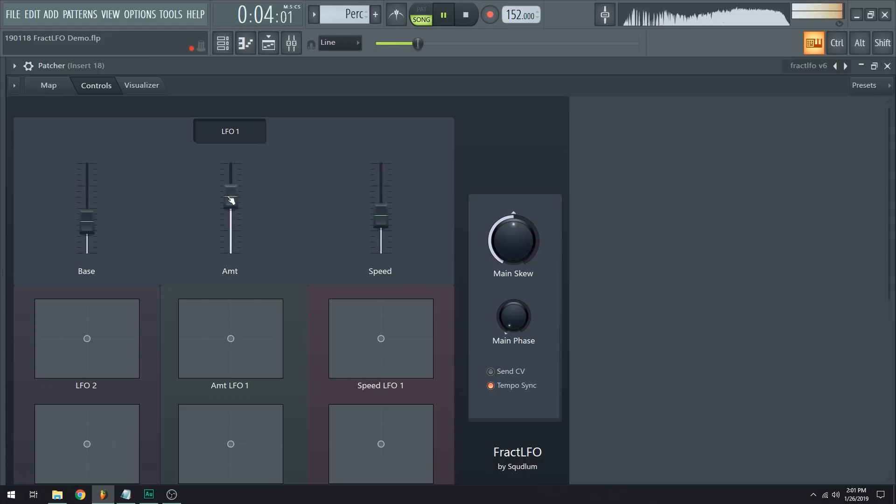
drag(230, 196, 230, 189)
click(141, 85)
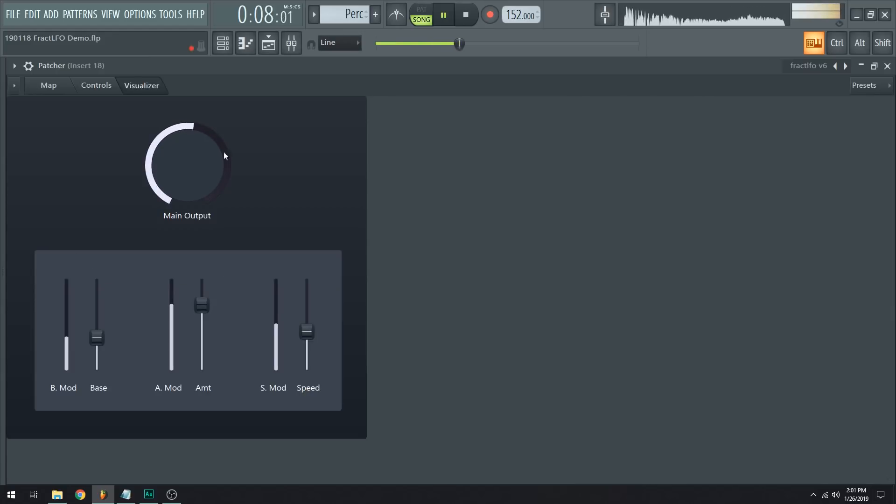
key(space)
Audition the Amt LFO 1 pad with its point far right and slightly above centre during playback, and reset the Amt LFO 1 and LFO 2 pads
click(87, 87)
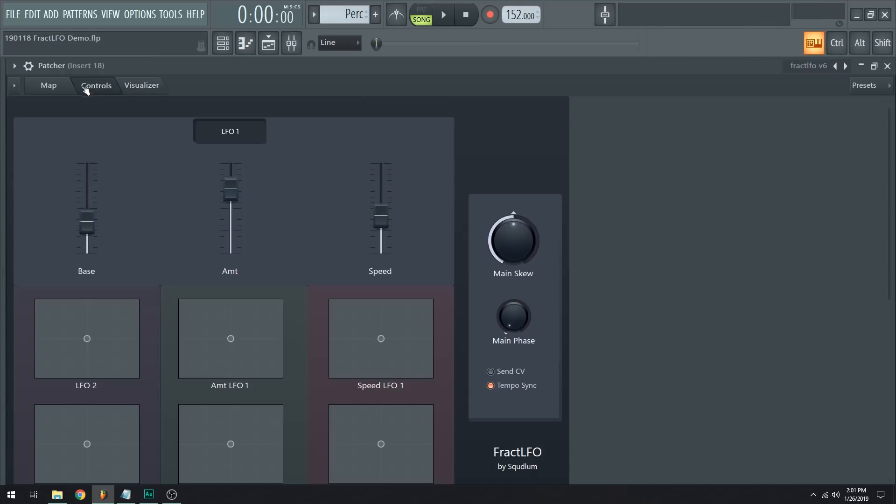
scroll(136, 276, down, 2)
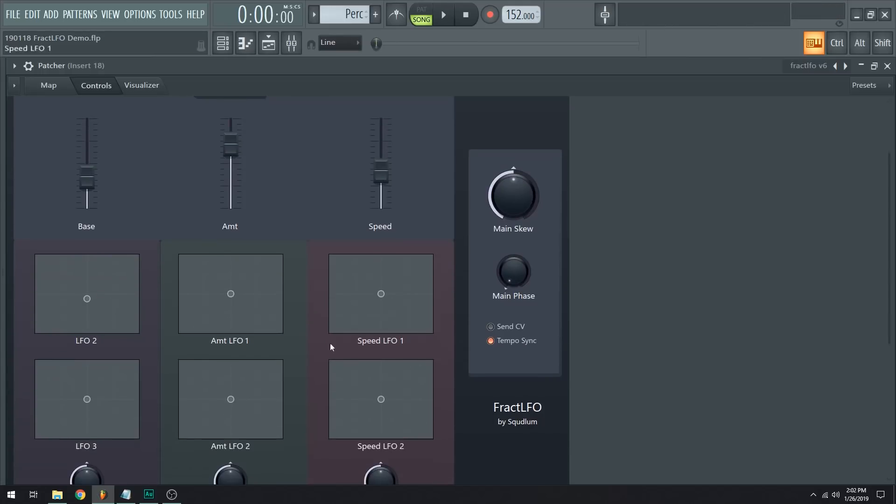
scroll(280, 252, down, 5)
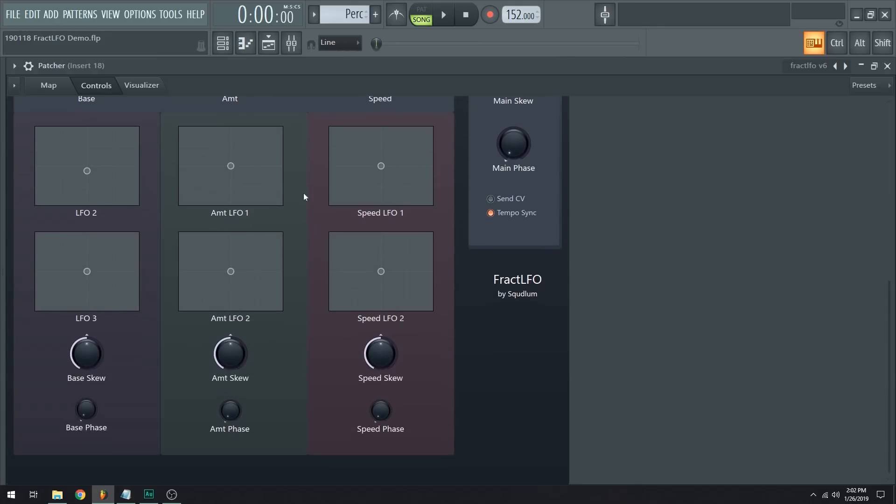
scroll(299, 182, up, 2)
scroll(313, 181, up, 2)
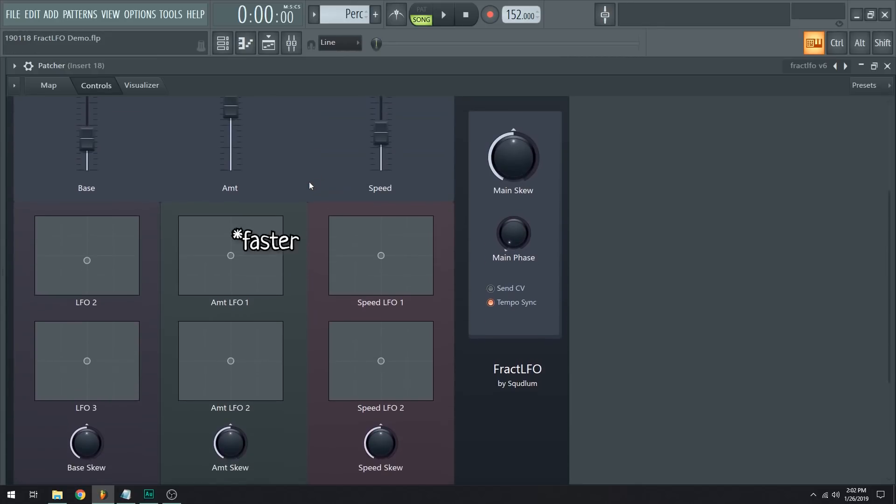
drag(232, 257, 271, 252)
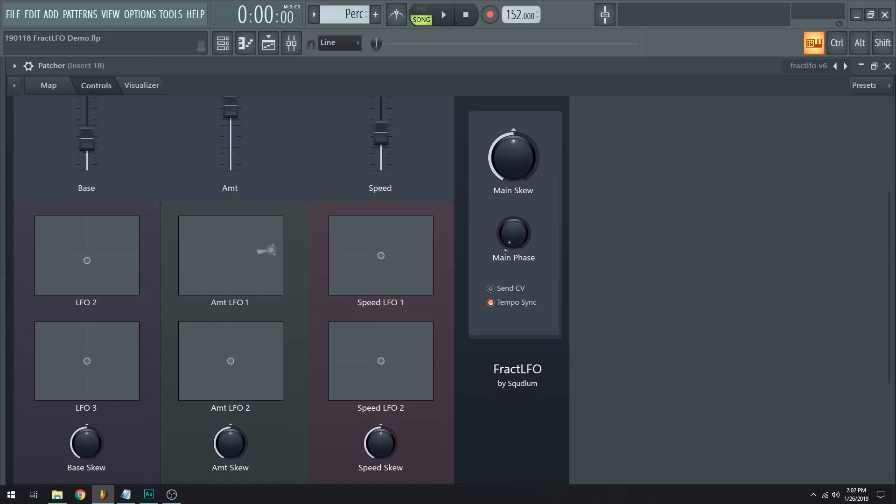
key(space)
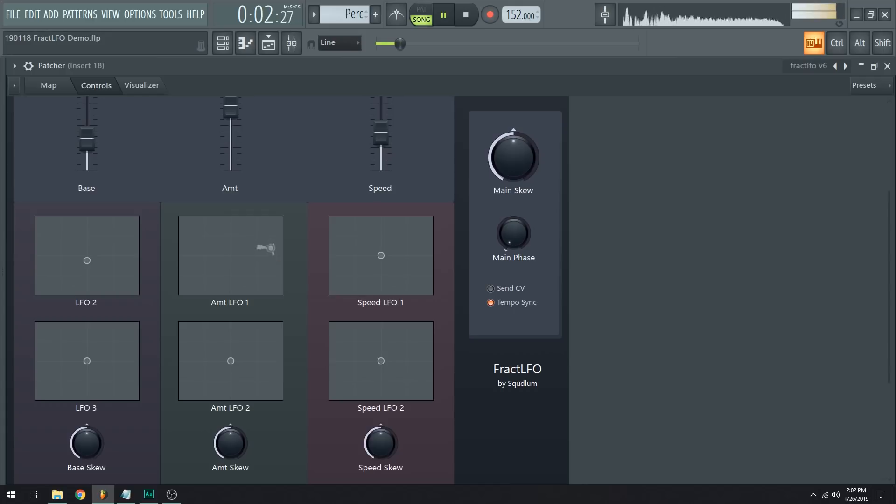
click(145, 86)
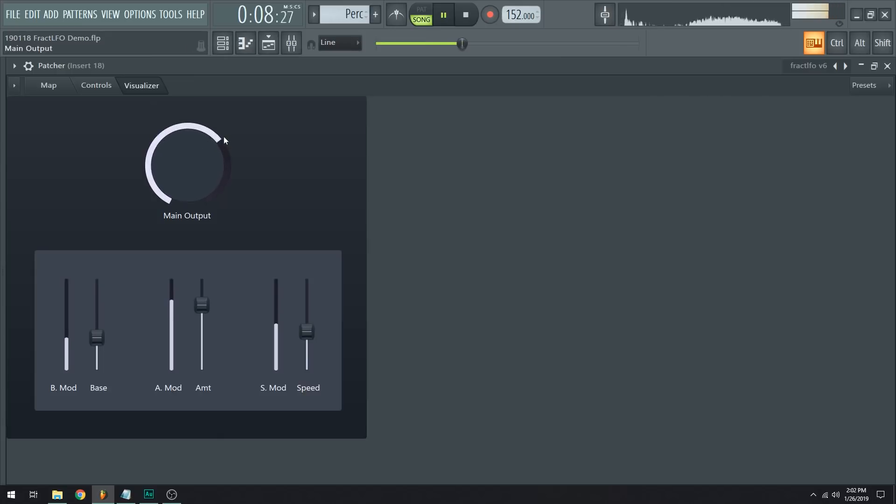
key(space)
click(96, 86)
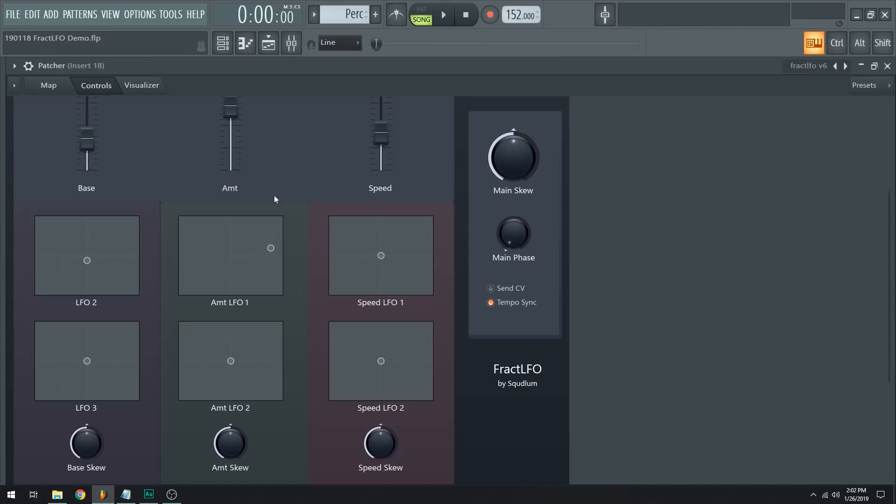
alt+click(269, 264)
alt+click(102, 264)
Place the Amt LFO 1 pad's point above centre and the Amt LFO 2 pad's point below and left of centre, checking the Visualizer
drag(231, 256, 234, 236)
mouse_move(233, 239)
mouse_down()
mouse_move(230, 254)
mouse_move(228, 229)
mouse_up()
click(141, 86)
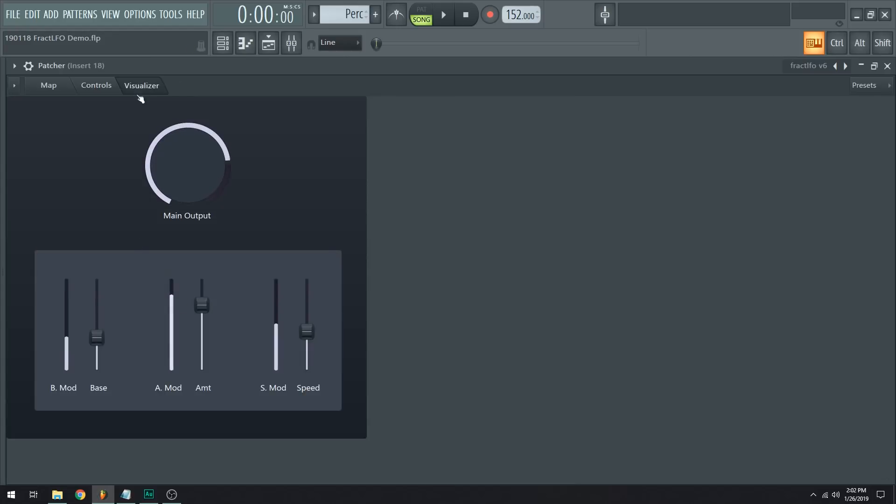
click(96, 85)
mouse_move(228, 229)
mouse_down()
mouse_move(231, 245)
mouse_move(250, 241)
mouse_move(211, 246)
mouse_move(242, 245)
mouse_move(227, 244)
mouse_up()
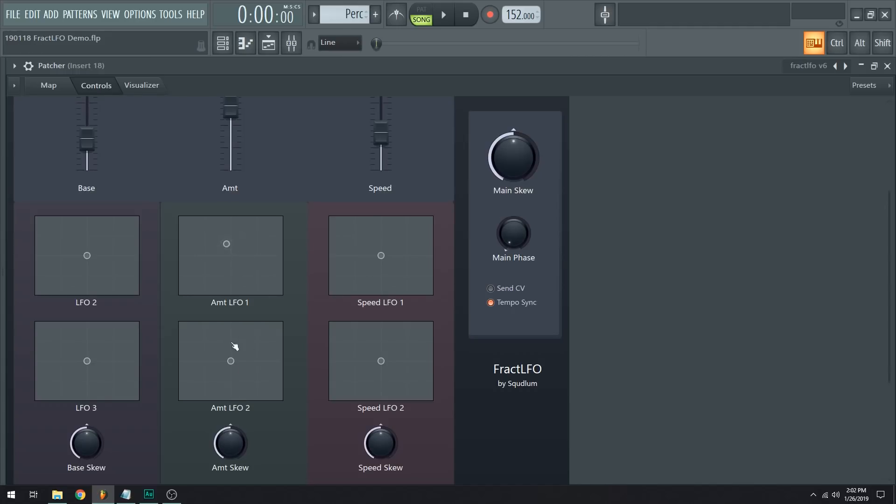
drag(233, 369, 217, 377)
drag(228, 247, 237, 244)
click(143, 87)
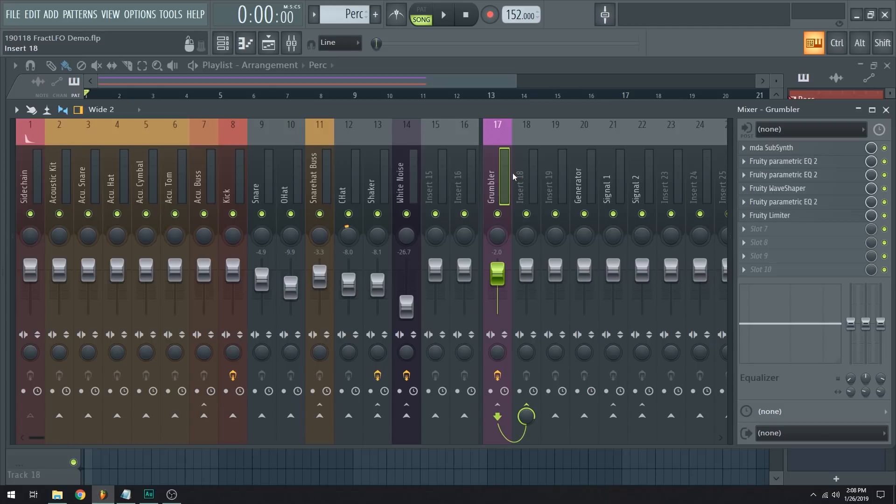
Load a Patcher effect into the first slot of the Generator mixer track
click(521, 176)
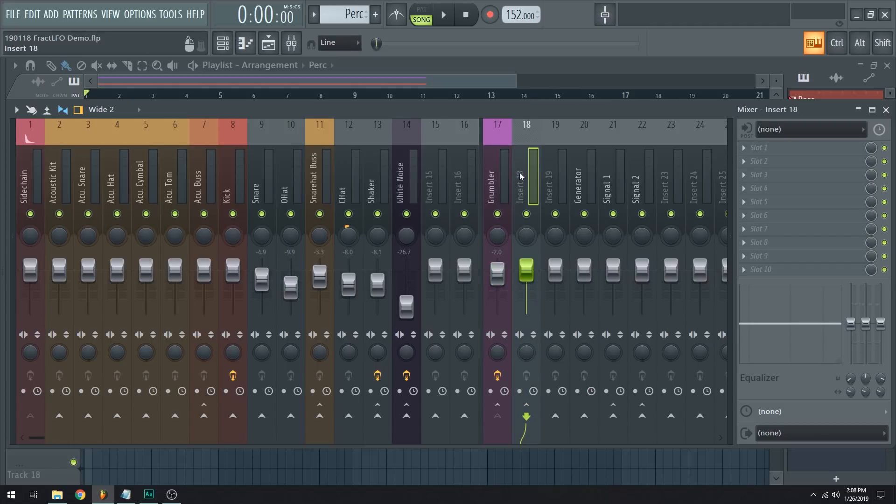
click(582, 176)
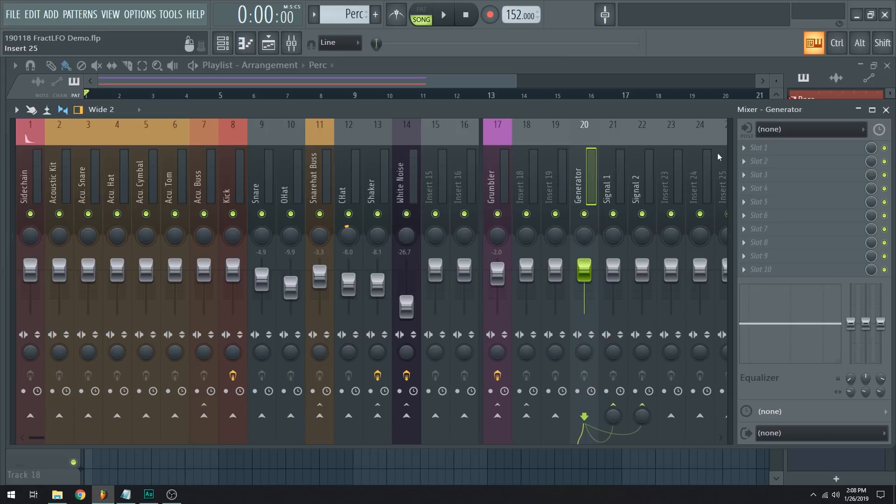
click(747, 150)
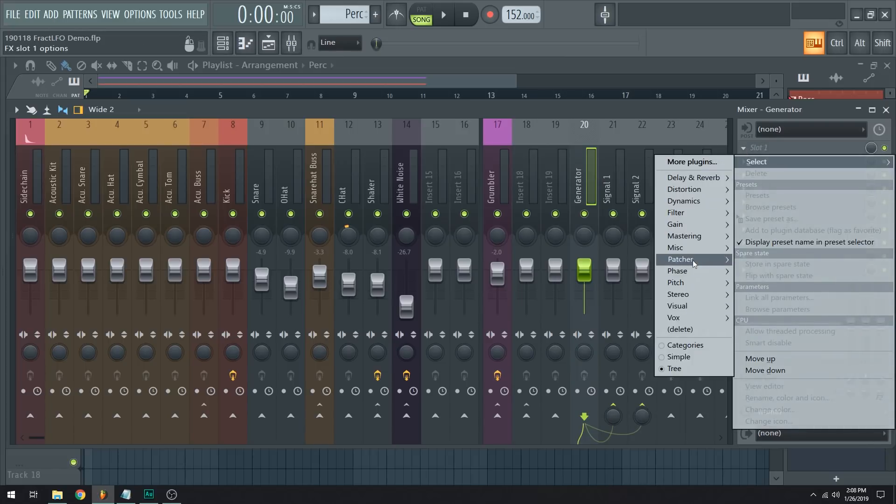
mouse_move(686, 259)
click(617, 282)
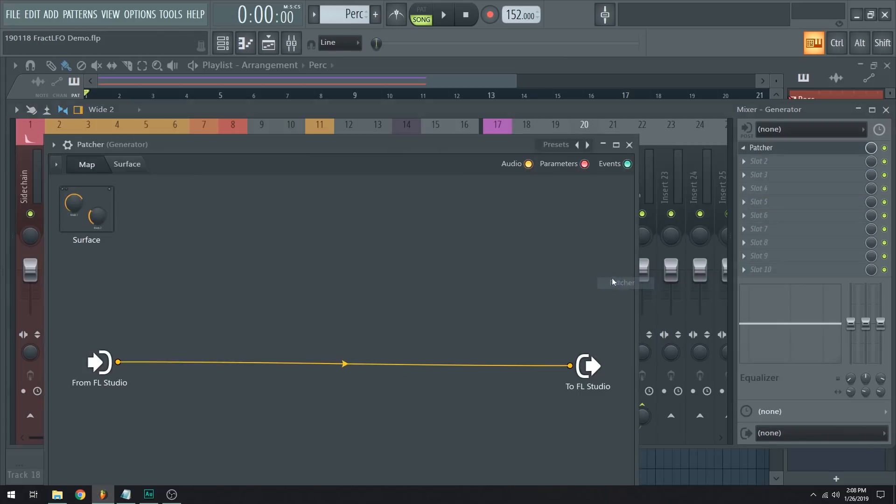
Remove the audio output from the From FL Studio module in the Generator's Patcher map, and close the plugin window
drag(353, 113, 450, 85)
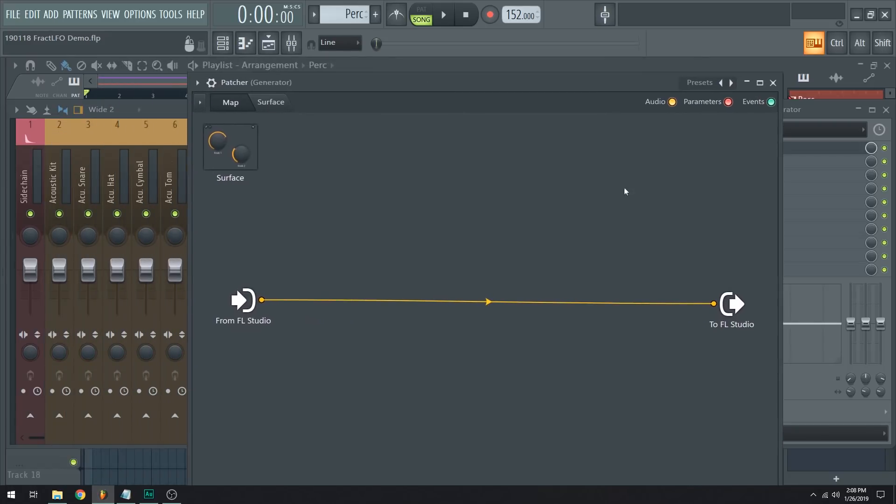
right_click(261, 301)
click(290, 308)
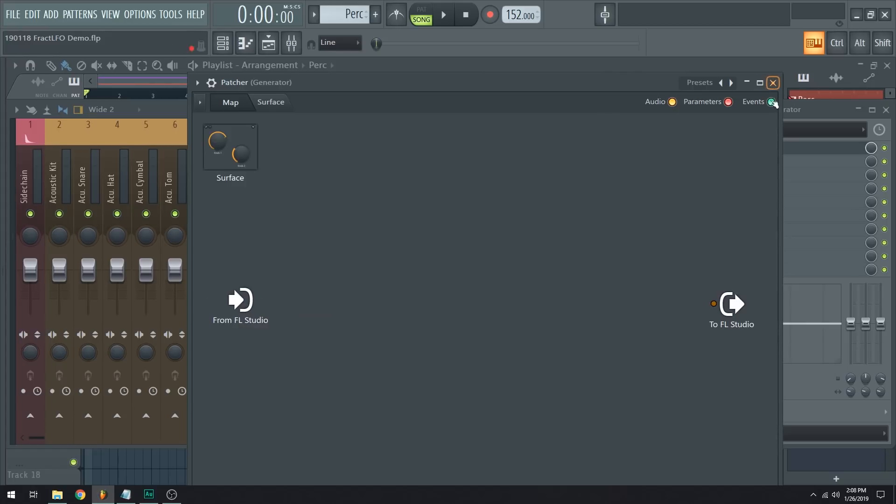
click(773, 83)
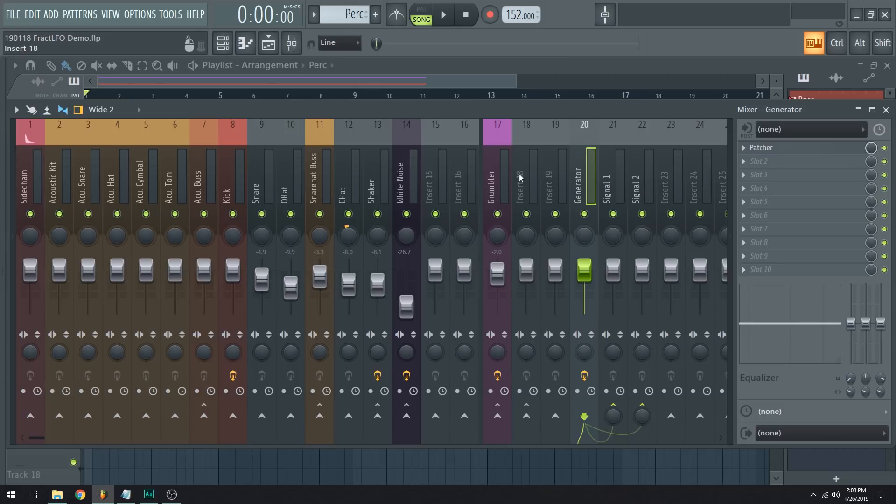
click(499, 182)
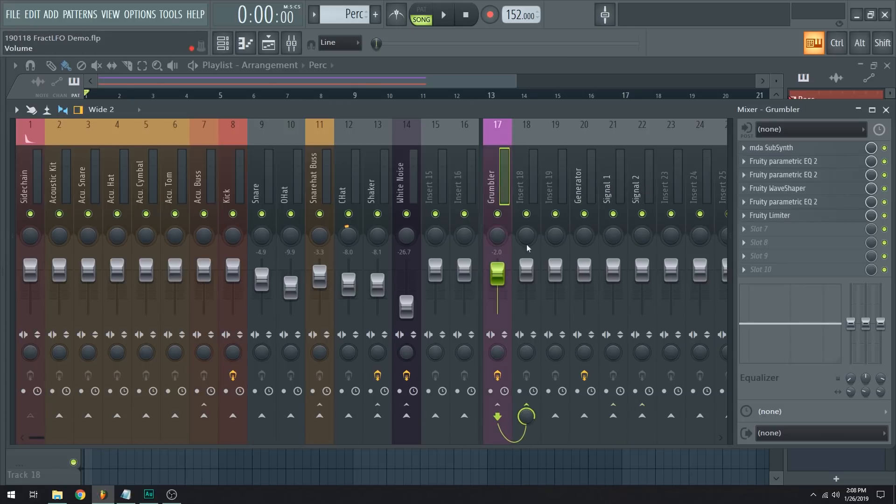
click(531, 167)
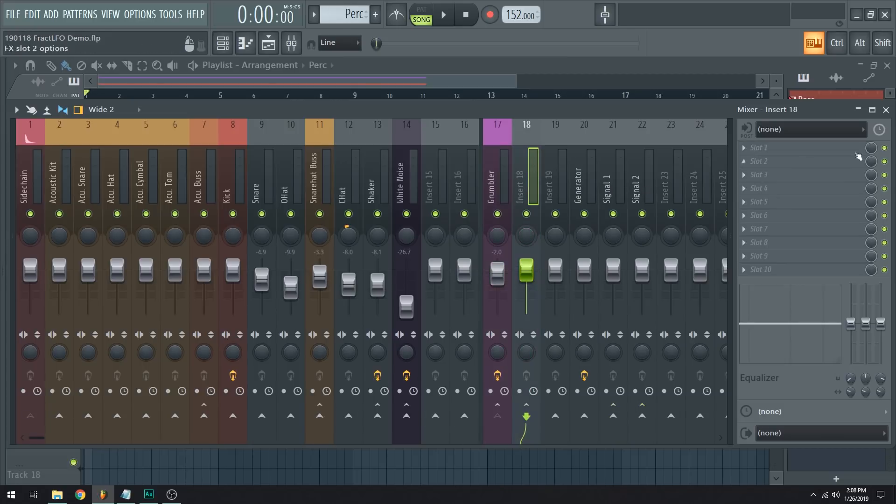
click(495, 181)
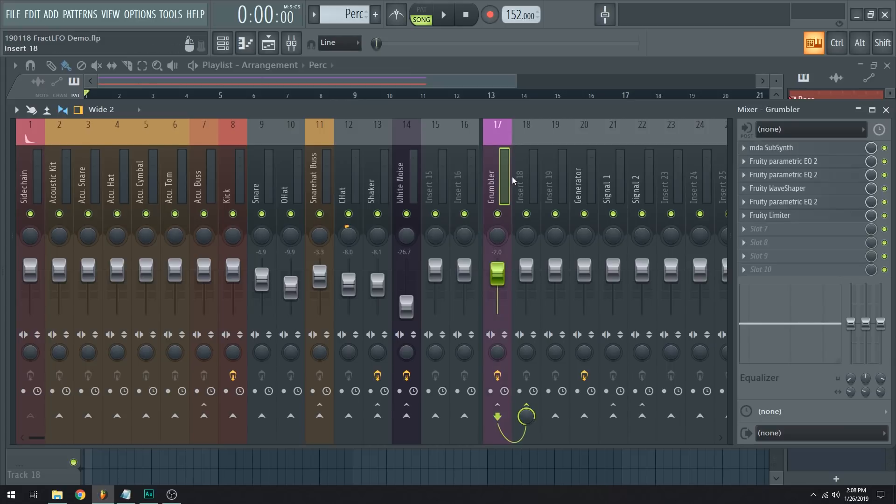
click(524, 176)
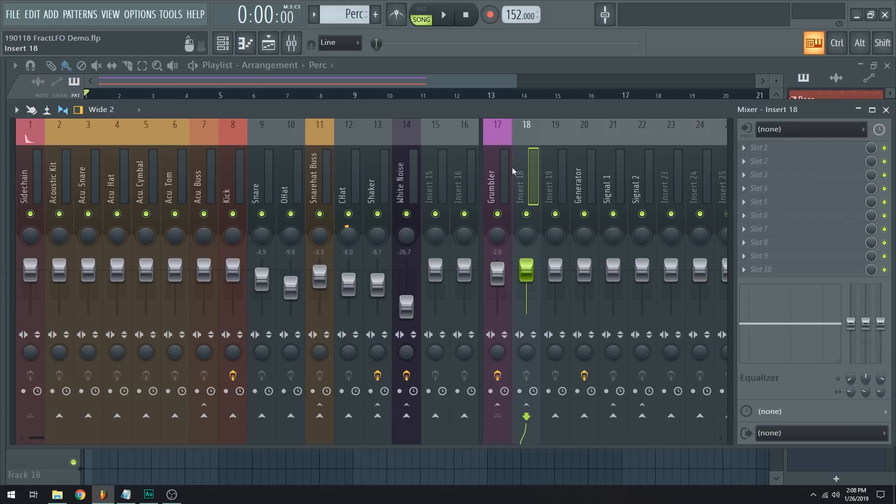
Reopen the Generator track's Patcher and add a nested Patcher effect to its map
click(586, 194)
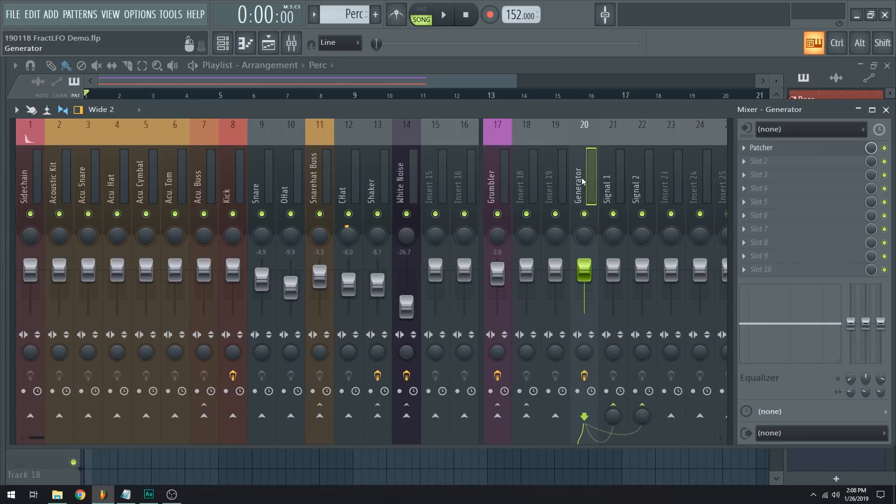
click(786, 148)
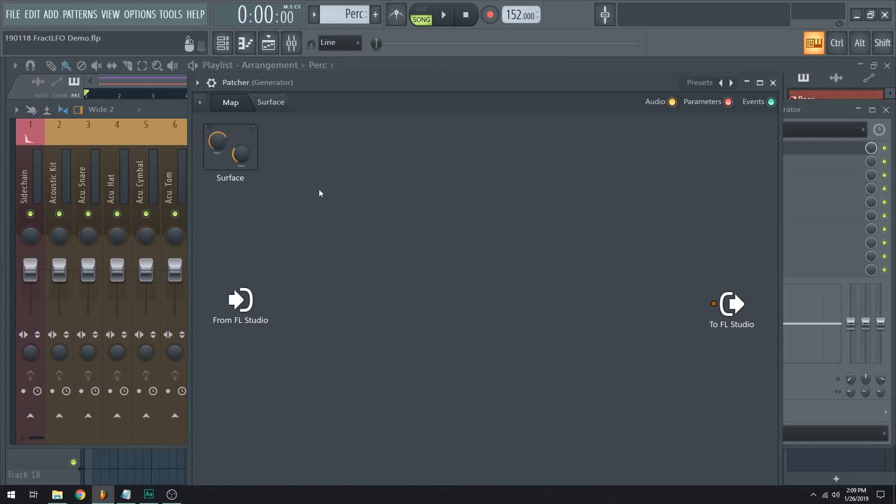
right_click(420, 262)
mouse_move(513, 279)
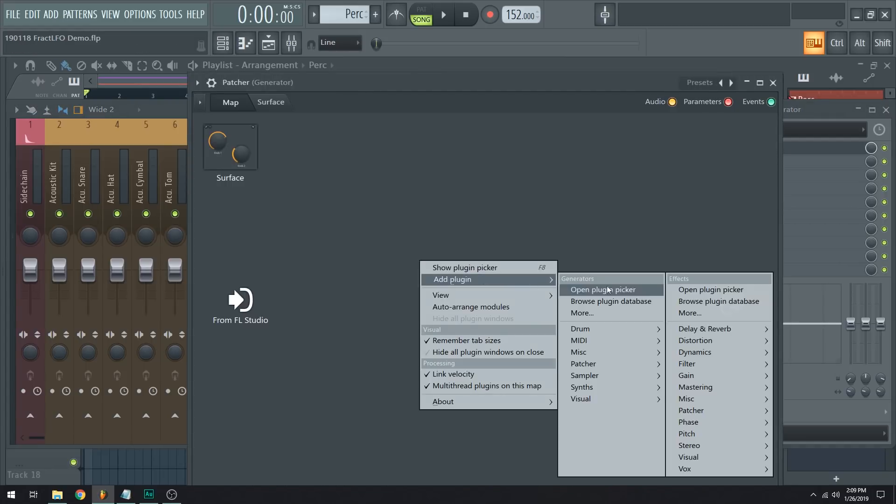
mouse_move(700, 411)
click(798, 435)
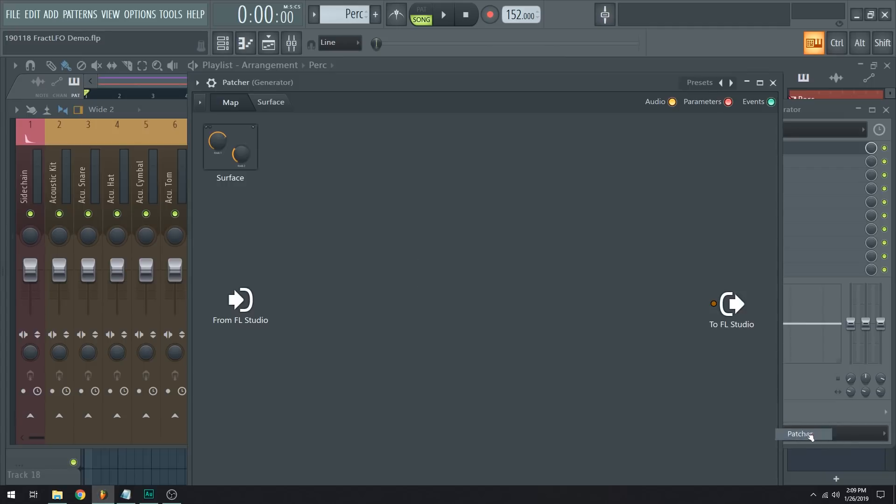
Position the nested Patcher above From FL Studio and deactivate its MIDI output so only the audio output remains
drag(473, 310, 384, 255)
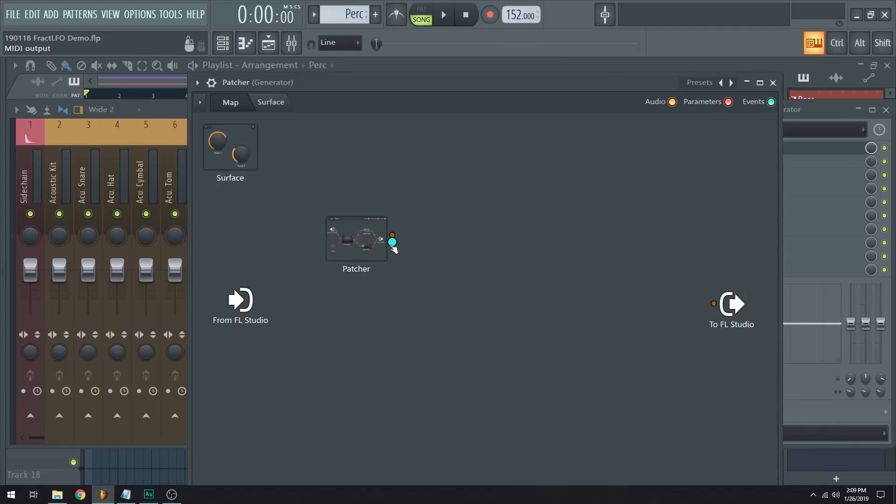
right_click(393, 244)
click(409, 255)
drag(356, 239, 357, 211)
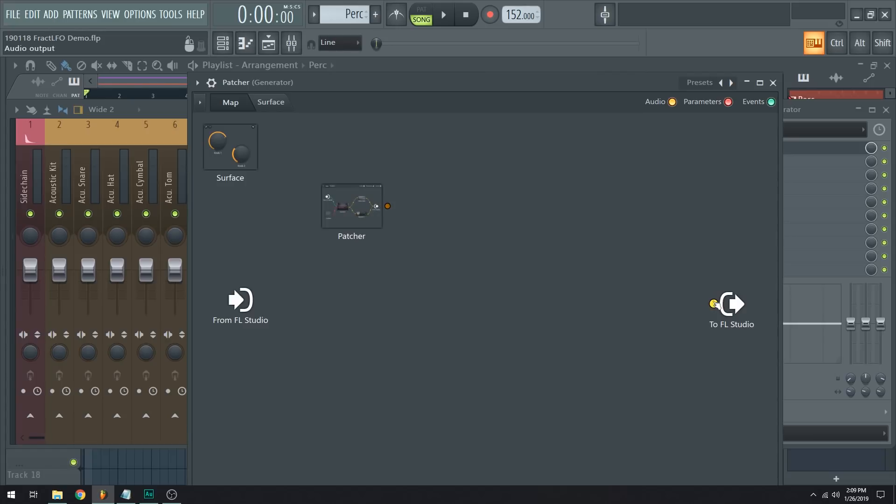
Load the user test build preset fractlfo v6 into the nested Patcher and maximize its window
double_click(348, 218)
click(690, 29)
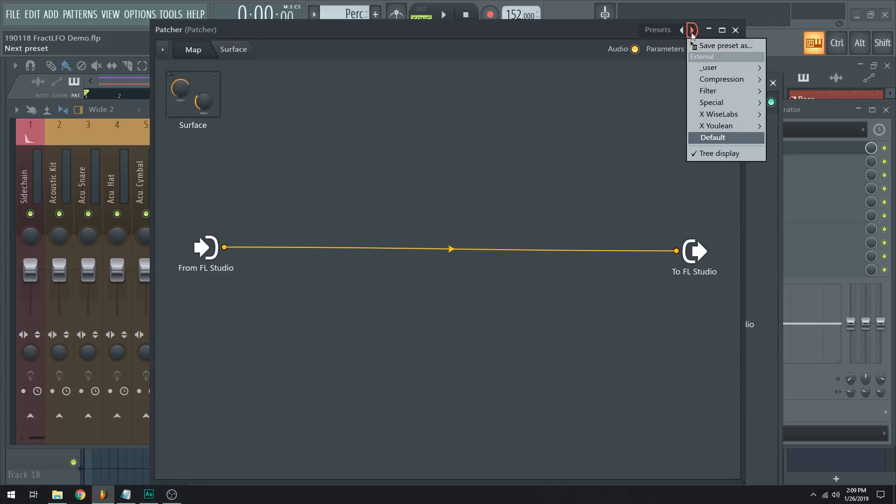
mouse_move(747, 68)
mouse_move(793, 67)
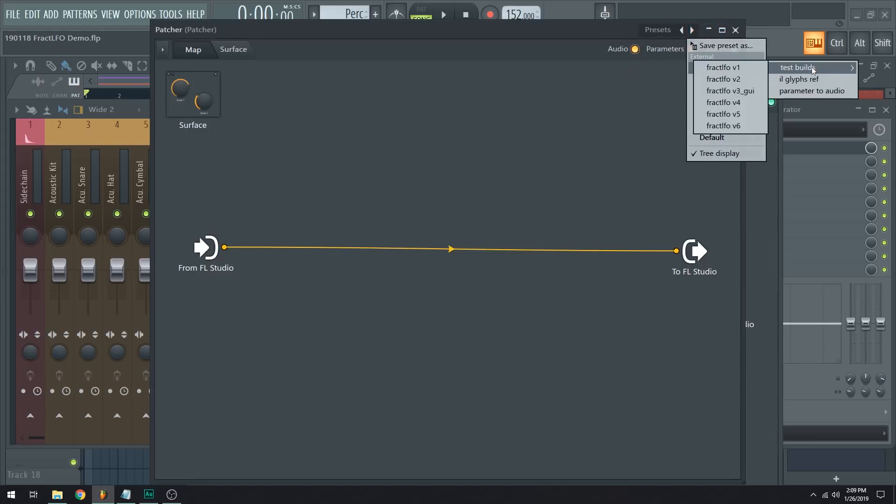
click(725, 125)
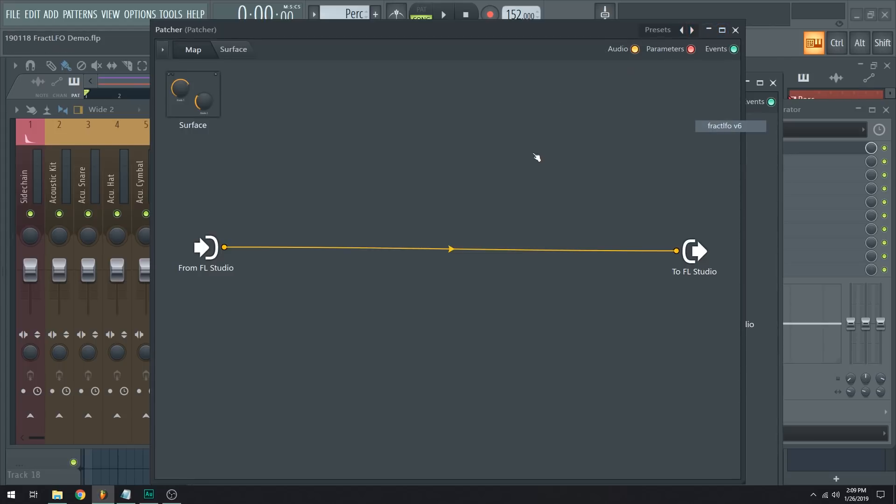
drag(493, 39, 219, 86)
click(873, 85)
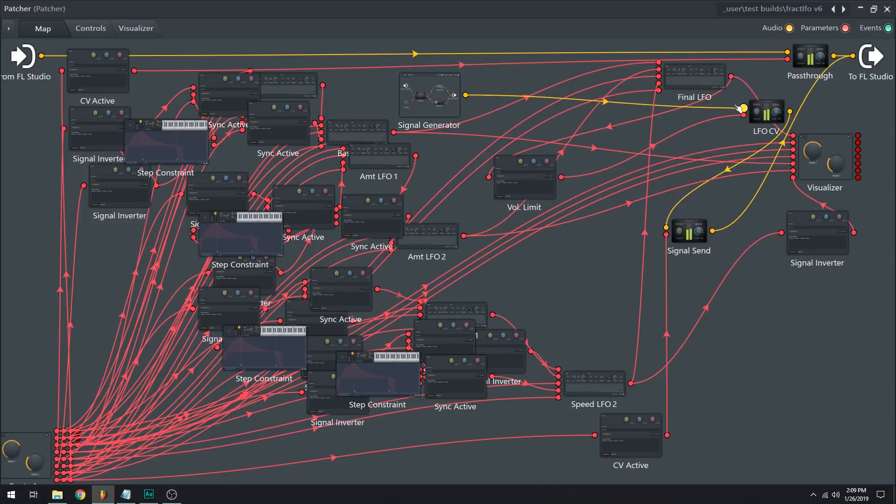
Examine the Signal Generator and LFO CV modules in the preset's map, closing each one again
click(430, 107)
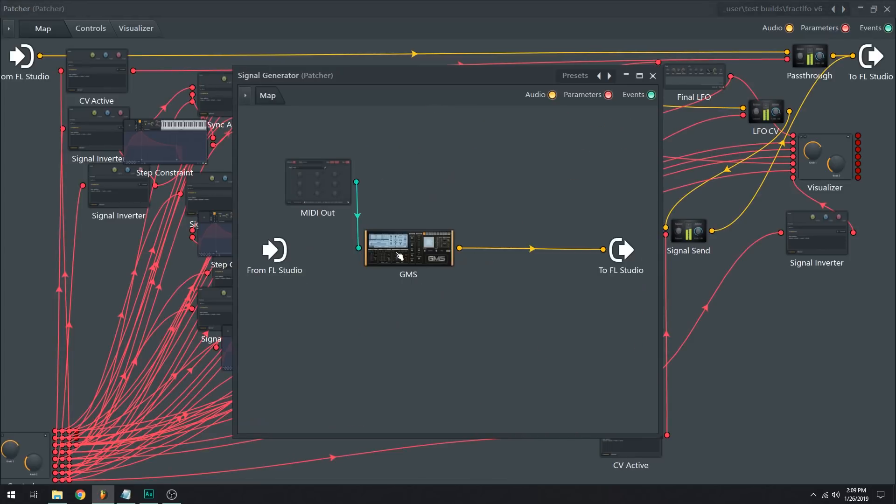
click(653, 76)
click(769, 121)
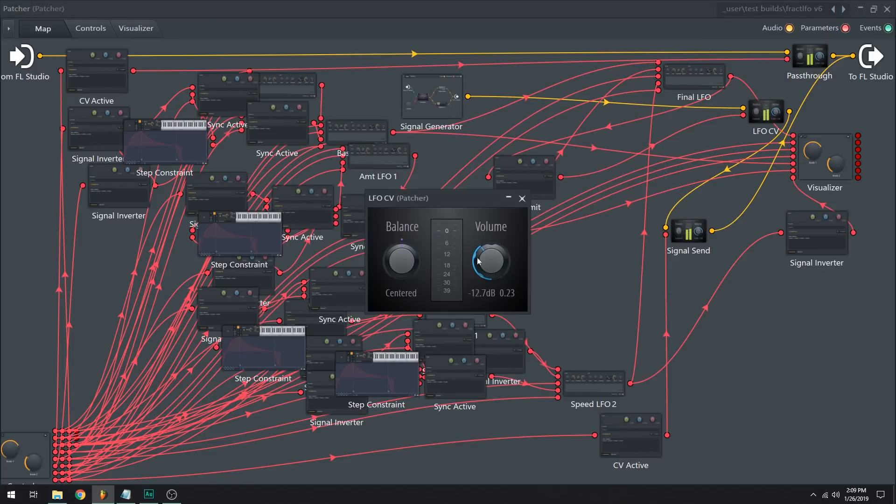
click(523, 199)
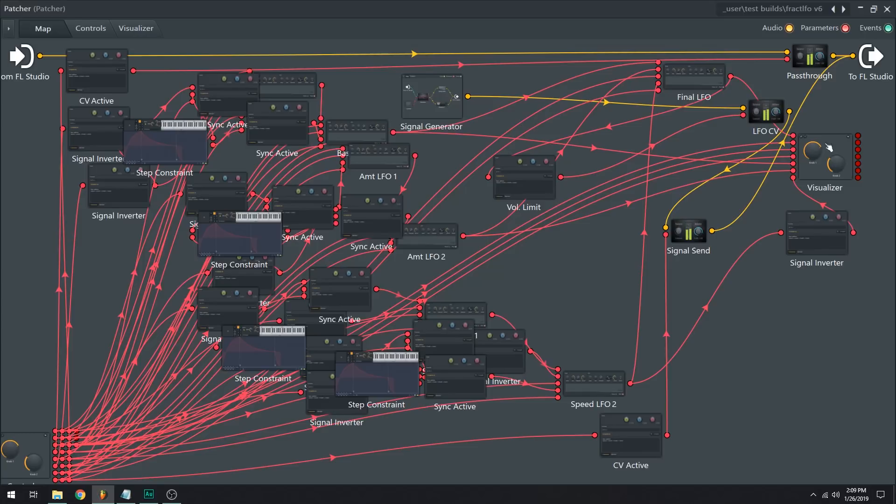
drag(711, 80, 707, 81)
click(770, 111)
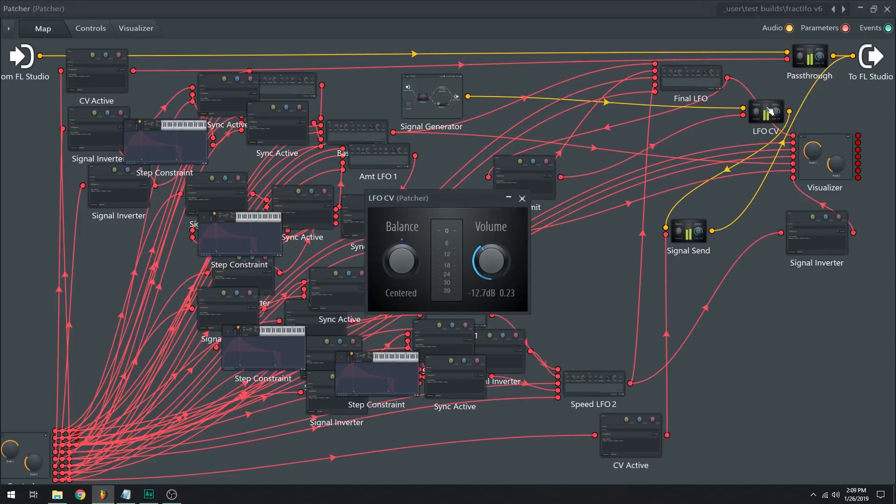
click(523, 198)
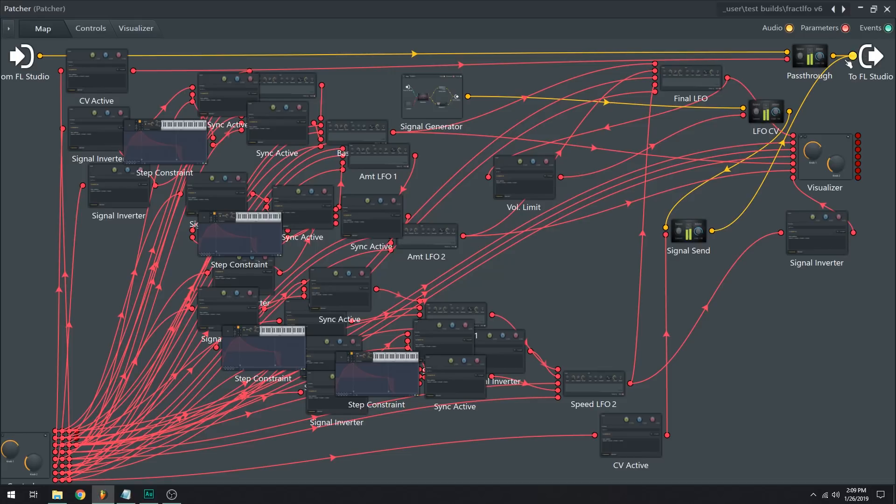
Check the Send CV option in the preset's controls, and connect the nested Patcher's audio output to To FL Studio
click(91, 29)
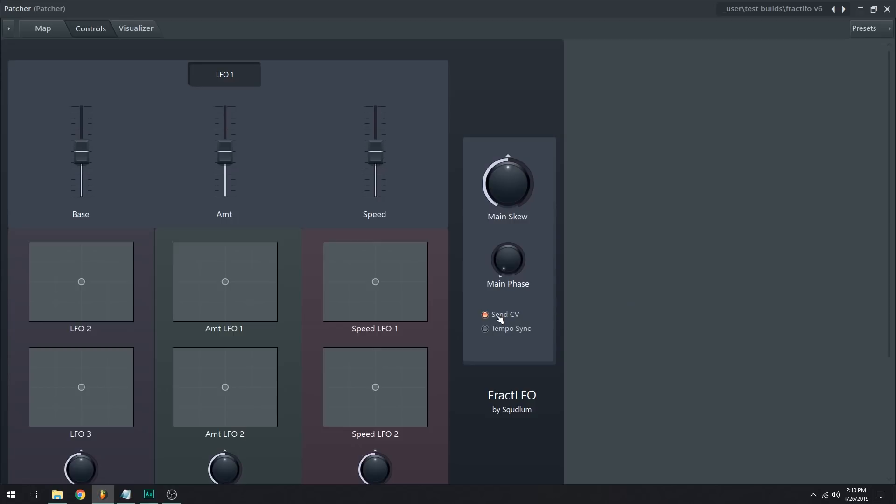
click(50, 27)
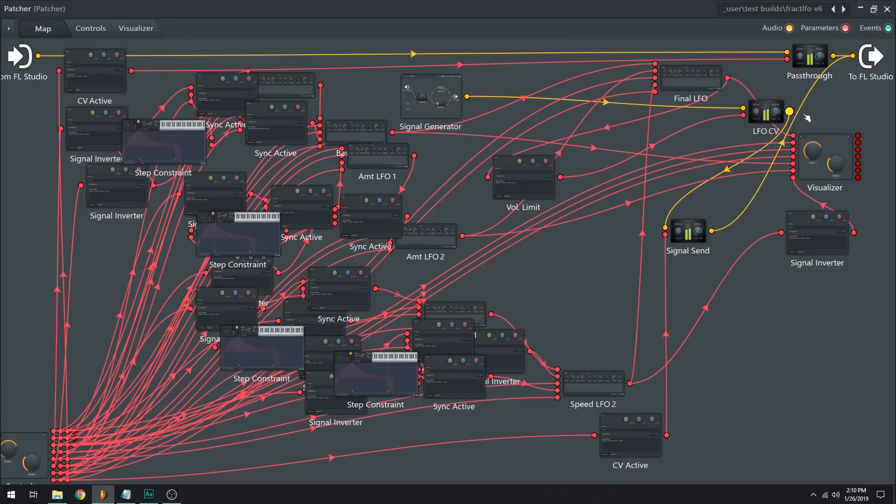
click(887, 9)
drag(387, 206, 714, 303)
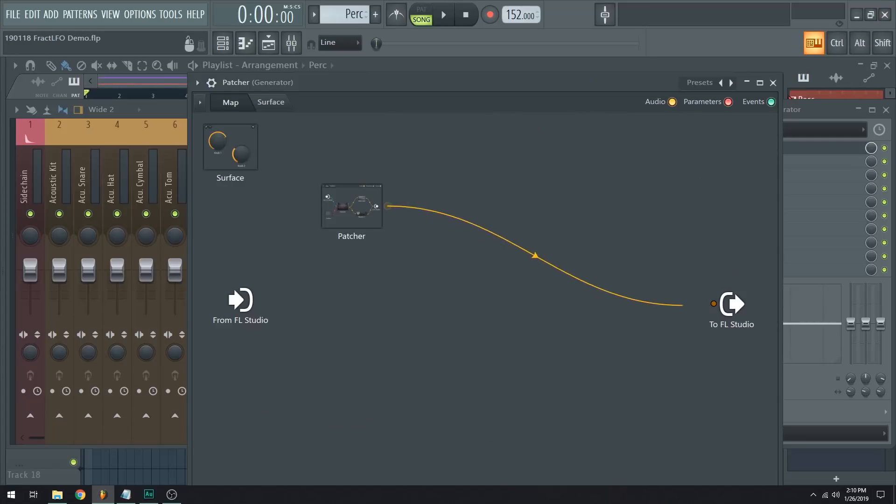
Lower FractLFO's Base slider, raise Amt and Speed, reset all three to default, and close the window from its map view
double_click(359, 220)
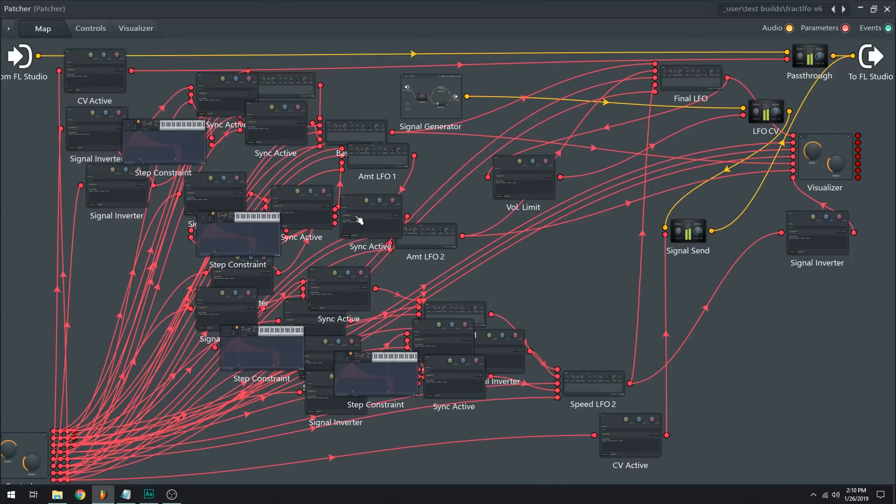
click(96, 33)
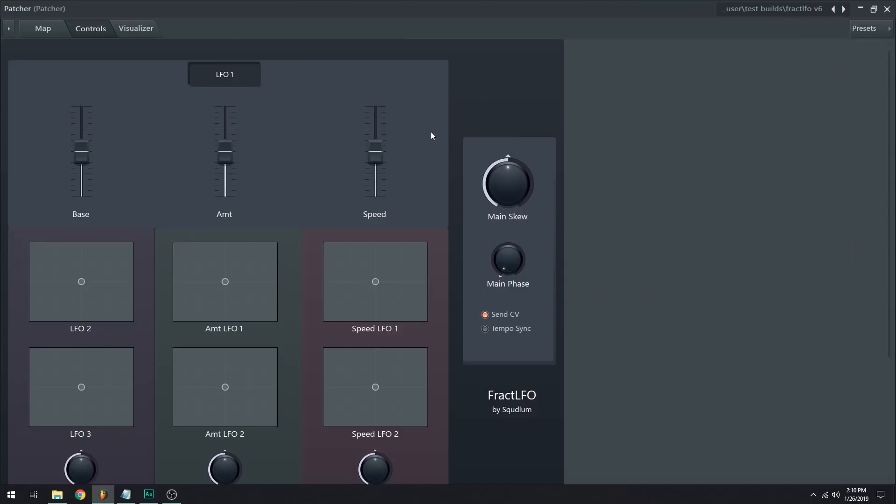
drag(83, 135, 83, 169)
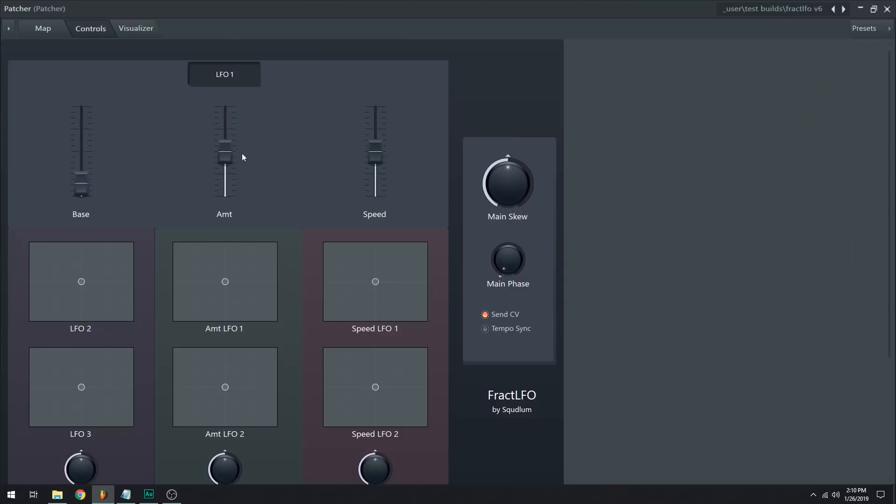
drag(243, 156, 242, 112)
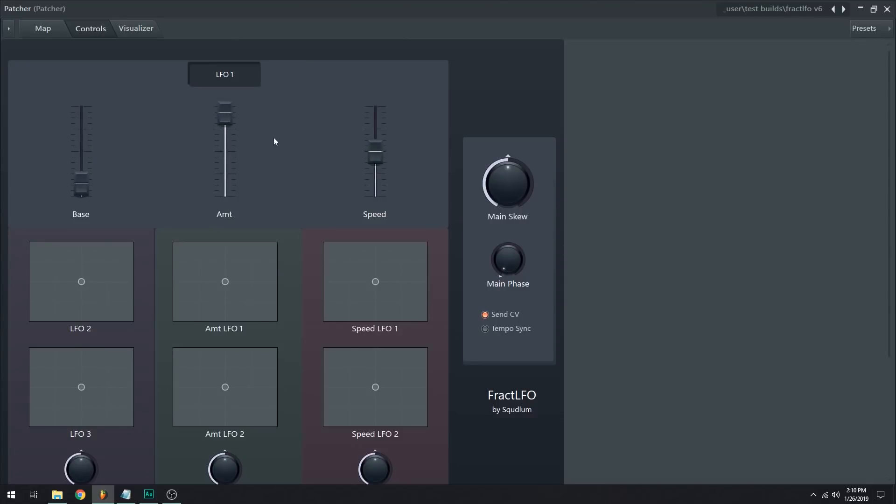
drag(375, 152, 378, 123)
alt+click(376, 122)
alt+click(227, 118)
alt+click(84, 170)
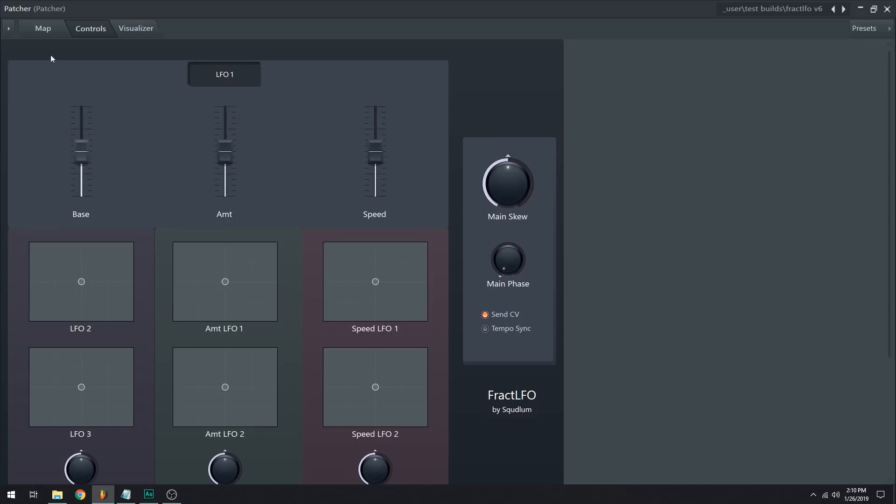
click(43, 29)
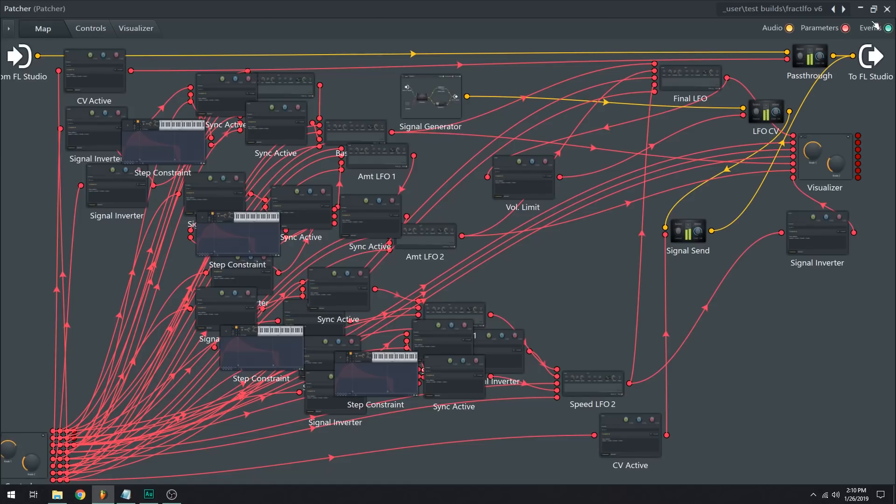
click(887, 8)
drag(353, 221, 348, 197)
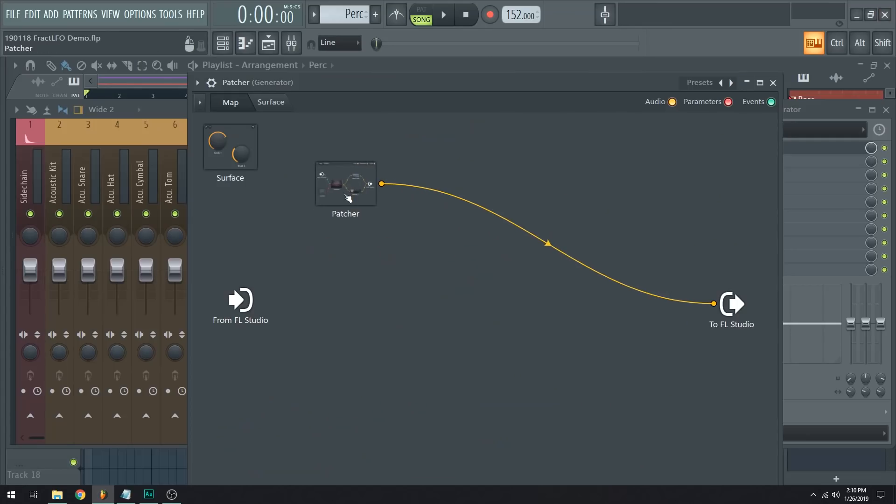
right_click(348, 198)
click(383, 213)
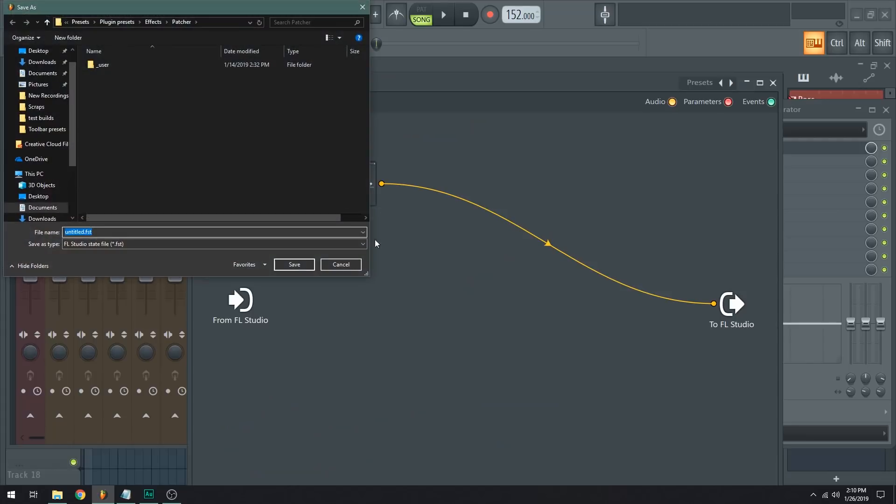
click(338, 264)
Rename the nested Patcher as FractLFO 1 and shift it slightly upward in the map
right_click(335, 190)
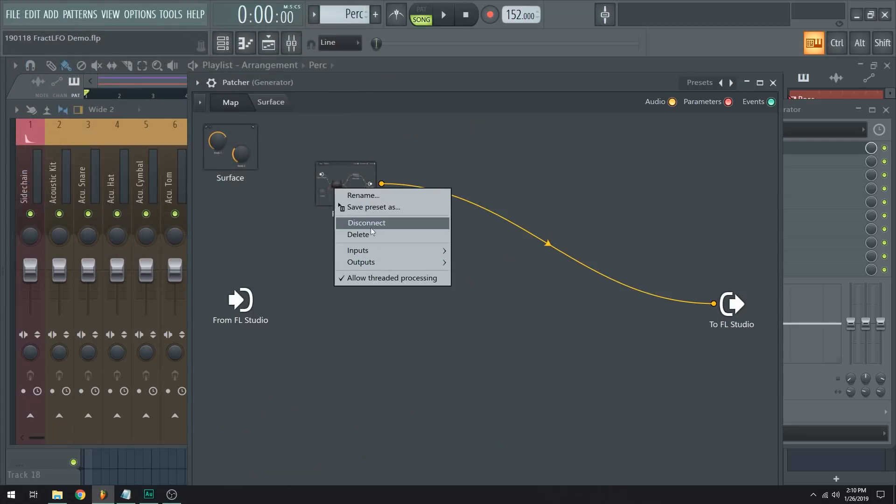
click(363, 196)
text(FractLFO)
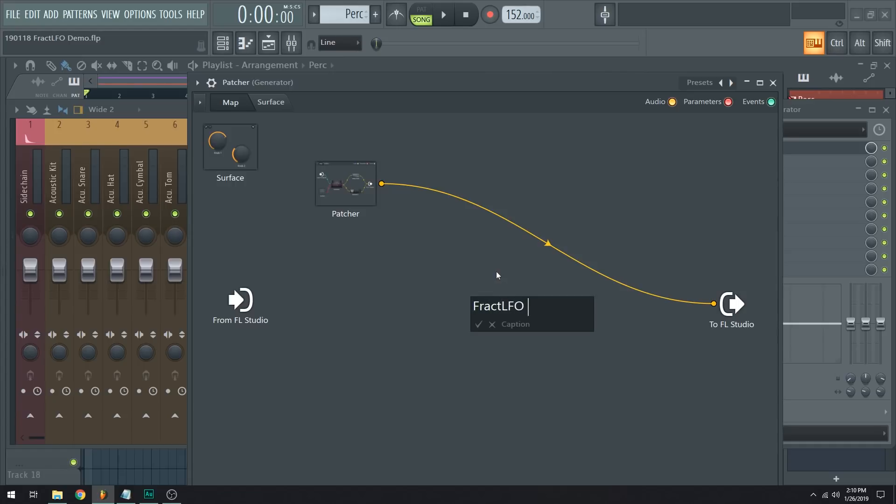
text( 1)
key(Return)
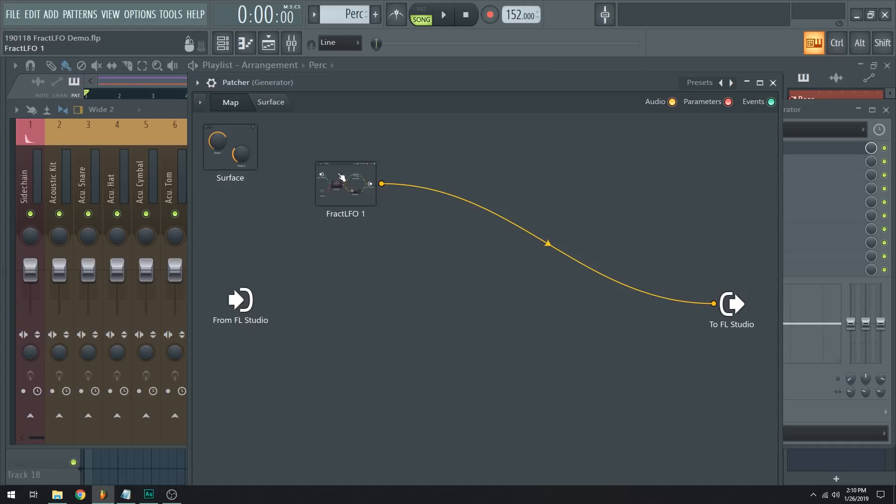
drag(347, 188, 344, 183)
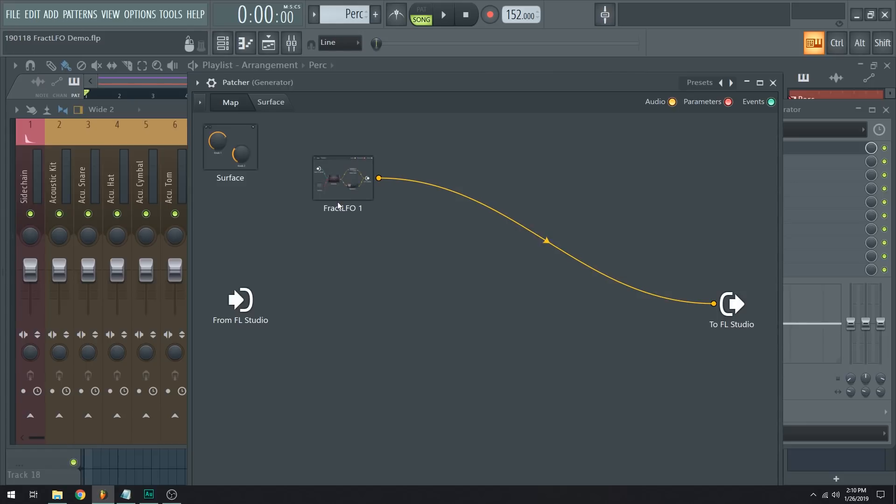
Review the Send CV option in FractLFO 1's controls and close its window
double_click(345, 185)
click(90, 29)
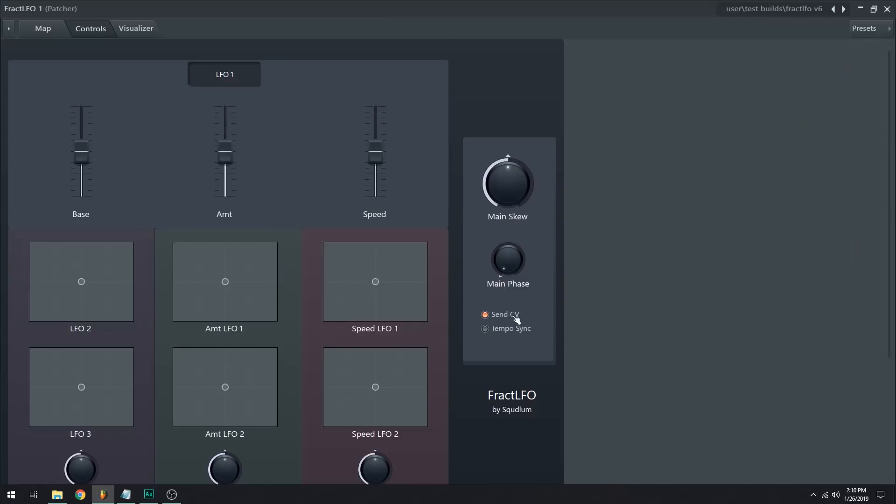
click(888, 9)
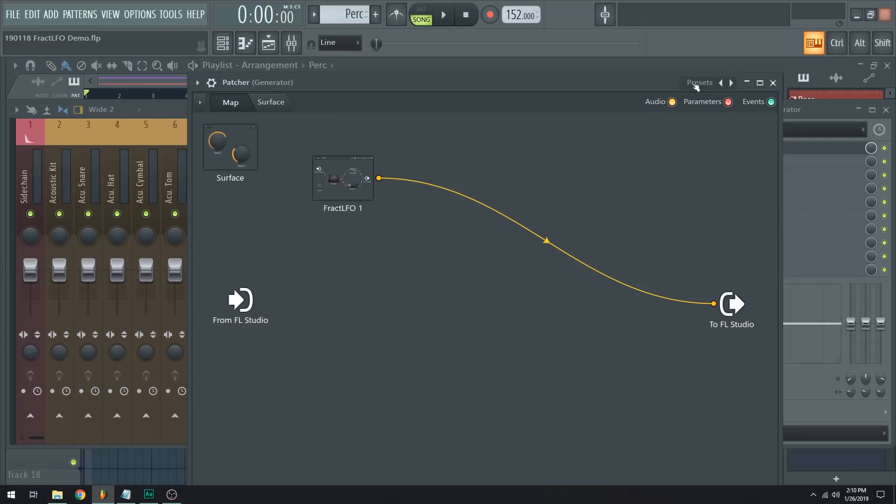
Add two more nested Patcher effects to the map, stacked below FractLFO 1
right_click(355, 188)
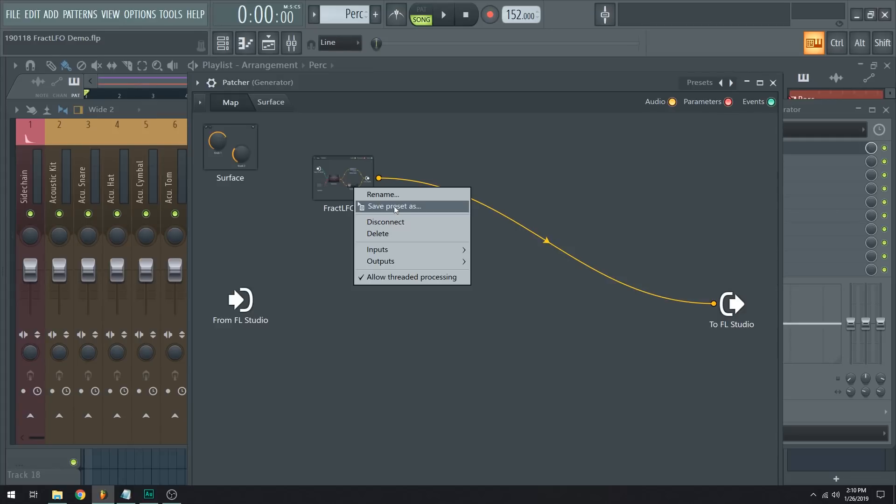
click(395, 206)
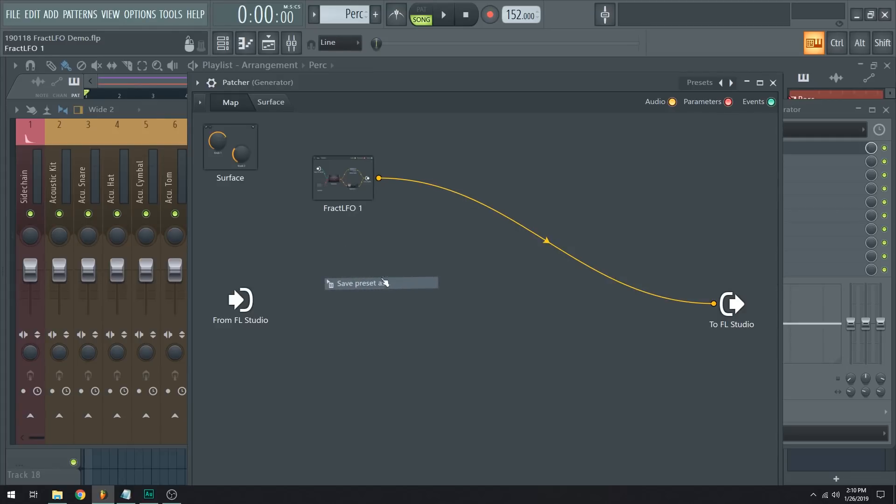
right_click(357, 273)
drag(387, 292, 355, 368)
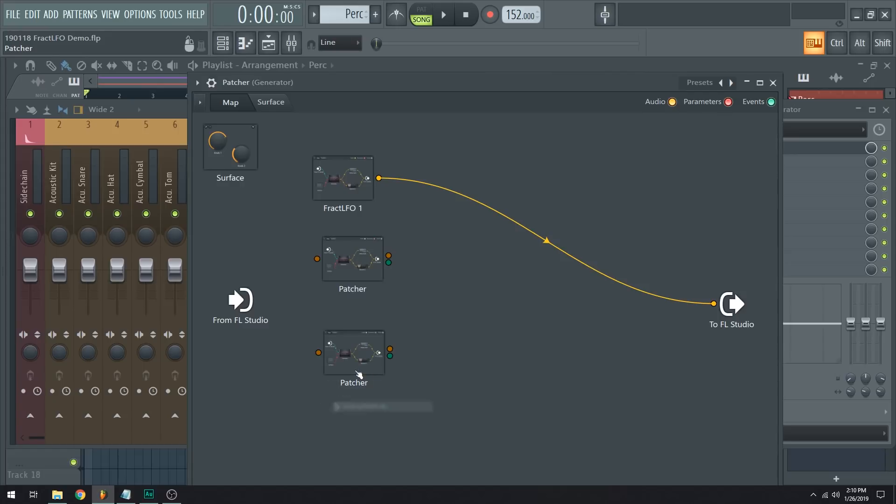
Deactivate the audio input and the MIDI output on both new nested Patchers
right_click(317, 258)
click(341, 273)
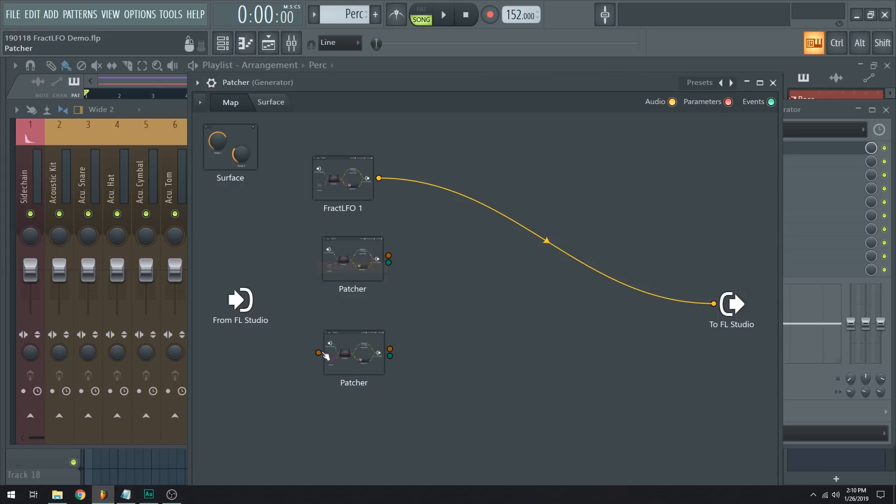
right_click(318, 353)
click(347, 362)
right_click(389, 263)
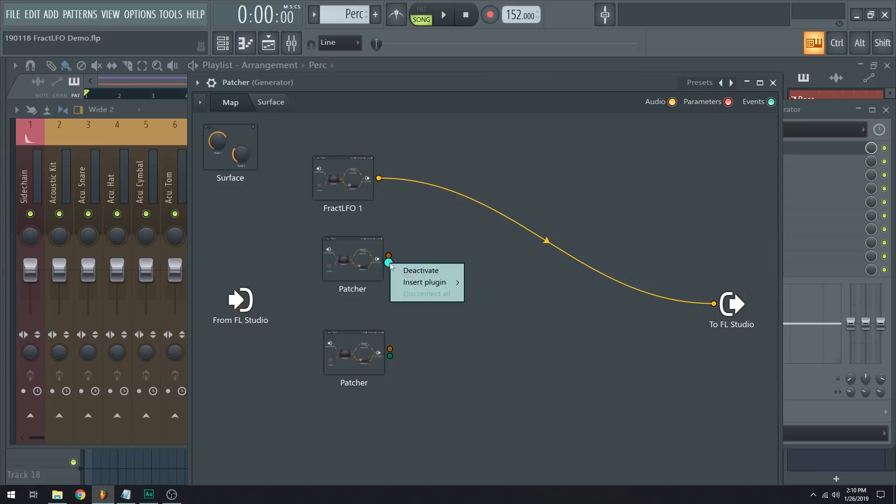
click(411, 267)
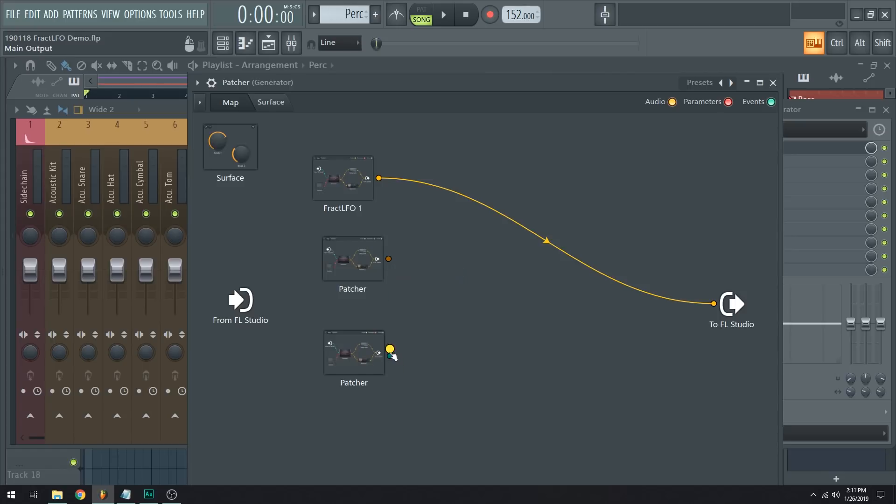
right_click(392, 357)
Shift the middle nested Patcher slightly down and toward the From FL Studio node, and rename it FractLFO 2
drag(339, 262, 315, 277)
right_click(326, 283)
click(348, 292)
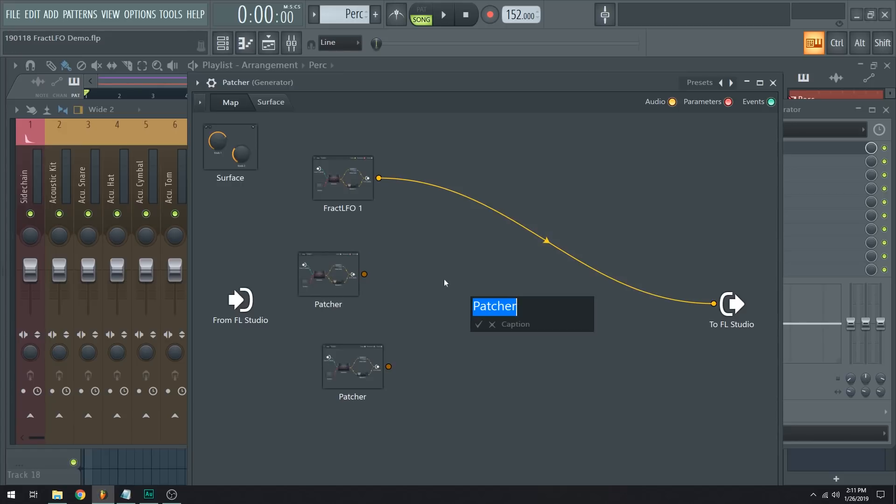
text(FractLFO )
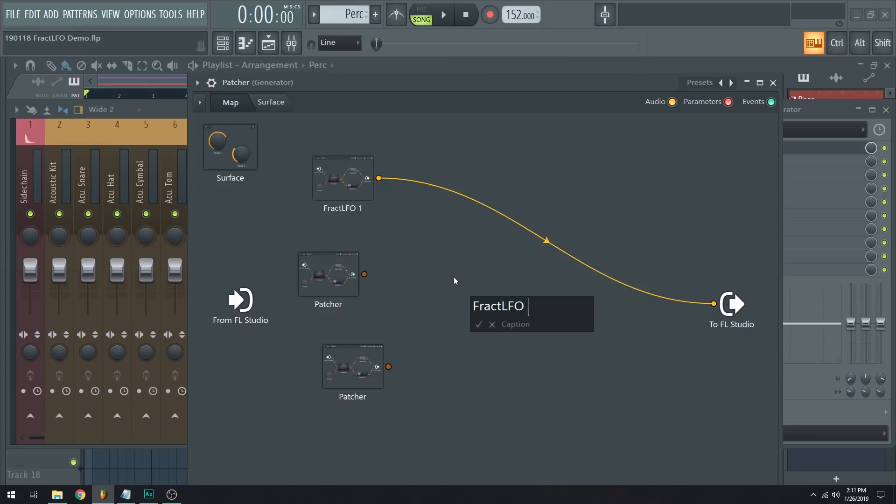
text(2)
key(Return)
Rename the lowest nested Patcher in the map as FractLFO 3
right_click(342, 374)
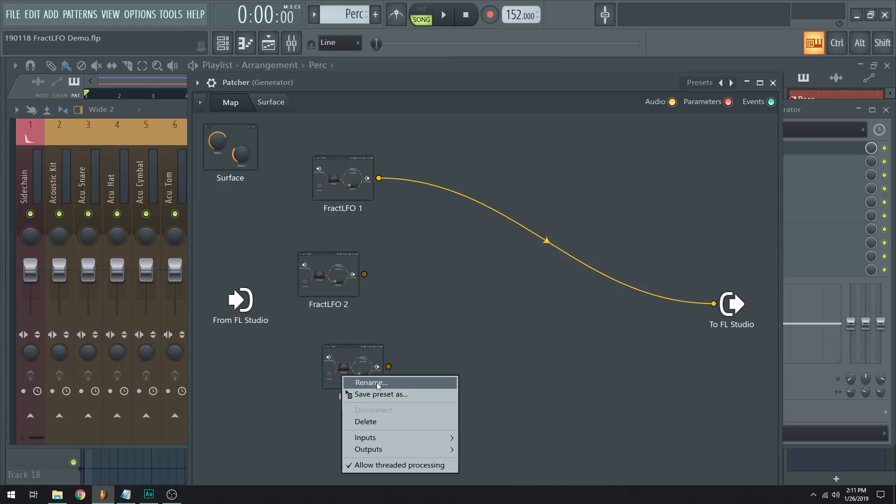
click(364, 382)
text(Frac)
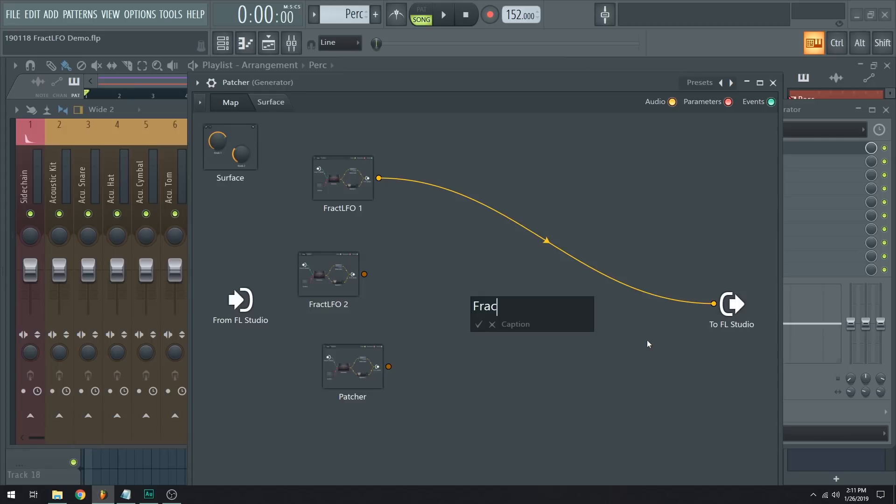
text(tLFO 3)
key(Return)
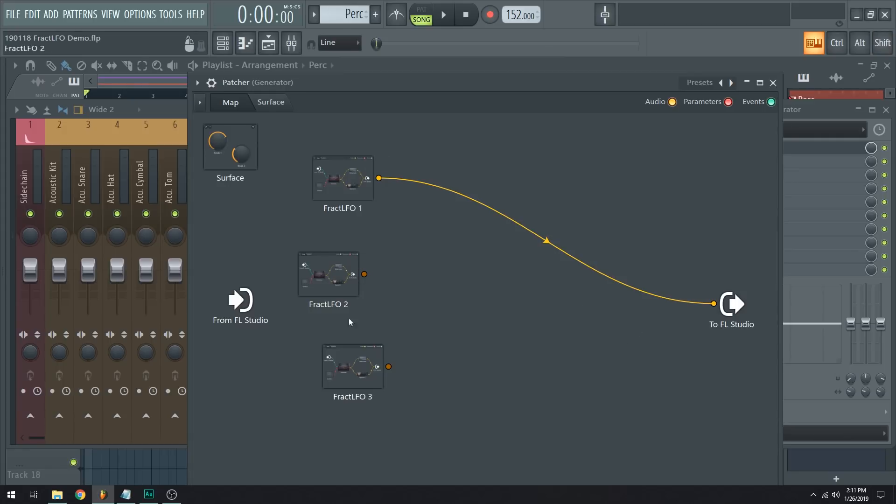
Activate the Signal 1 and Signal 2 audio inputs on the To FL Studio node
right_click(731, 310)
mouse_move(759, 333)
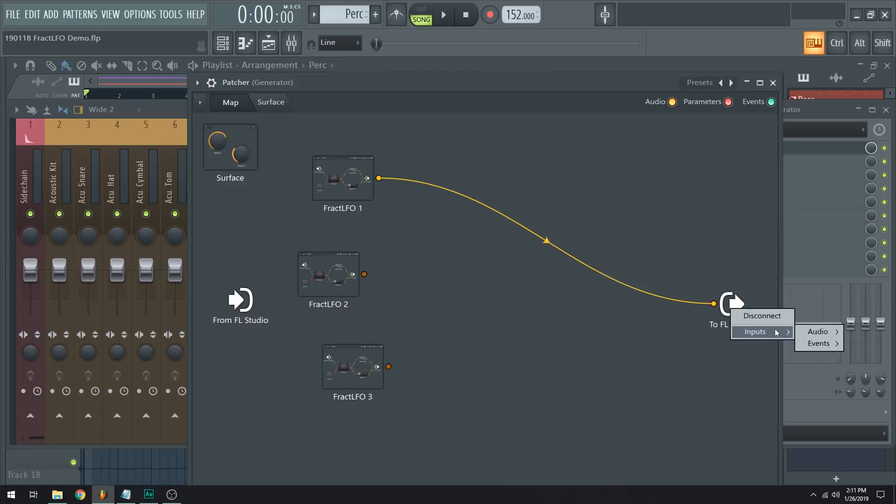
mouse_move(815, 332)
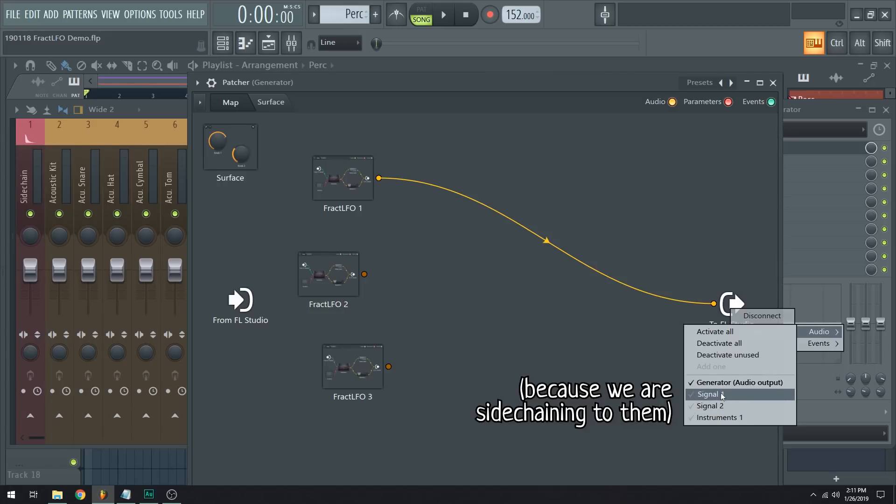
click(724, 406)
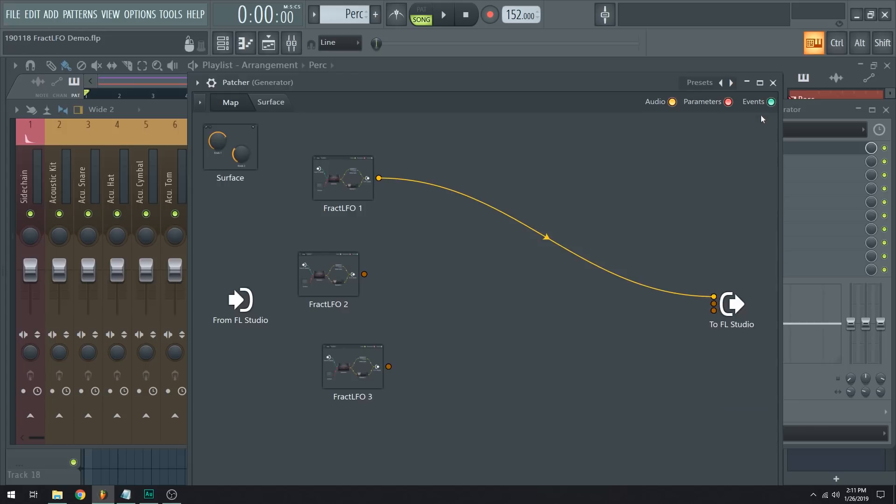
Check the Signal 1 and Signal 2 mixer tracks, and reopen the Patcher on the Generator track
click(773, 83)
key(Right)
key(Right)
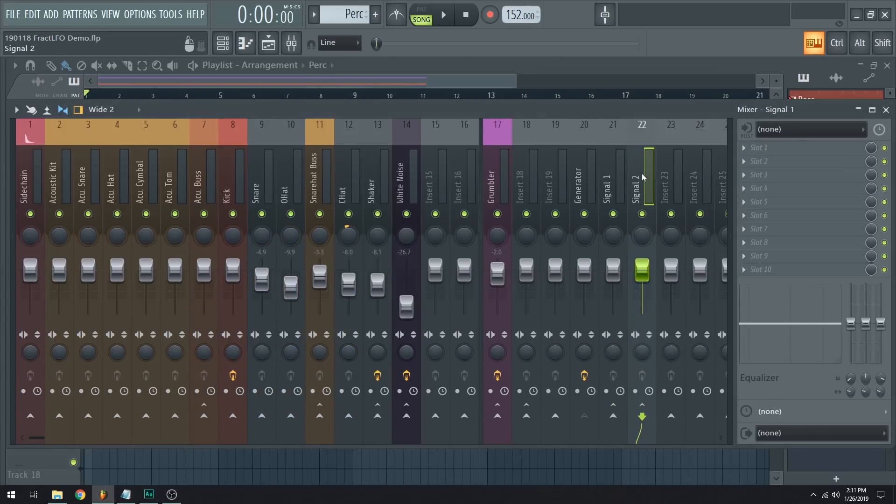
key(Left)
key(Right)
click(578, 186)
click(766, 148)
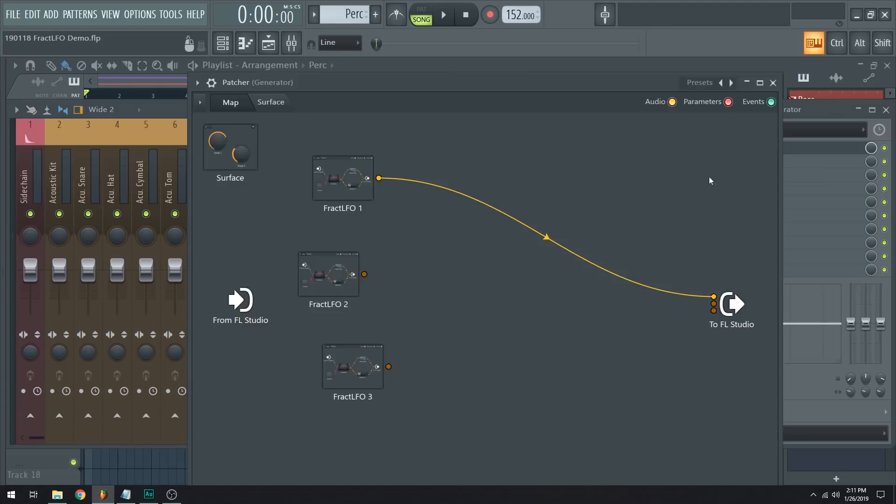
Connect FractLFO 2 and FractLFO 3 to the second and third inputs of To FL Studio, and reposition both nodes slightly
drag(365, 276, 714, 303)
drag(388, 366, 714, 310)
drag(332, 292, 354, 282)
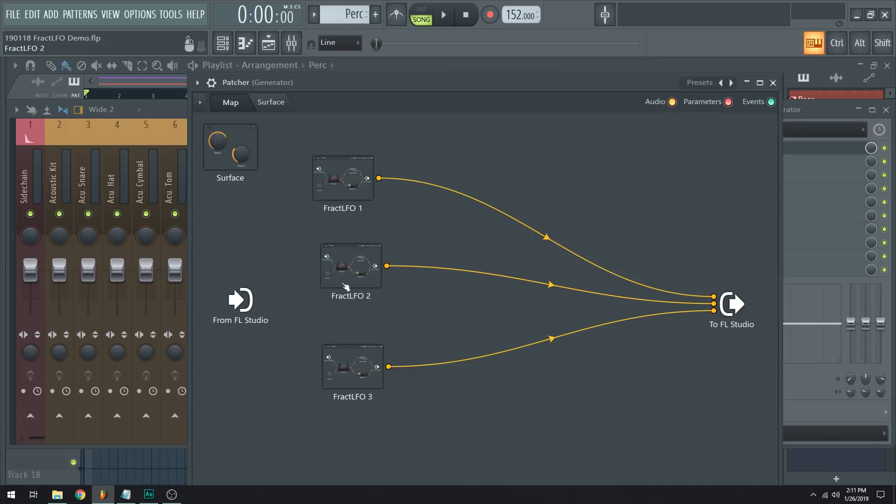
drag(365, 352, 373, 359)
drag(353, 273, 329, 292)
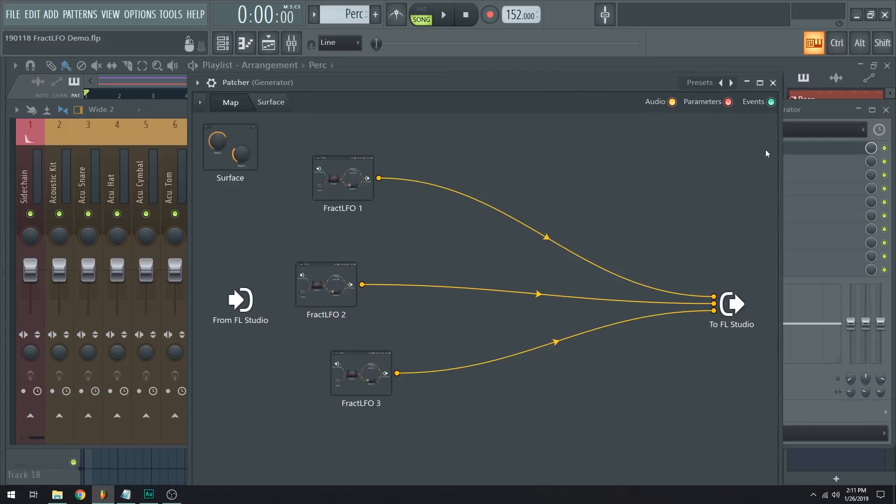
Compare the Generator, Signal 1 and Signal 2 mixer tracks with the three outputs routed in the Generator track's Patcher
click(773, 83)
click(618, 181)
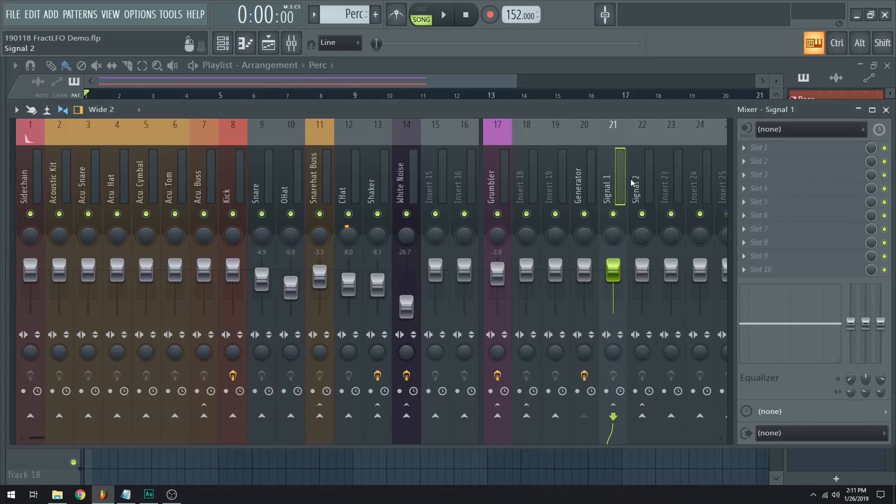
click(637, 182)
click(590, 185)
click(610, 184)
click(638, 184)
click(589, 185)
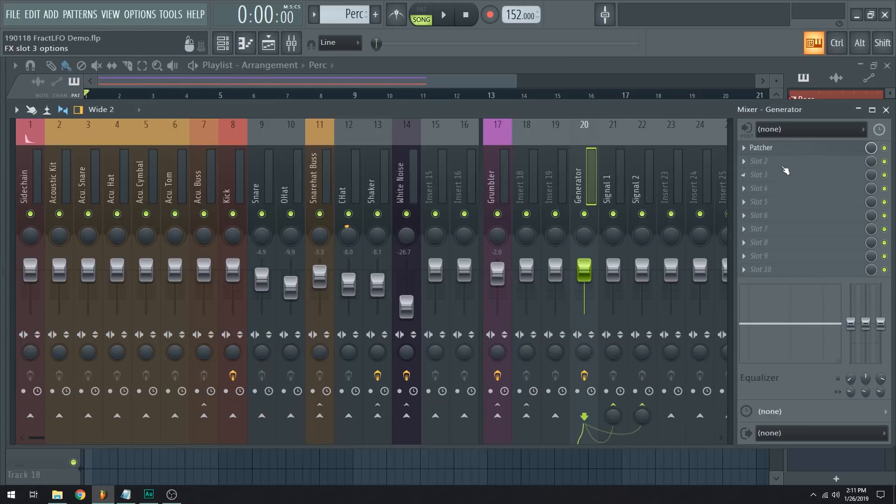
click(768, 149)
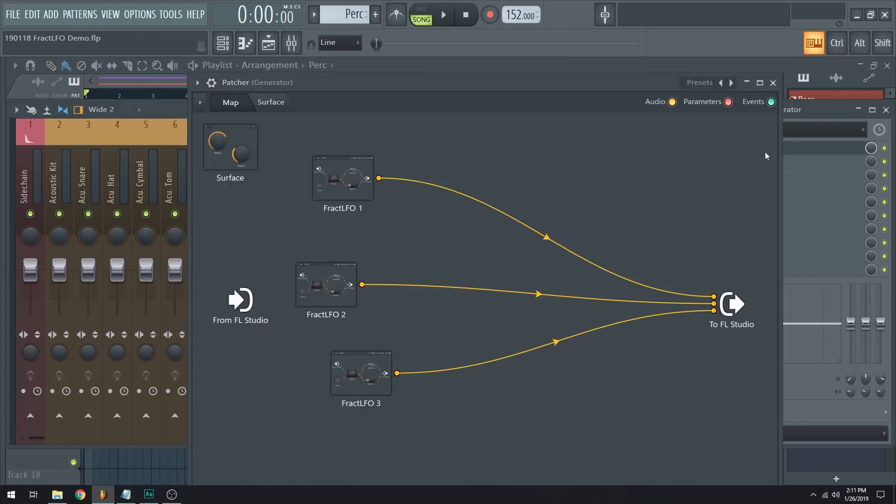
click(772, 83)
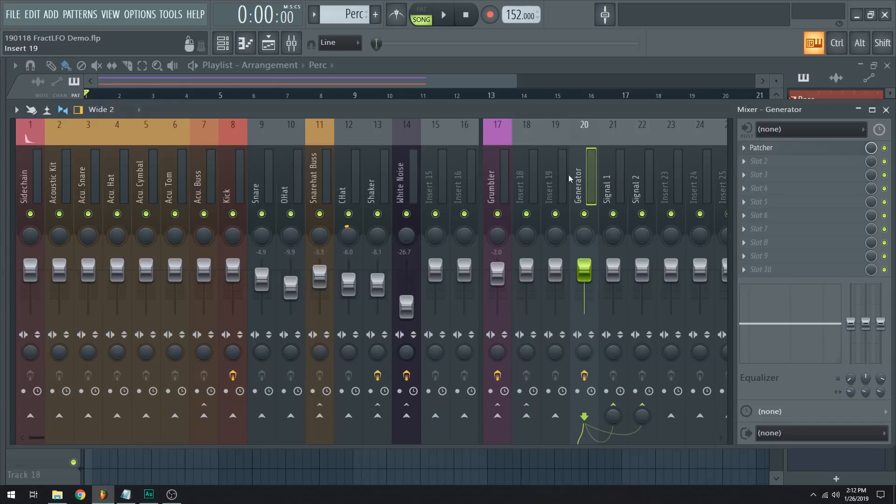
Load Fruity peak controller into slot 2 of the Generator track and set its peak decay to maximum
click(745, 163)
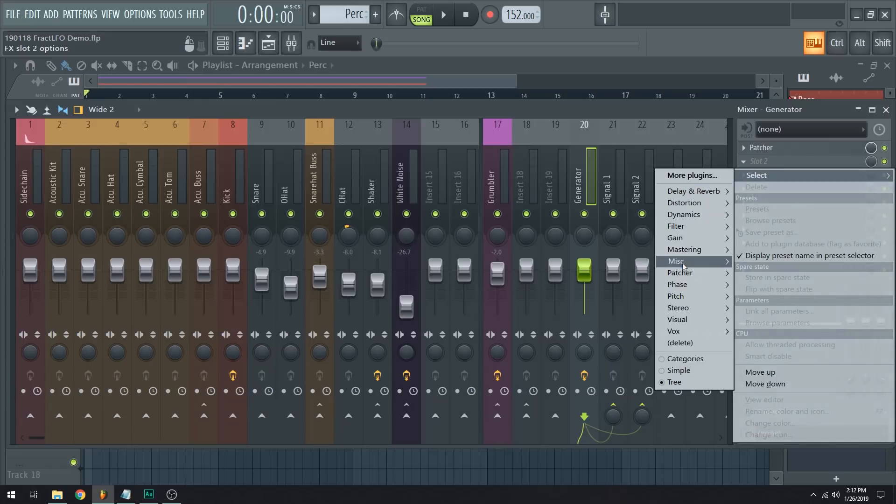
mouse_move(682, 273)
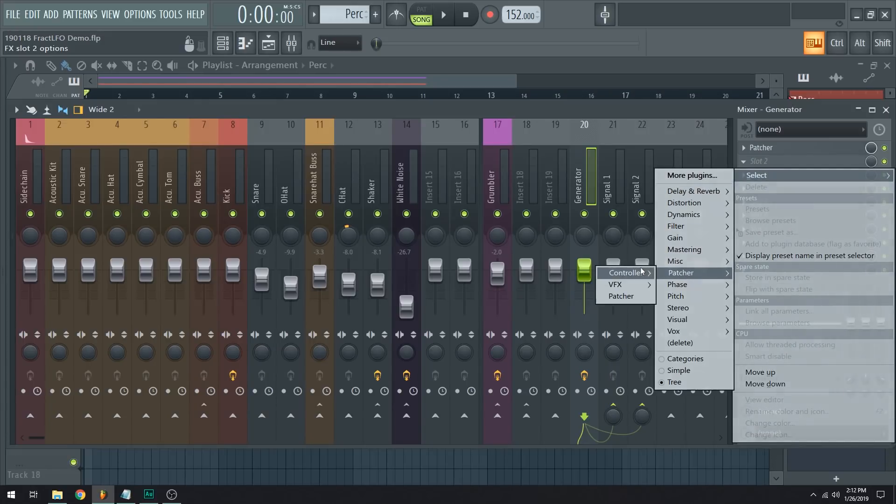
mouse_move(626, 272)
click(523, 295)
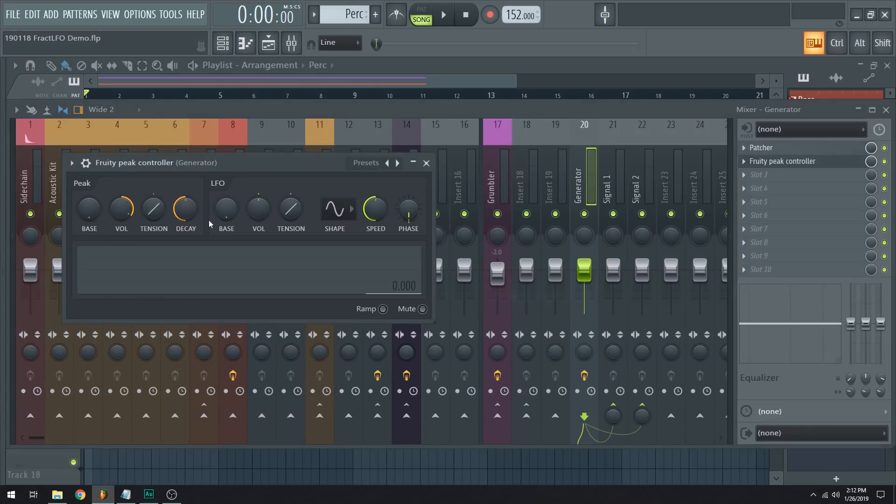
drag(185, 213, 186, 215)
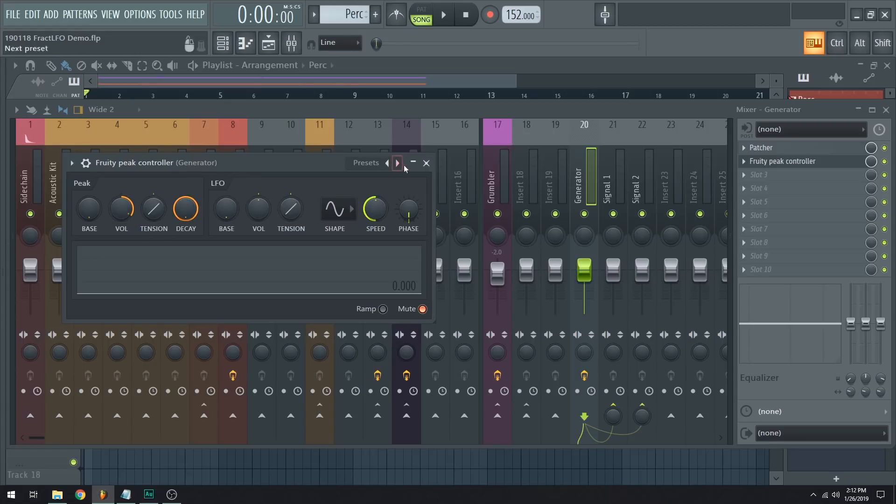
click(427, 163)
Review the Fruity peak controller settings on the Generator track and close its window
drag(229, 174, 170, 177)
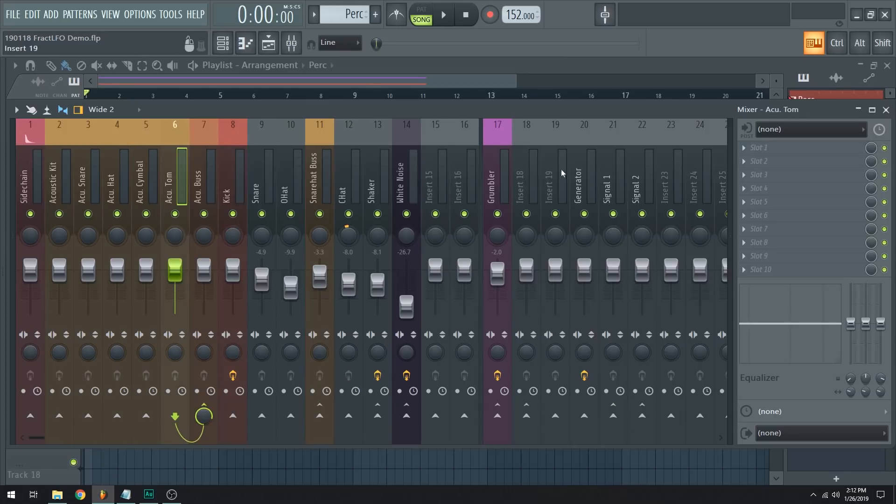
click(577, 182)
click(788, 162)
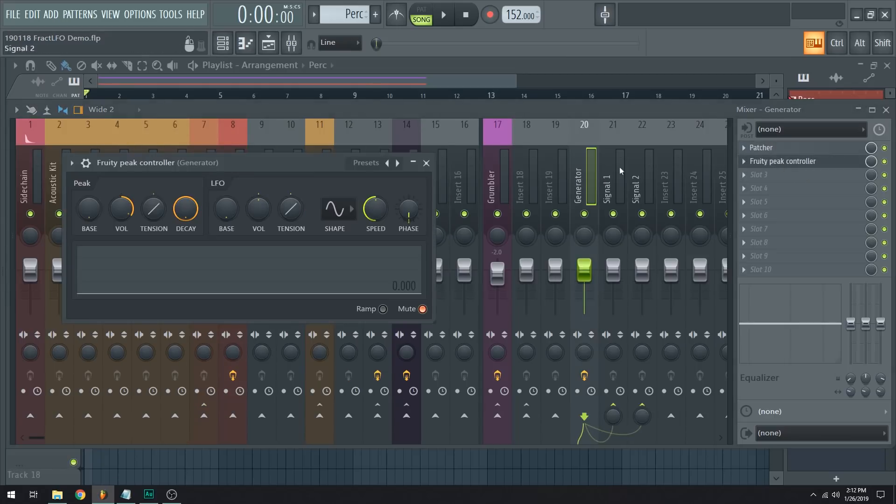
click(426, 163)
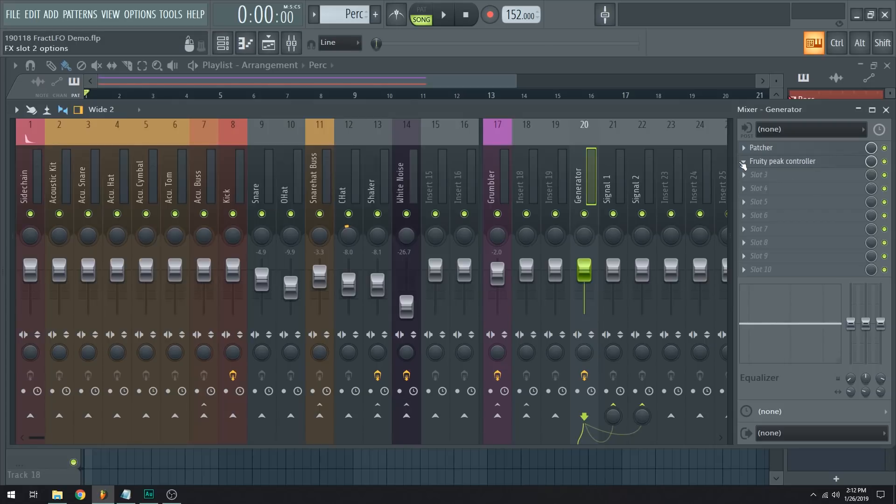
Rename the Generator track's Fruity peak controller as FractLFO 1
click(744, 161)
click(789, 411)
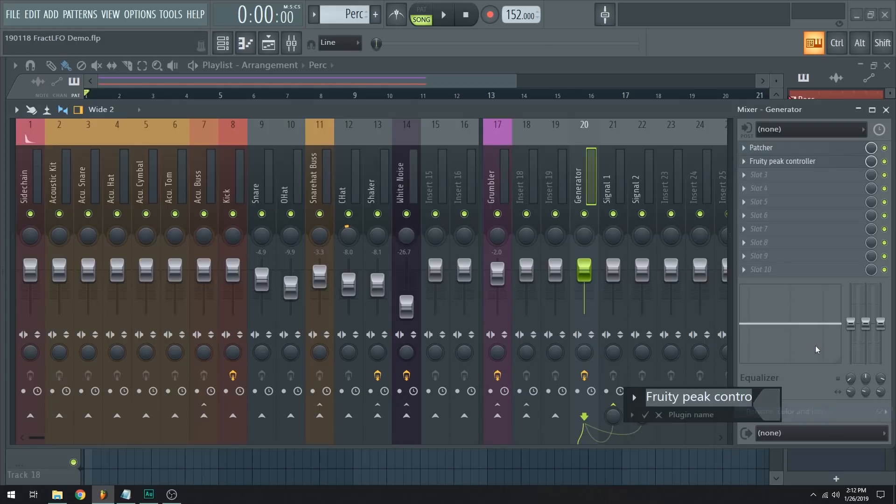
text(Fract)
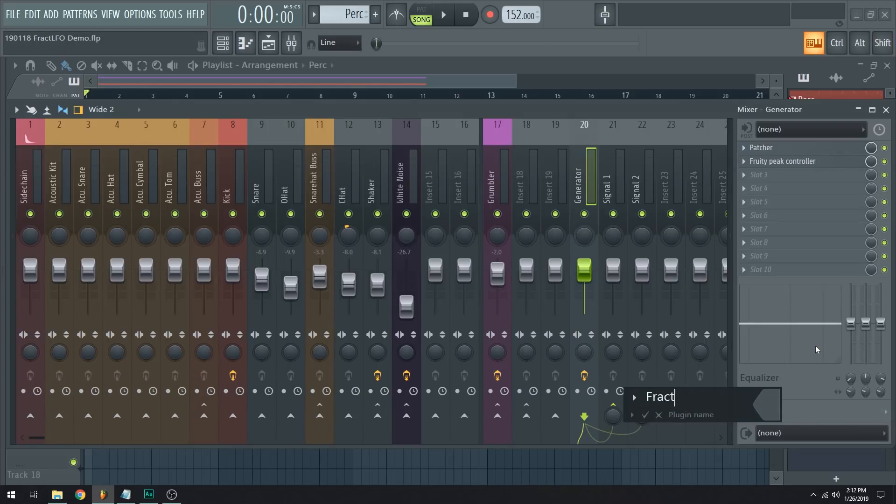
text(LFO 1)
key(Return)
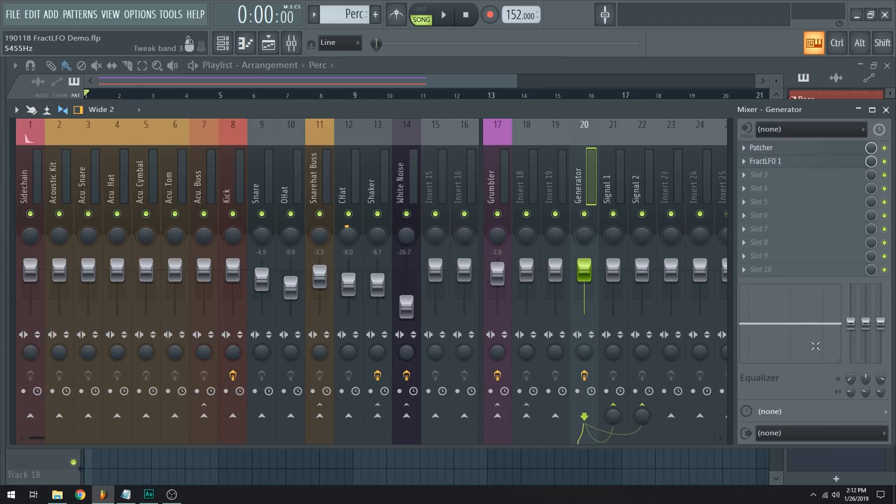
Copy the Generator track's FractLFO 1 peak controller preset onto the Signal 1 and Signal 2 tracks, closing each plugin window that opens
click(744, 161)
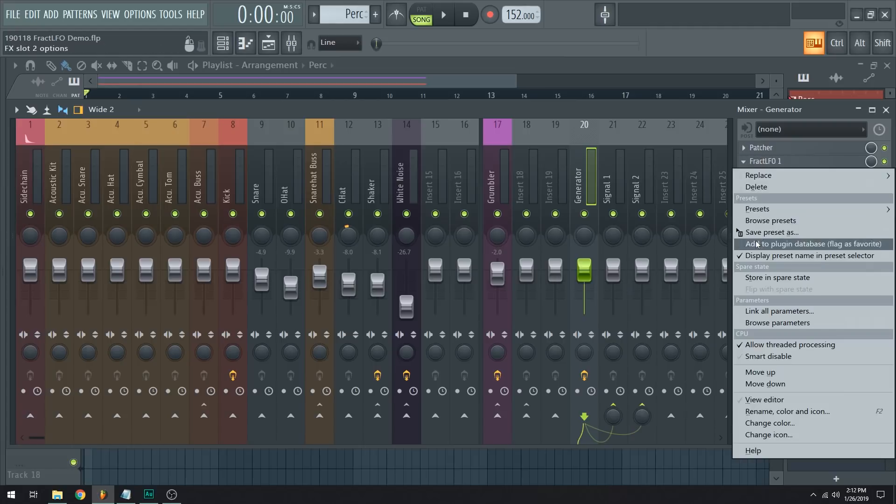
drag(759, 232, 615, 189)
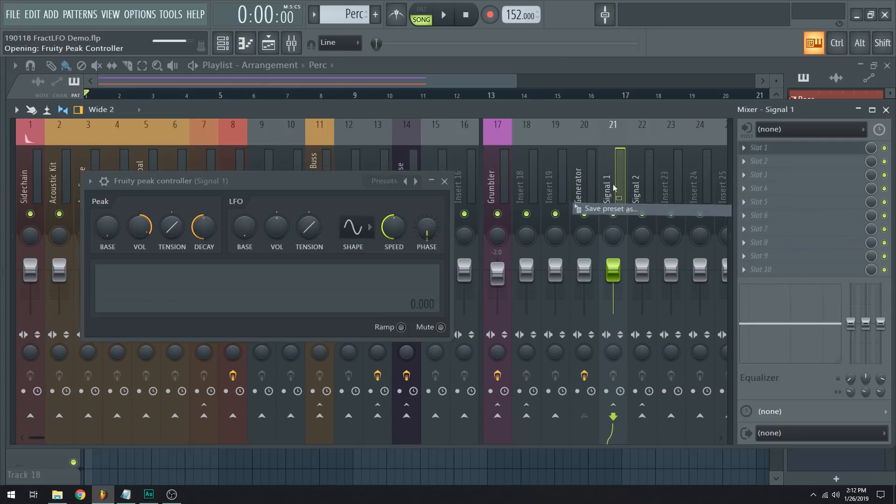
click(444, 181)
click(585, 182)
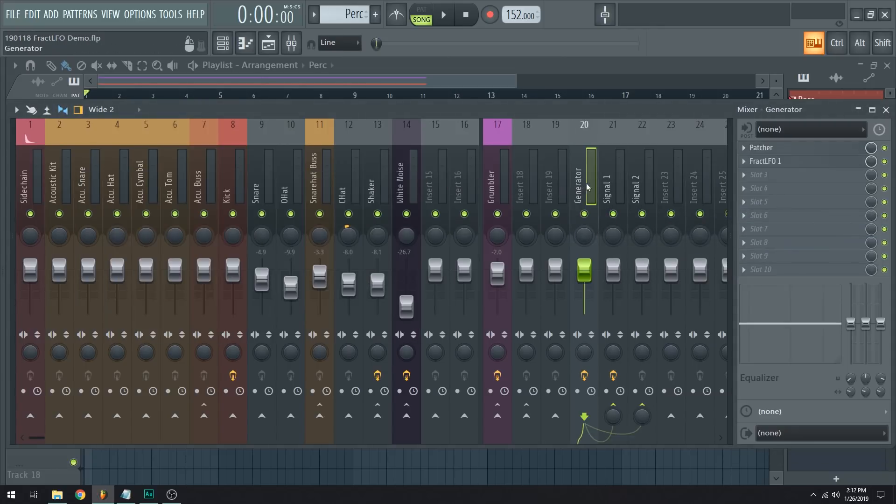
click(744, 161)
drag(758, 232, 643, 188)
click(499, 236)
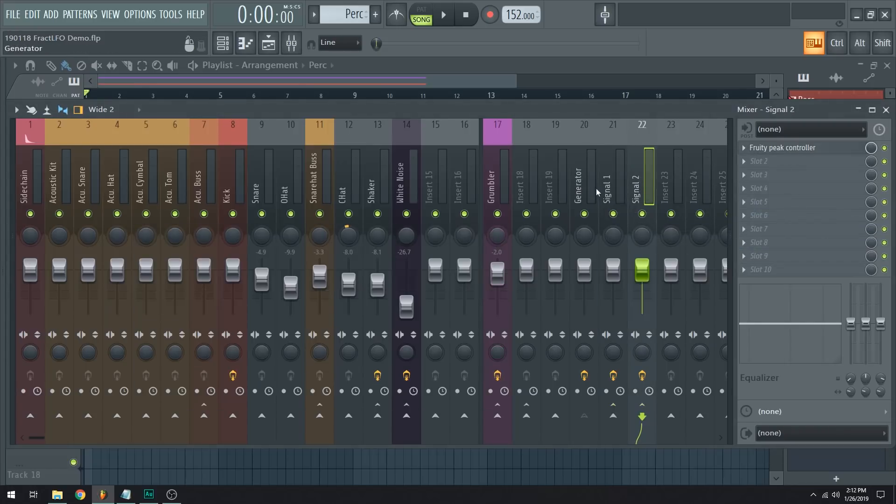
Review the Generator track's Patcher map and the peak controllers on the Signal 1 and Signal 2 tracks
click(581, 424)
click(761, 147)
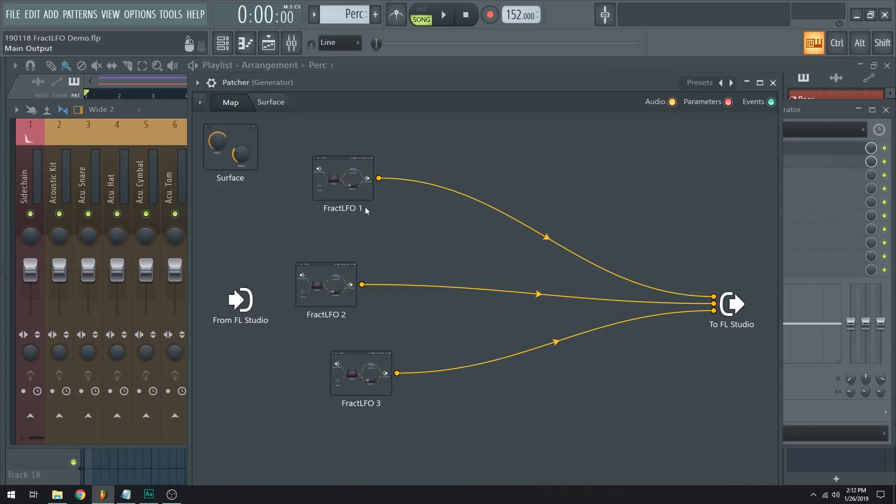
click(773, 82)
click(615, 183)
click(640, 186)
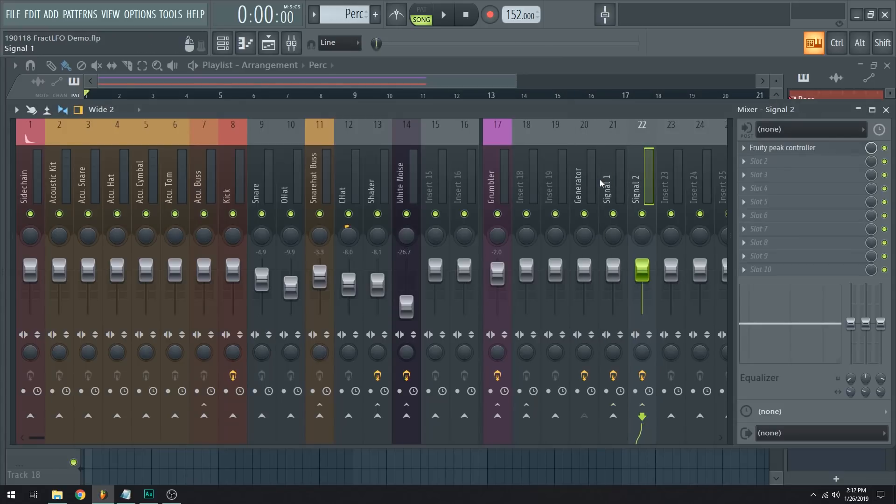
click(612, 180)
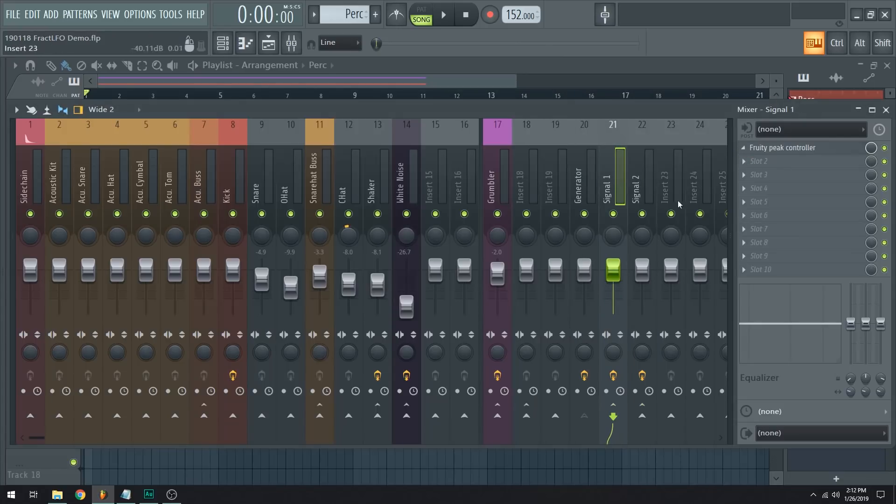
Reopen the Generator track's Patcher and move FractLFO 3 slightly lower in the map
click(576, 178)
click(772, 149)
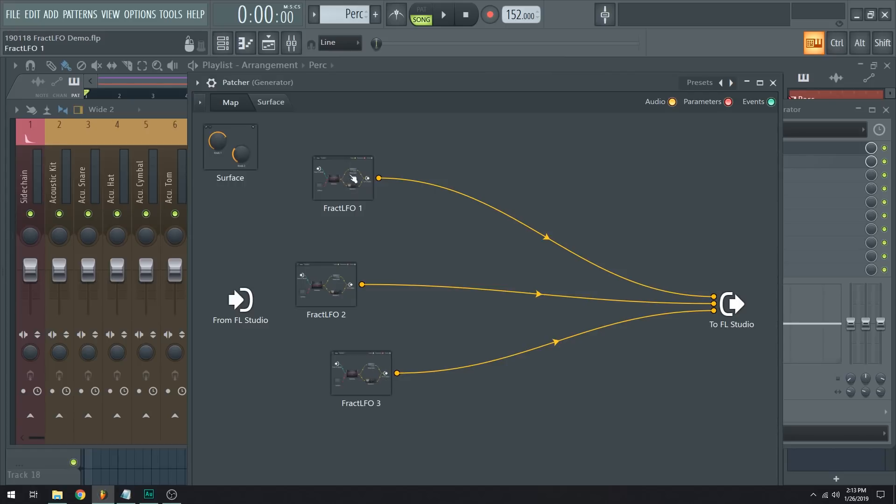
drag(361, 374, 356, 384)
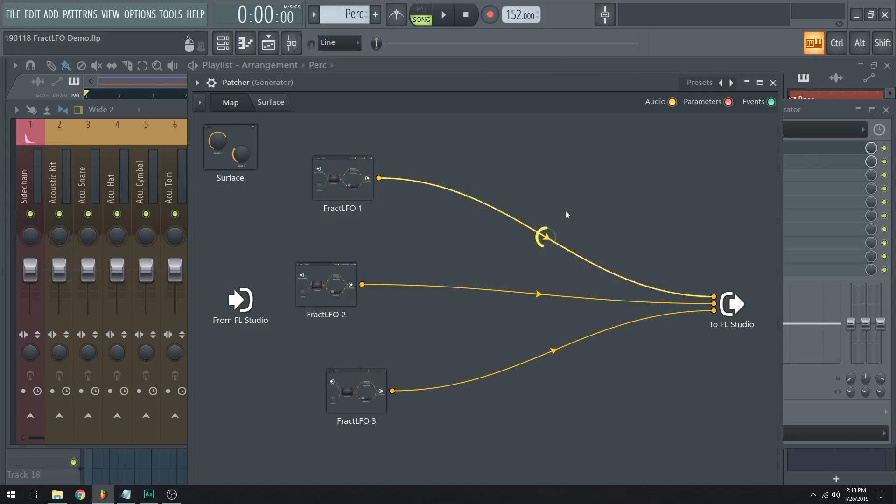
Rename the Fruity peak controllers on the Signal 1 and Signal 2 tracks as FractLFO 2 and FractLFO 3
click(773, 83)
click(612, 178)
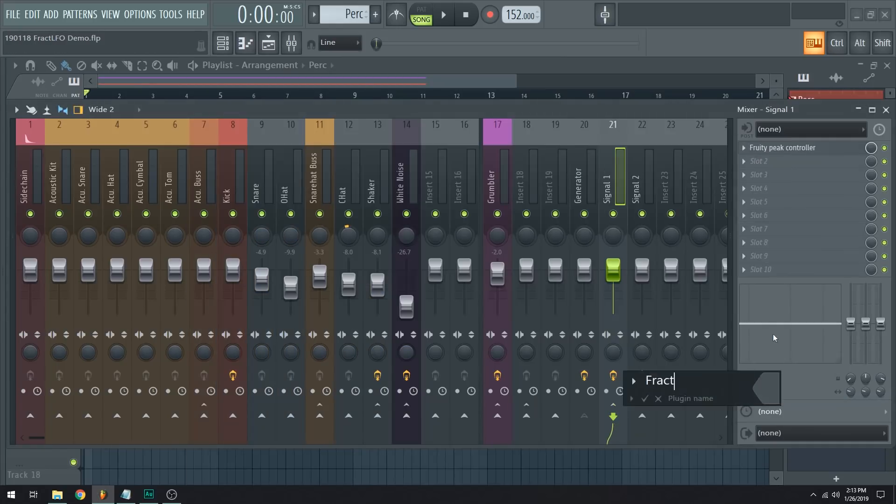
key(Return)
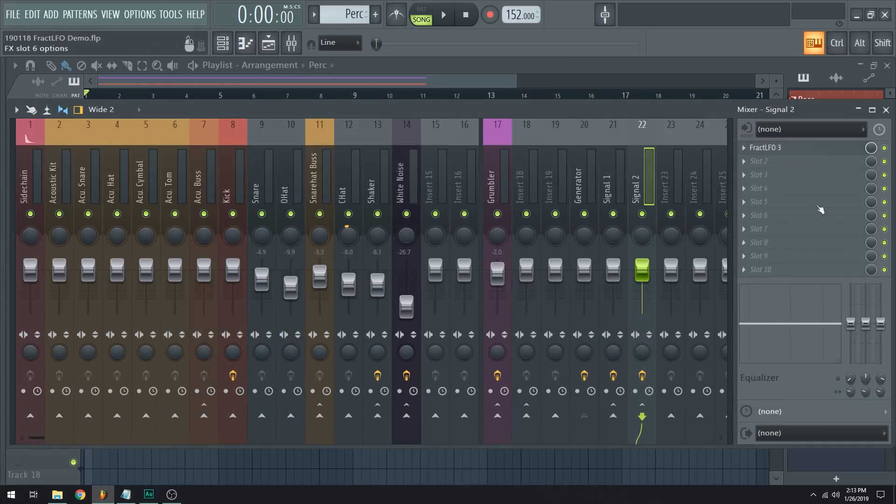
Adjust the FractLFO 2 and FractLFO 3 controls in the Generator's Patcher, giving FractLFO 3 lower Base and Amt and higher Speed
click(508, 330)
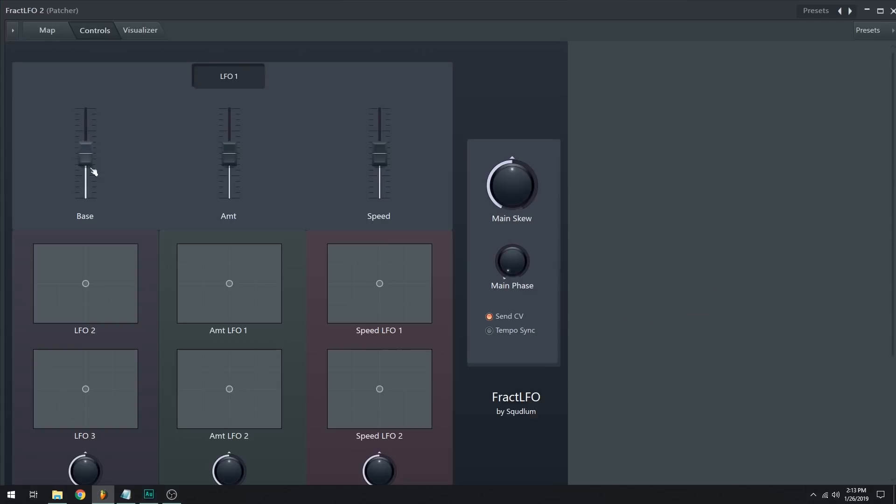
scroll(582, 330, down, 3)
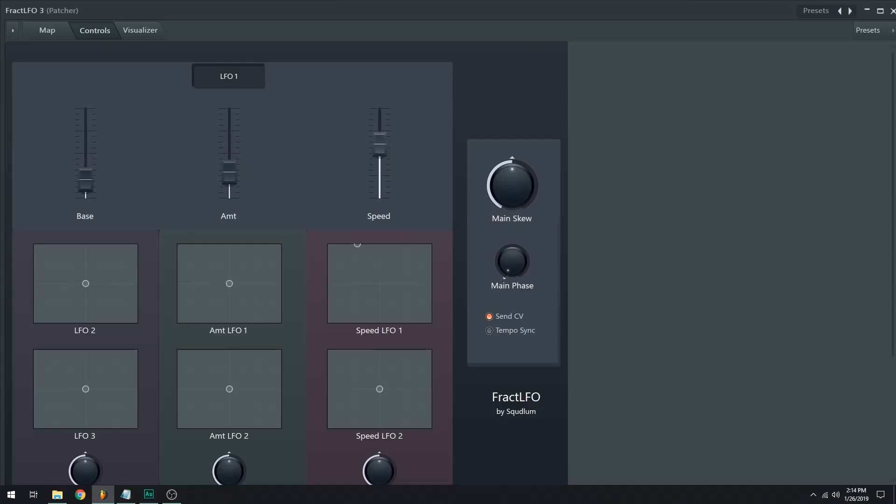
scroll(401, 393, down, 2)
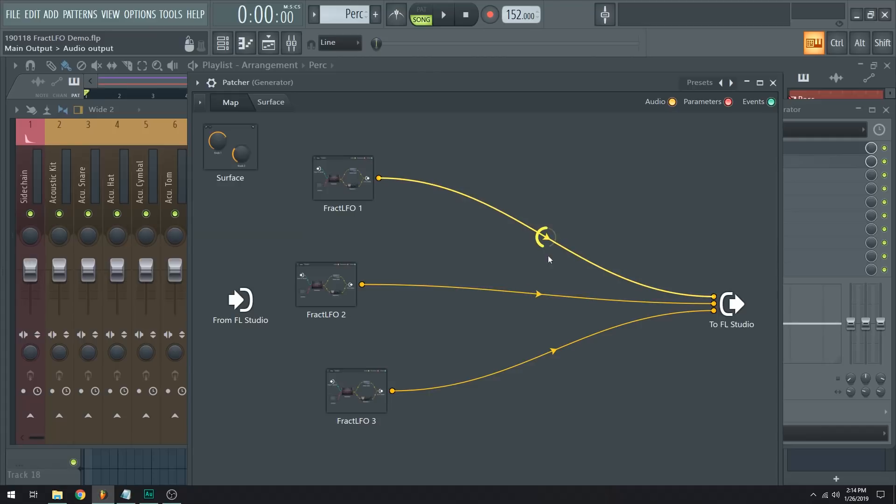
click(773, 82)
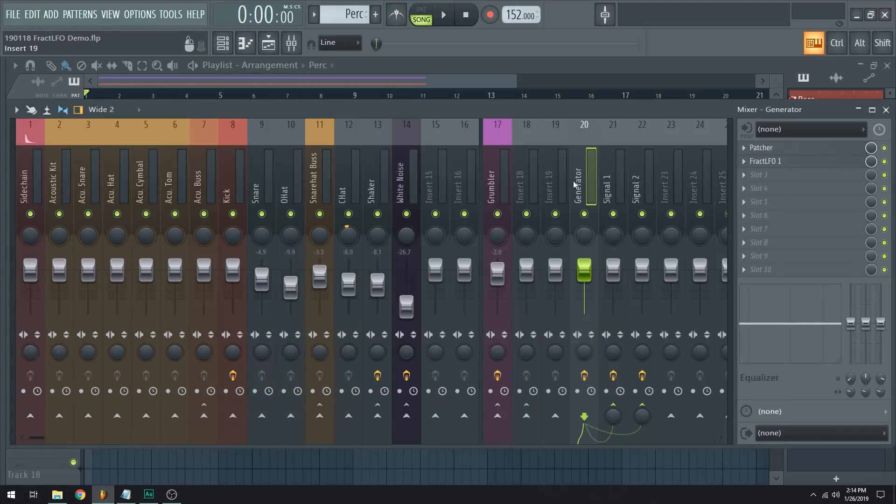
click(613, 178)
click(640, 180)
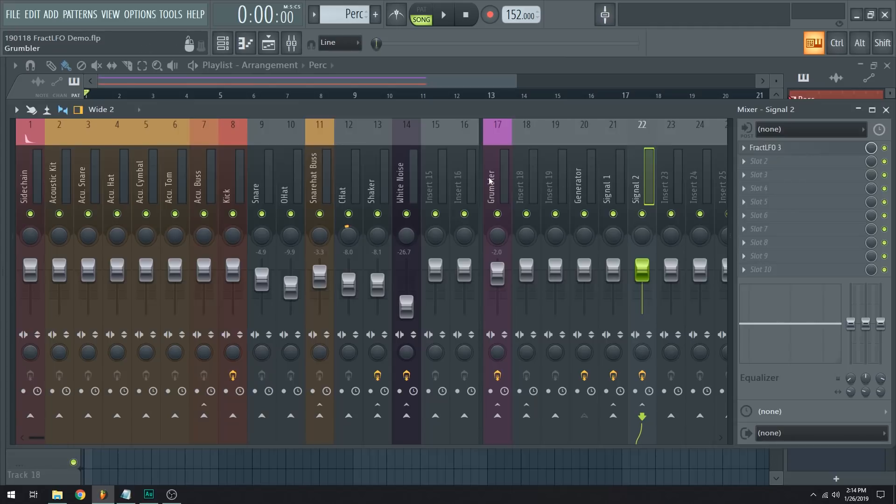
Add Fruity Fast LP to the first effect slot of Insert 18 and raise its resonance to about a third
click(527, 182)
click(747, 149)
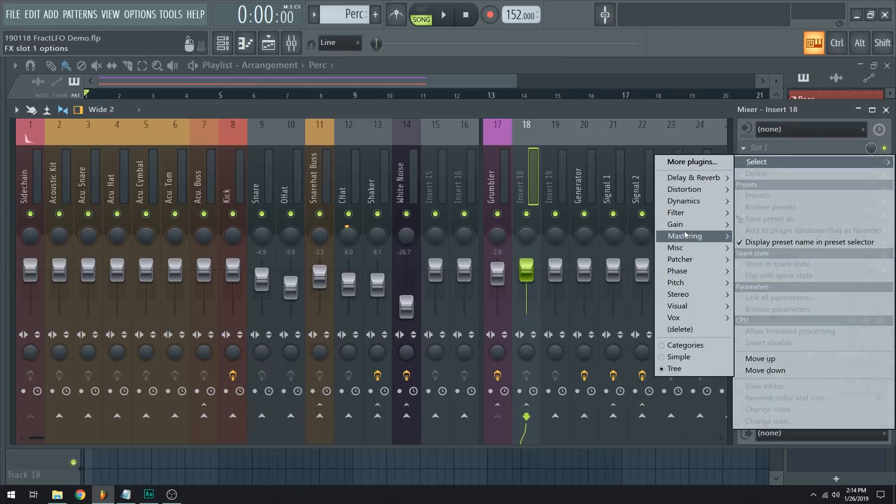
mouse_move(677, 212)
click(620, 212)
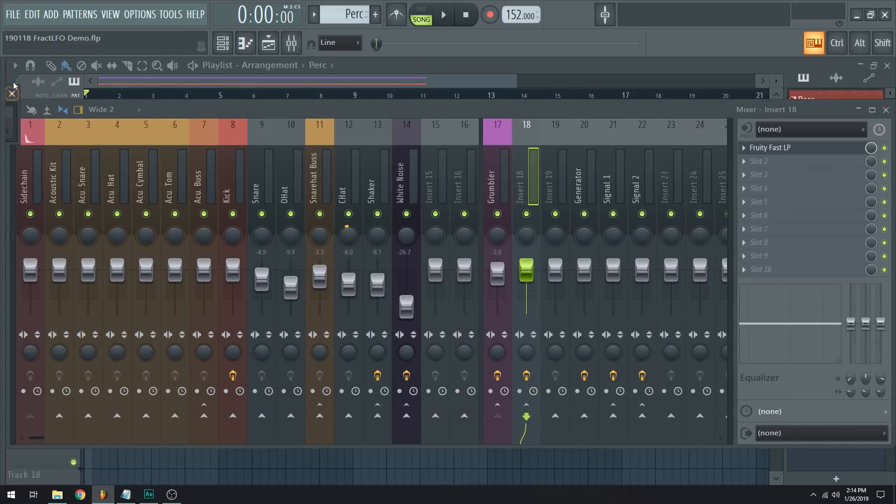
drag(11, 84, 481, 137)
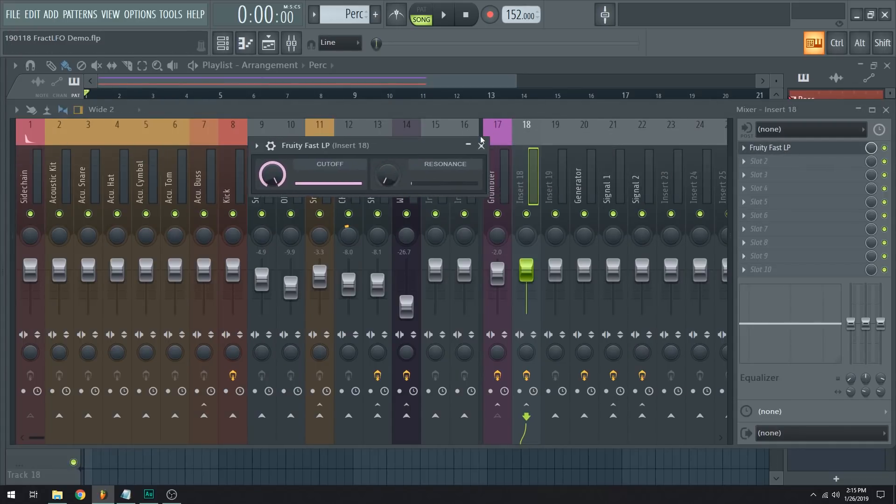
drag(387, 175, 387, 161)
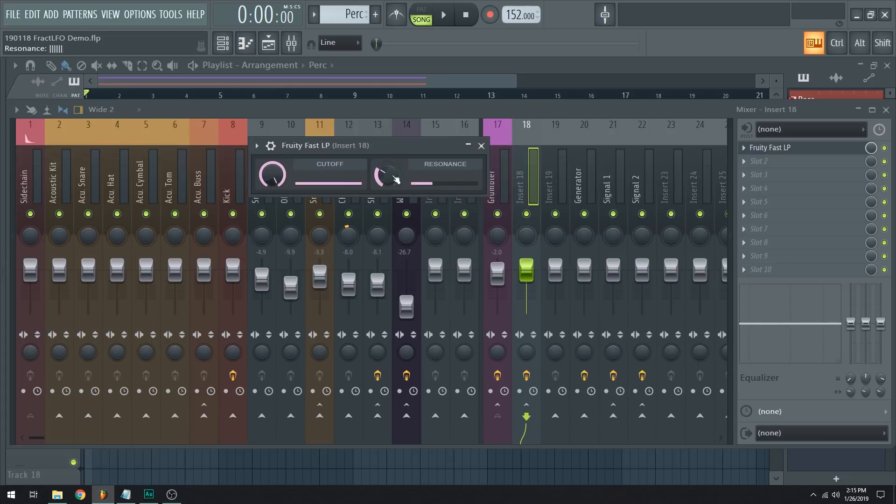
Link the Fruity Fast LP cutoff to FractLFO 1 - Peak and play the song to audition the modulation
right_click(275, 178)
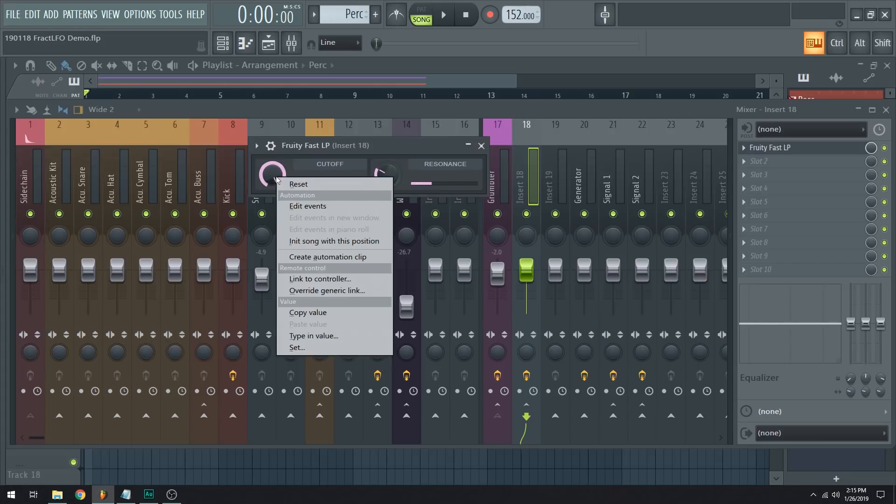
click(311, 279)
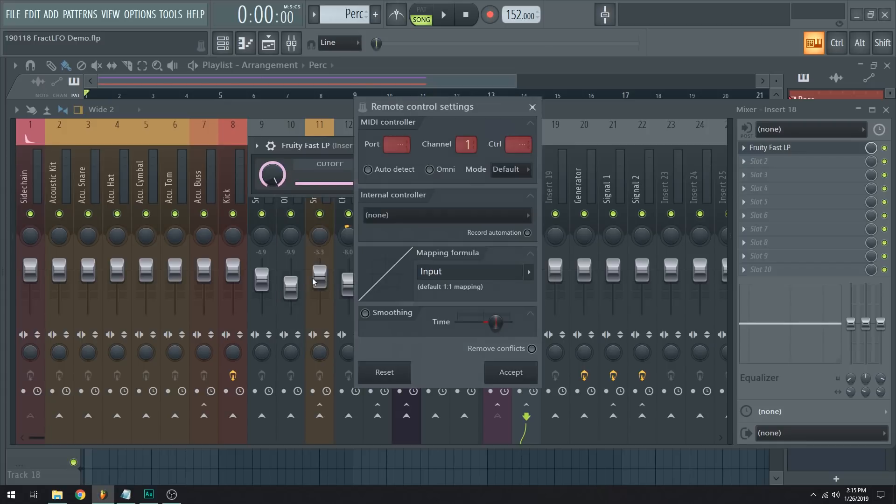
click(398, 216)
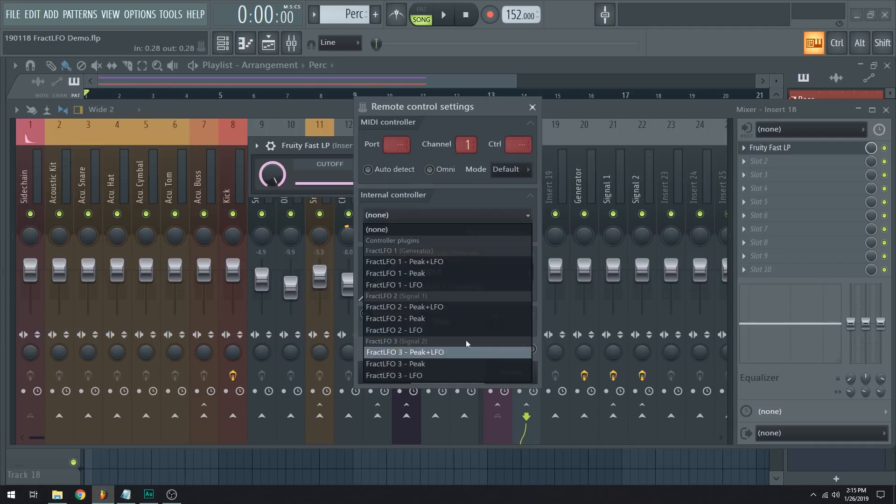
click(404, 276)
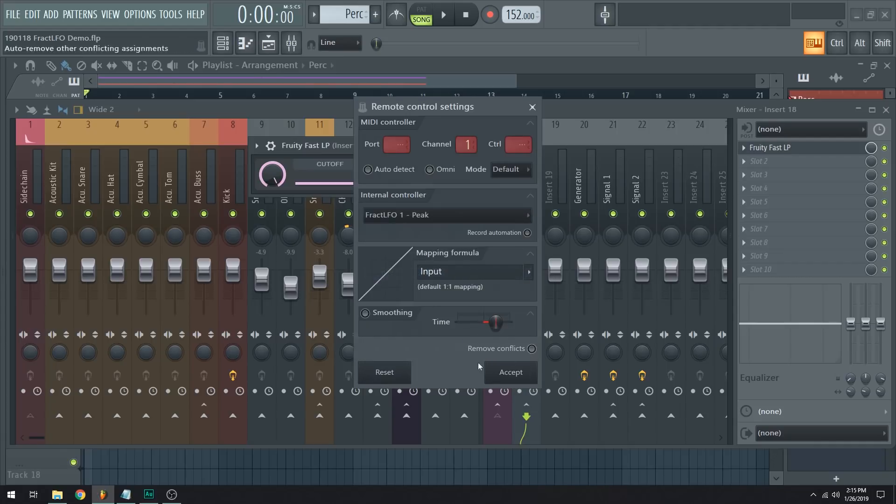
click(511, 372)
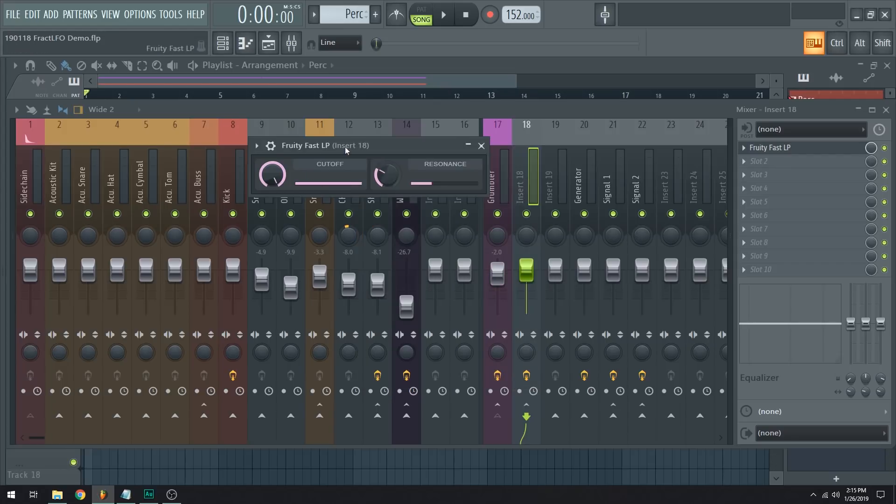
mouse_move(345, 147)
mouse_down()
mouse_move(335, 163)
mouse_move(282, 158)
mouse_move(356, 151)
mouse_up()
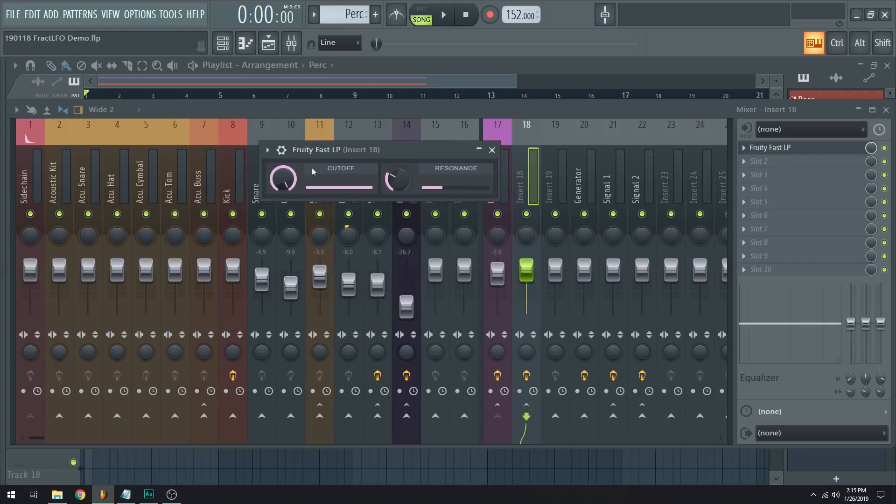
key(space)
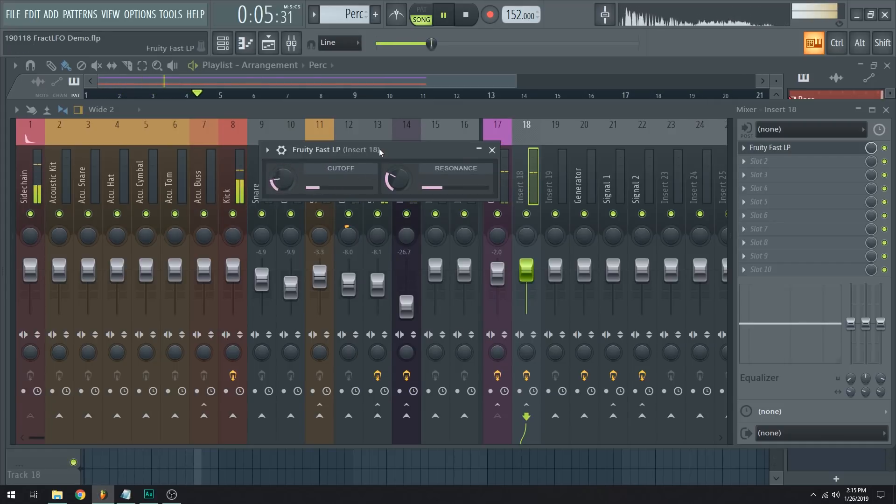
key(space)
Relink the Fruity Fast LP cutoff to FractLFO 2 - Peak and audition it with song playback
right_click(286, 183)
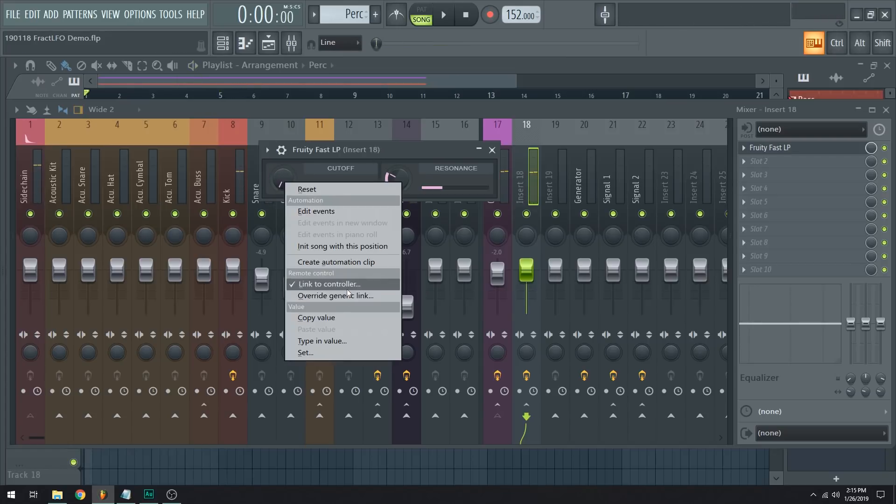
click(348, 289)
click(456, 226)
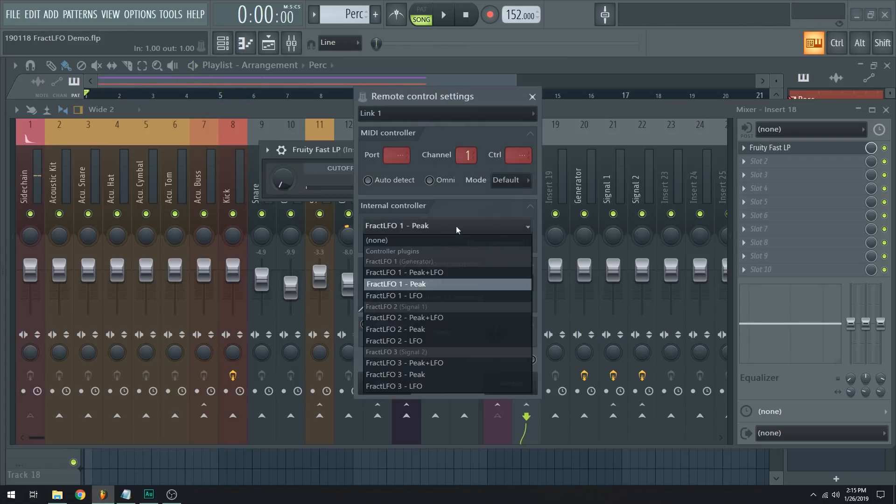
click(420, 329)
click(506, 382)
key(space)
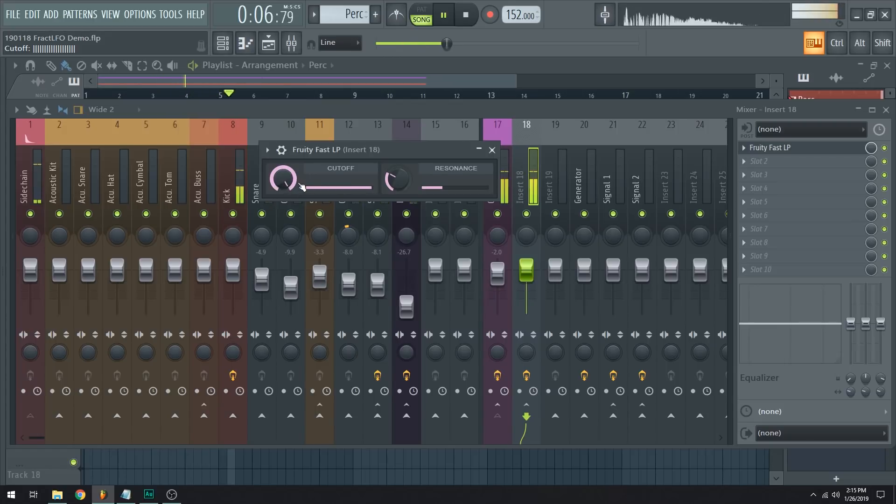
key(space)
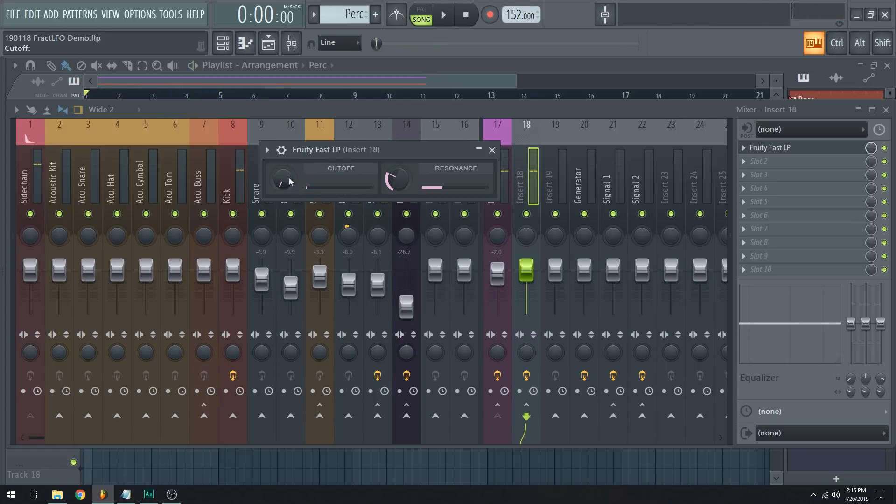
Relink the Fruity Fast LP cutoff to FractLFO 3 - Peak, audition it with song playback, and close the filter
right_click(289, 180)
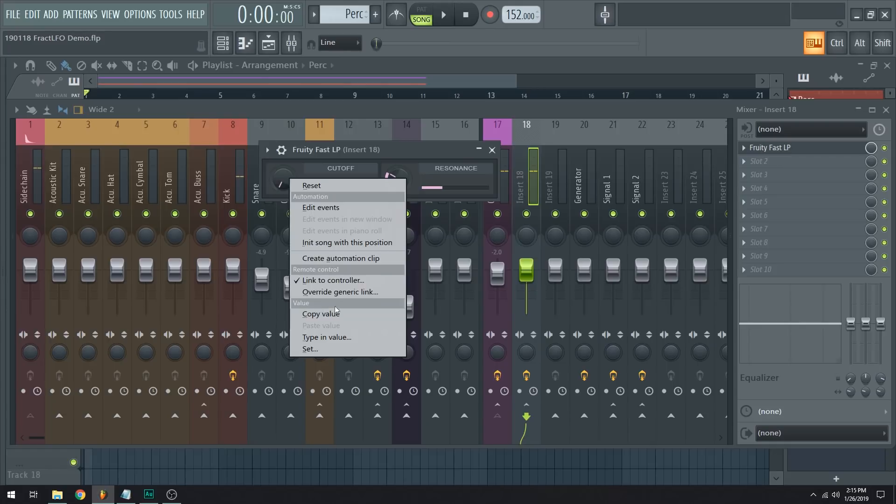
click(333, 280)
click(416, 225)
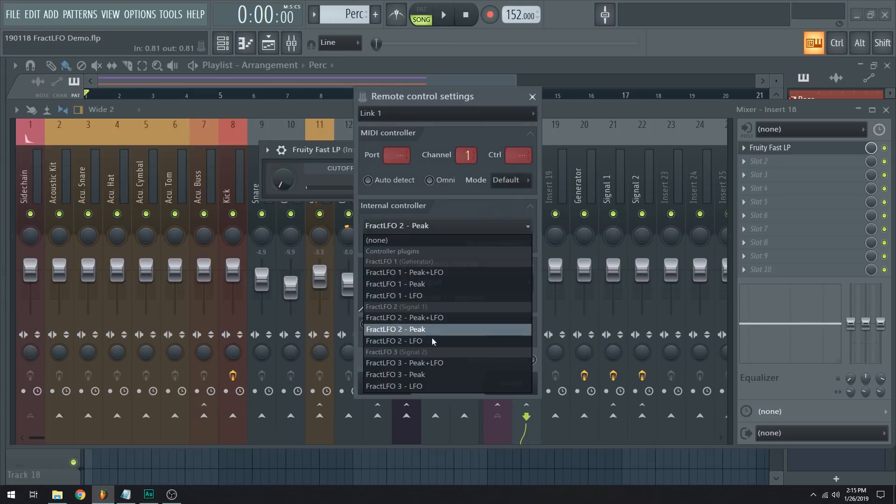
click(416, 372)
click(506, 387)
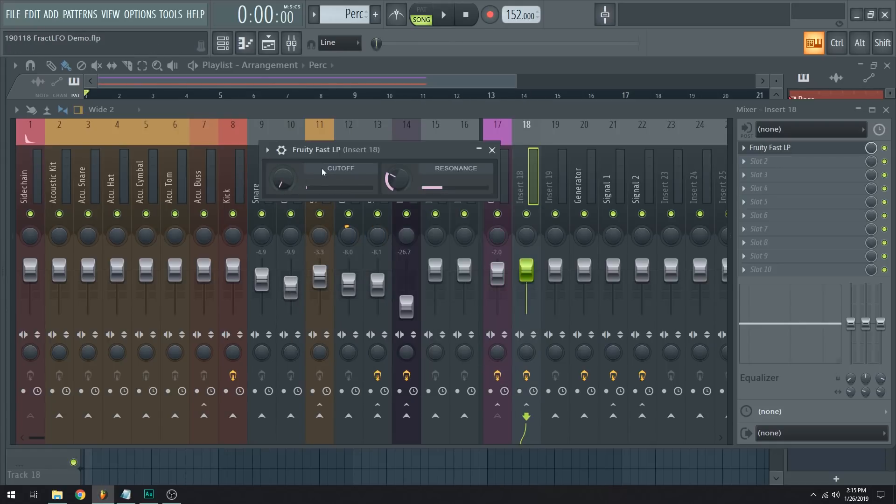
key(space)
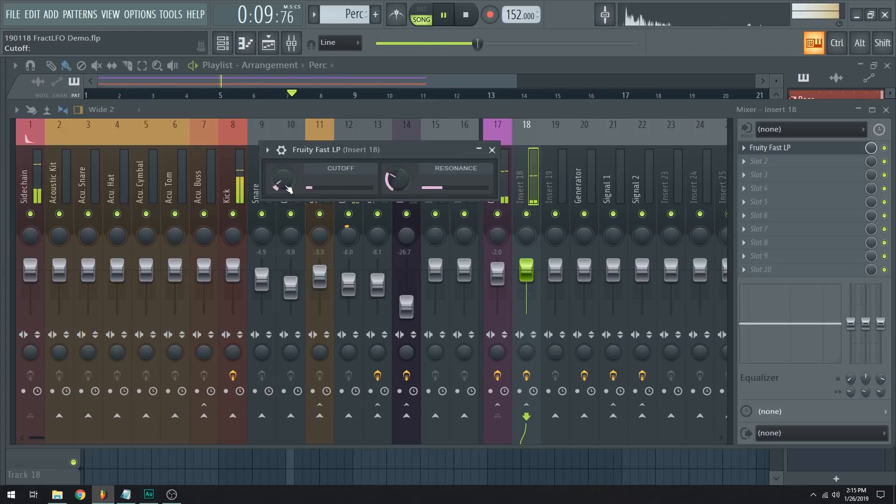
key(space)
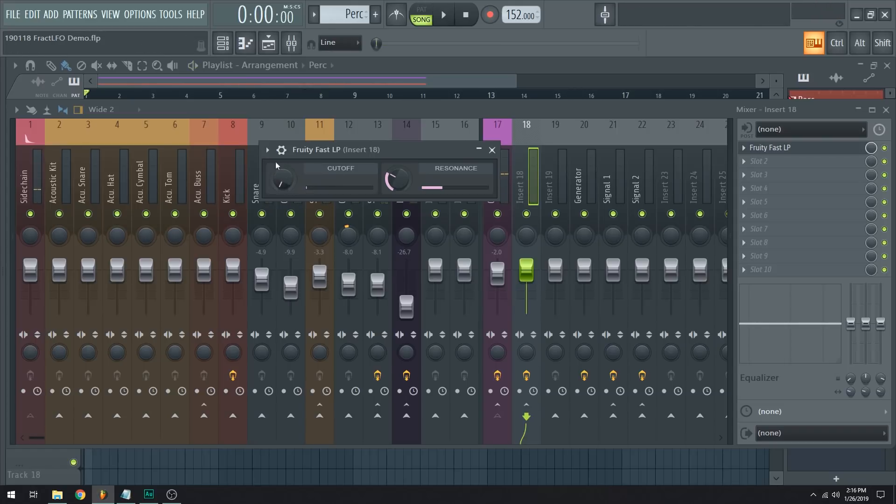
click(492, 150)
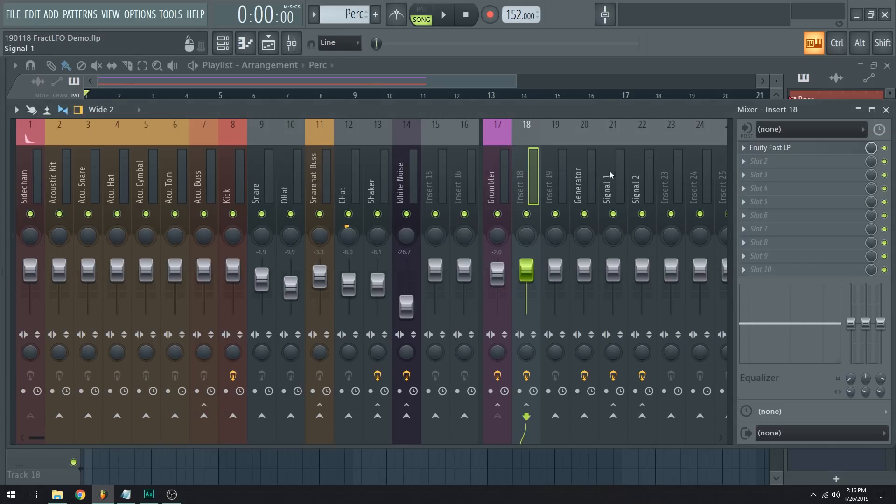
Review the effect slots and routing of the Generator, Signal 1, Signal 2 and Grumbler mixer tracks
drag(579, 187, 633, 186)
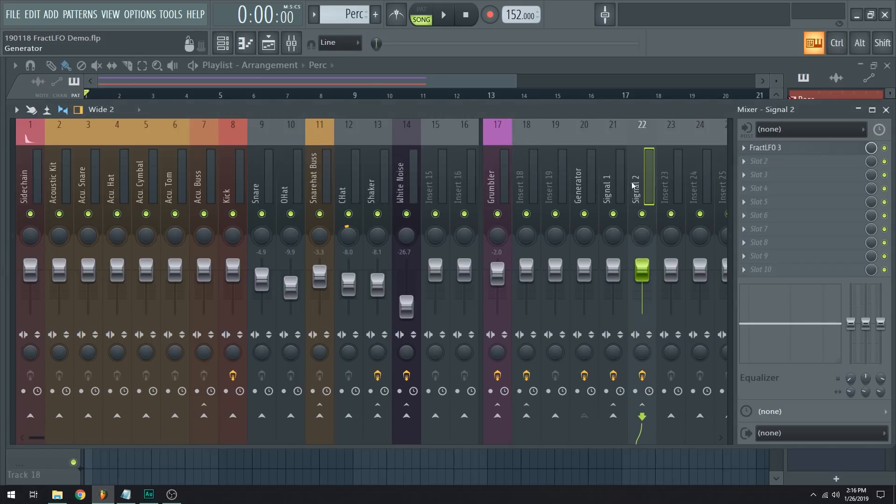
click(610, 185)
click(589, 185)
click(613, 180)
click(635, 171)
click(582, 176)
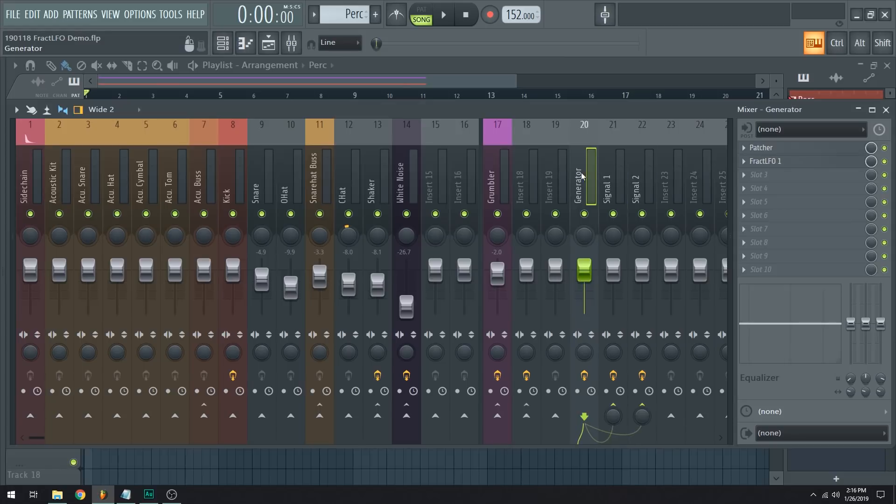
mouse_move(582, 177)
mouse_down()
mouse_move(629, 170)
mouse_move(568, 172)
mouse_up()
click(486, 176)
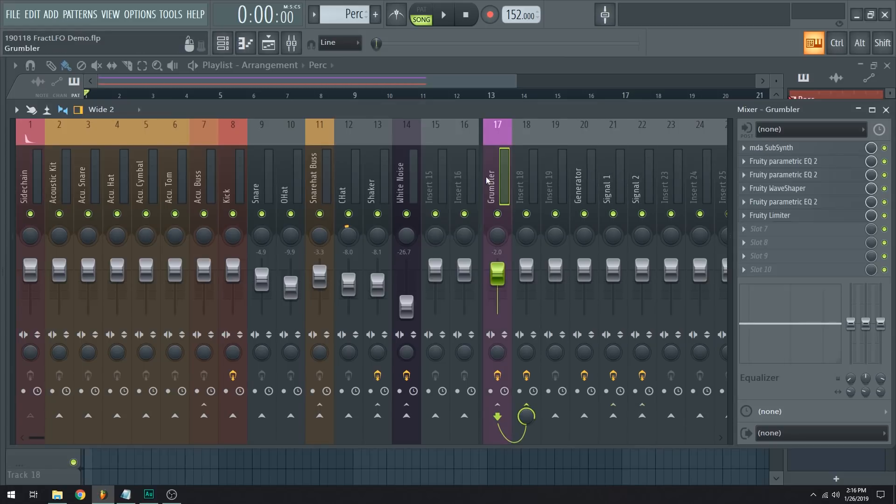
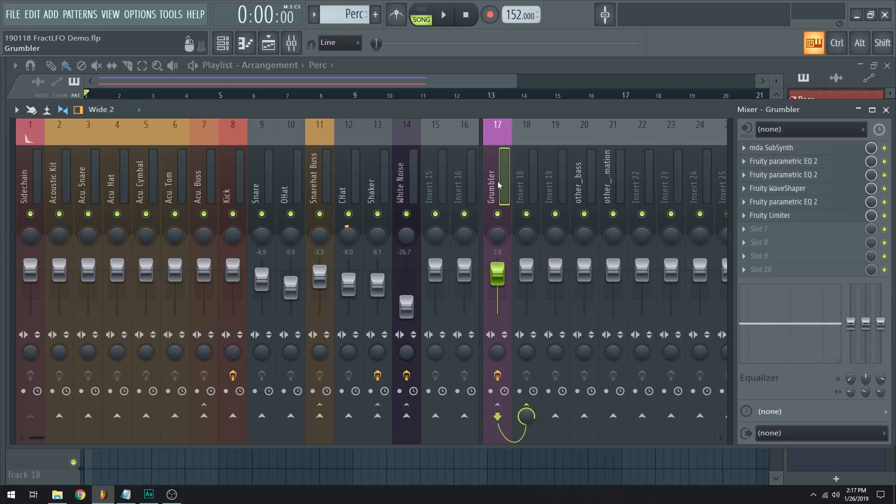
Examine the effect slots and routing of the Insert 18, Grumbler, other_bass and other_automation mixer tracks
click(521, 178)
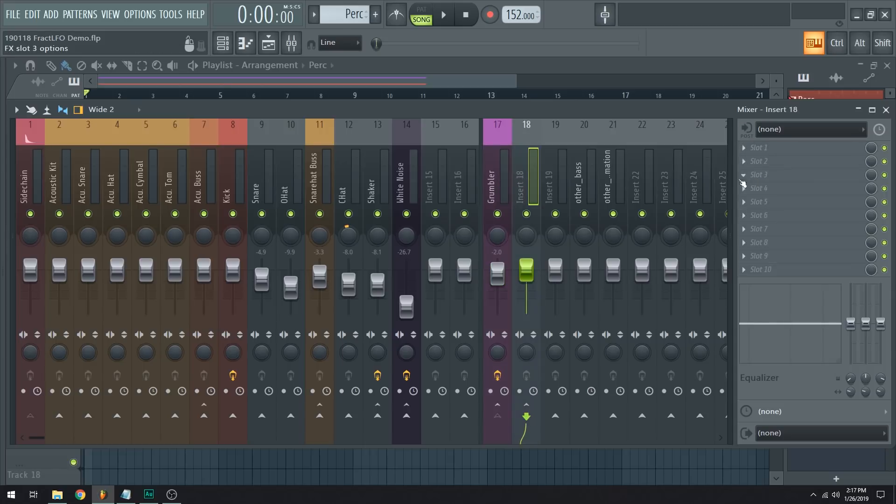
click(497, 176)
click(525, 176)
click(579, 174)
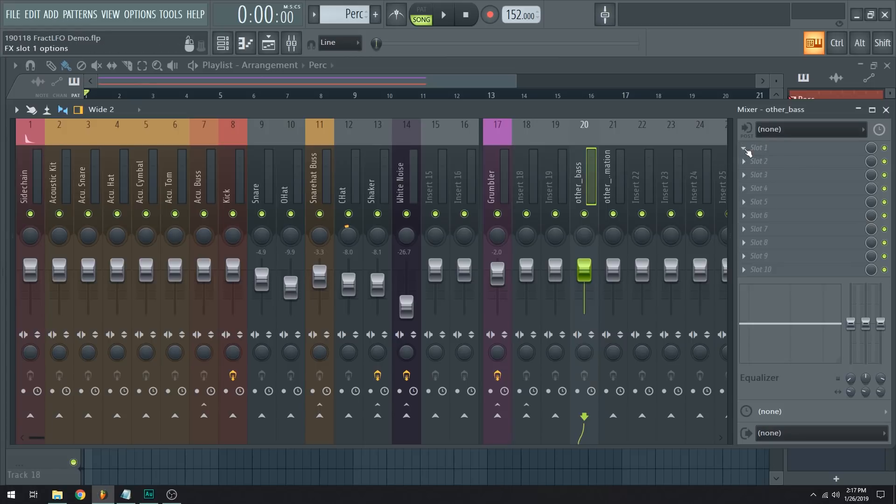
click(612, 171)
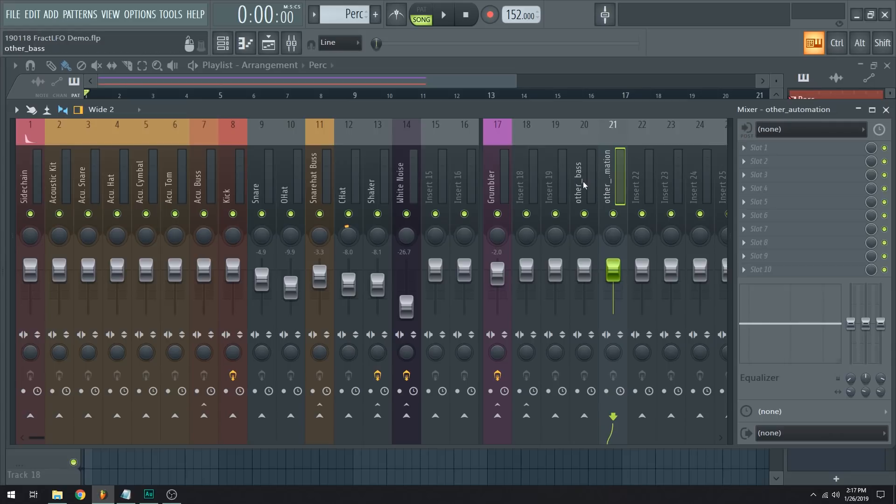
Load Patcher into the first effect slot of the Insert 18 mixer track
click(499, 196)
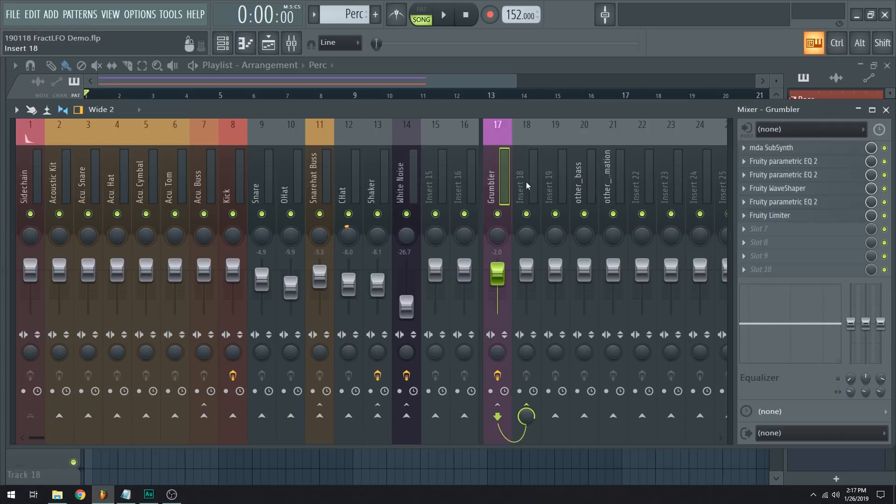
click(525, 181)
click(747, 148)
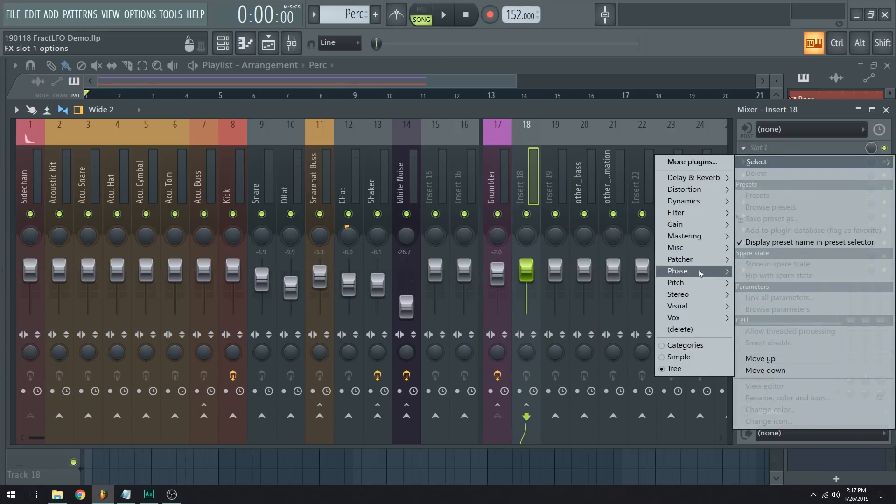
mouse_move(680, 259)
click(616, 285)
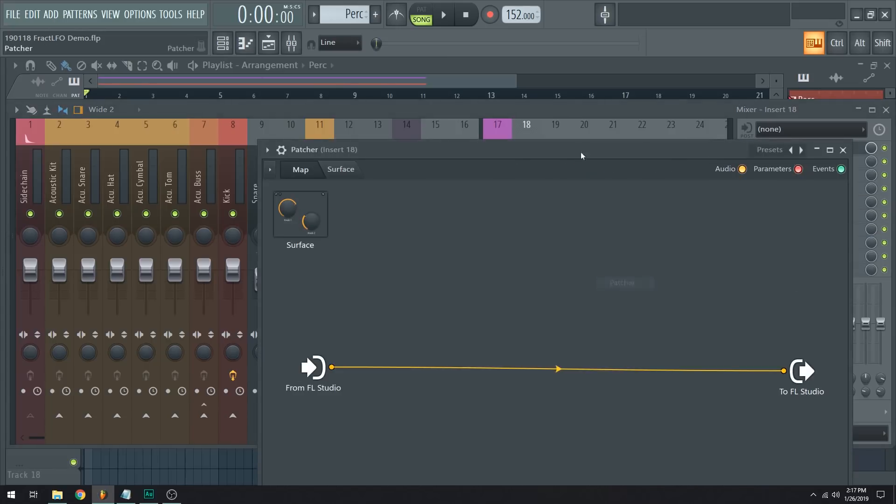
Load the fractlfo v6 preset in Patcher and maximize its window
drag(644, 153, 450, 109)
click(598, 107)
mouse_move(623, 118)
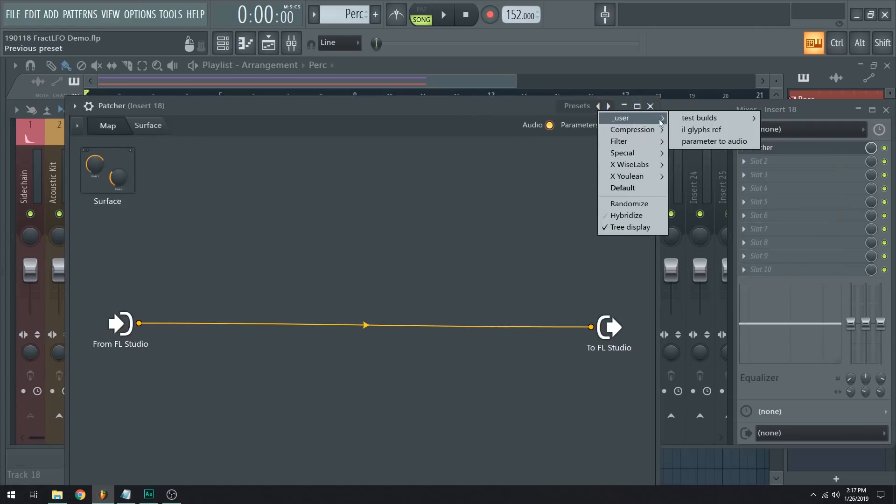
mouse_move(705, 119)
click(805, 178)
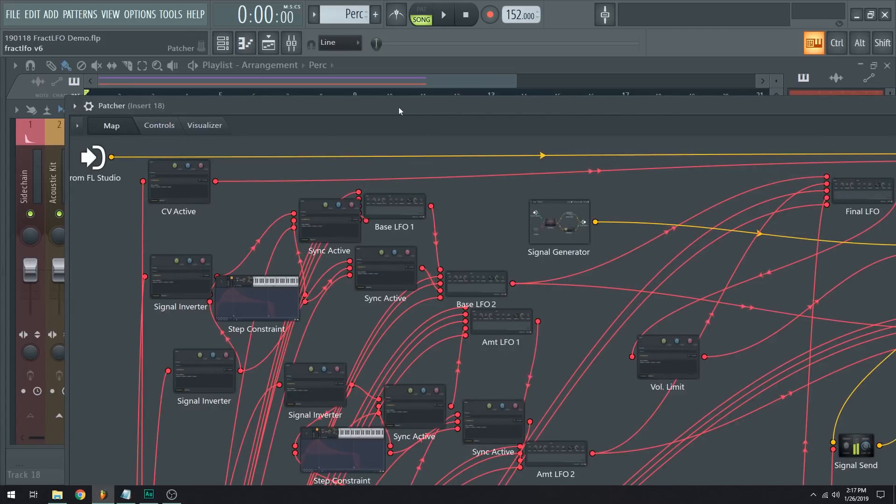
drag(398, 108, 255, 96)
drag(764, 97, 586, 103)
click(751, 101)
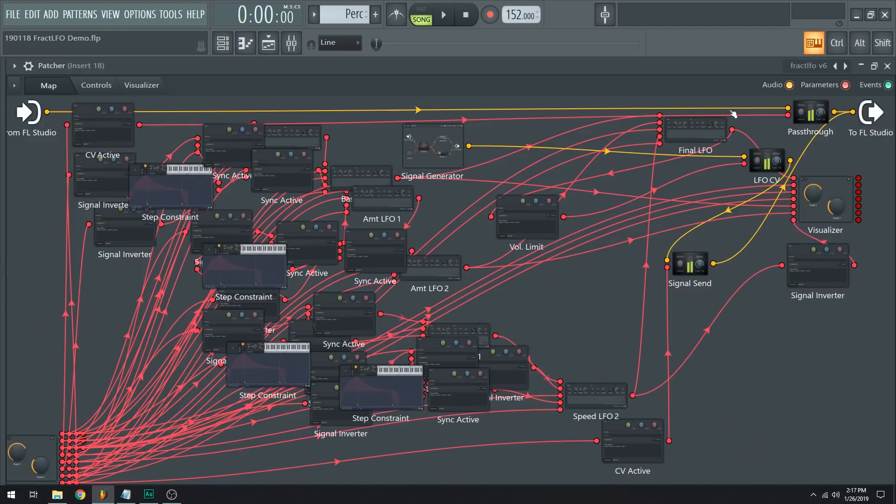
Lower LFO 1's Base, raise its Amt and Speed, enable Tempo Sync, and audition with song playback
click(97, 85)
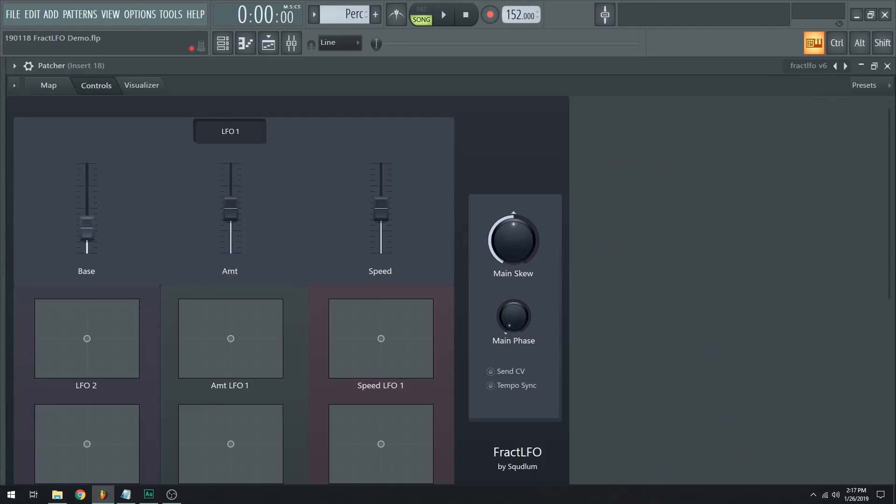
drag(231, 213, 231, 181)
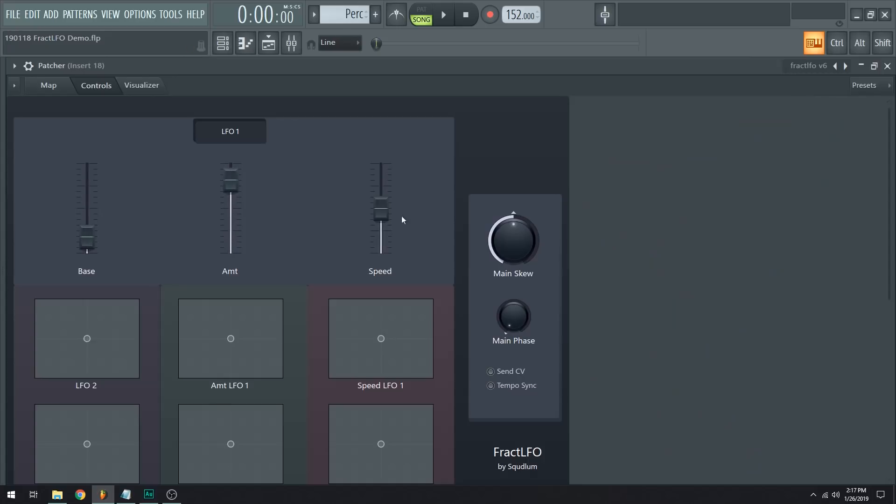
drag(380, 212, 381, 186)
click(491, 385)
key(space)
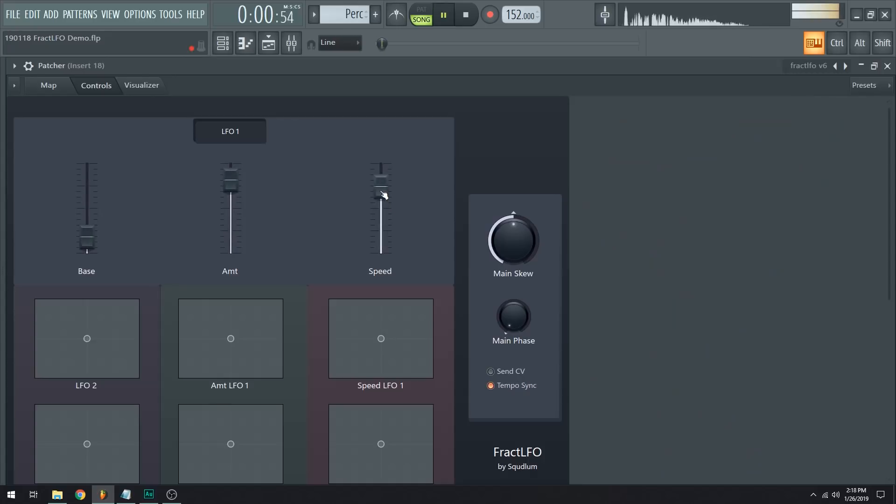
click(49, 85)
key(space)
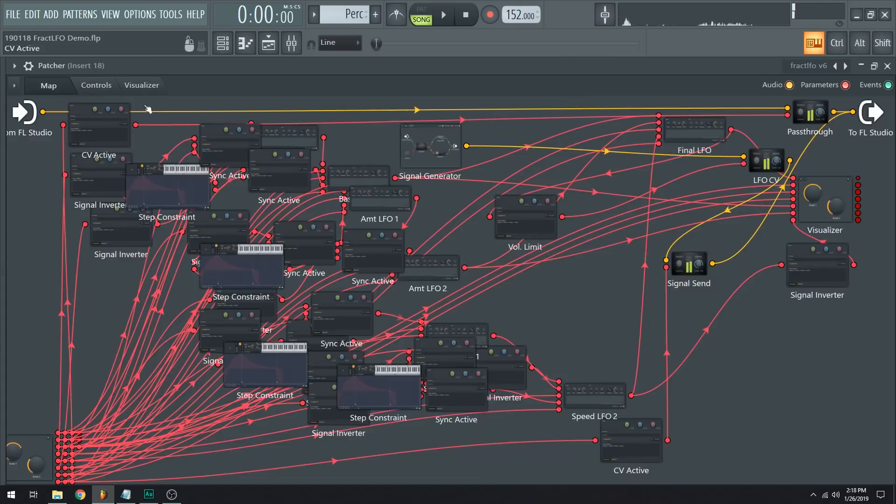
Move the Passthrough node toward the patch's middle and insert Fruity Parametric EQ 2 between it and To FL Studio
drag(811, 114, 589, 115)
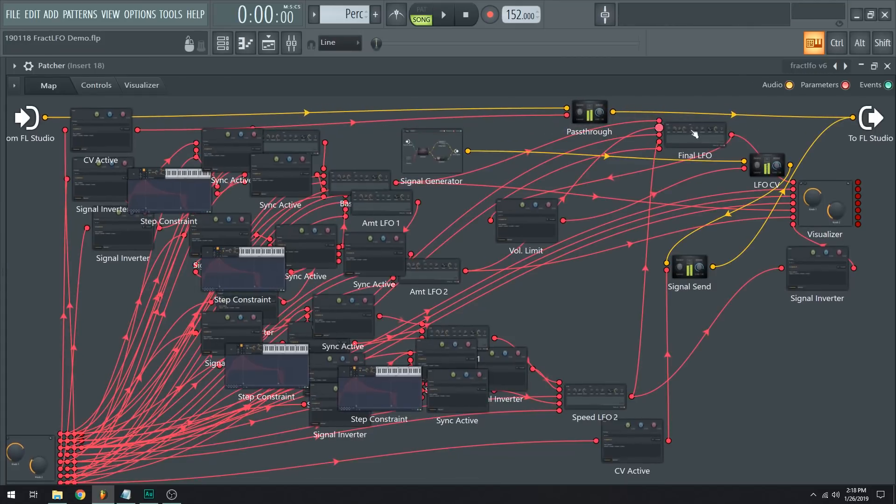
key(F8)
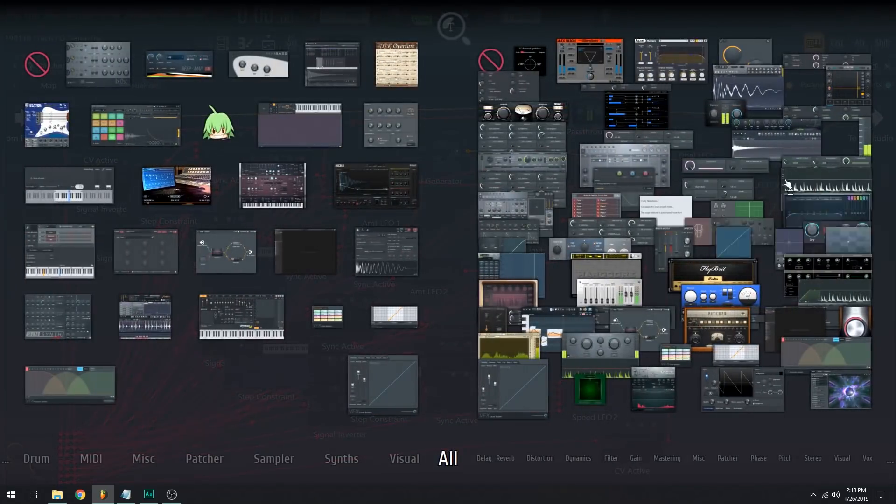
drag(839, 216, 736, 119)
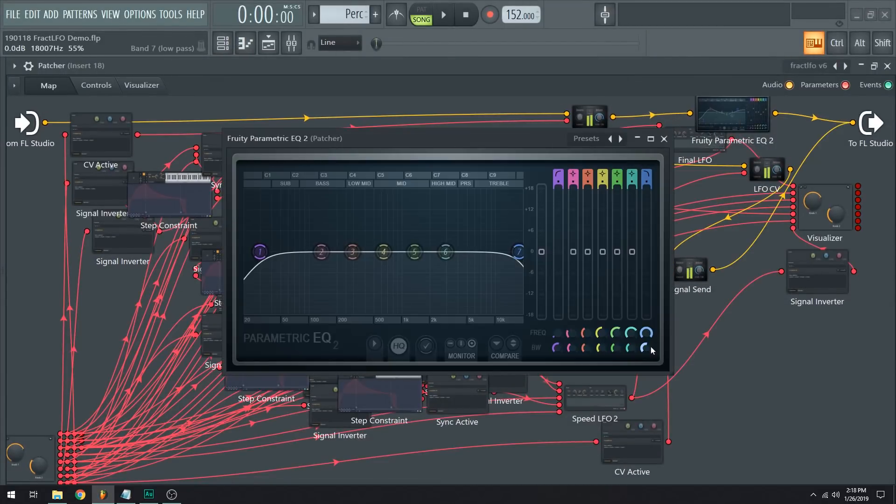
Adjust the EQ's band 7 bandwidth, activate its frequency as a parameter input driven by Final LFO, and move Final LFO below Passthrough
drag(646, 347, 646, 342)
right_click(647, 336)
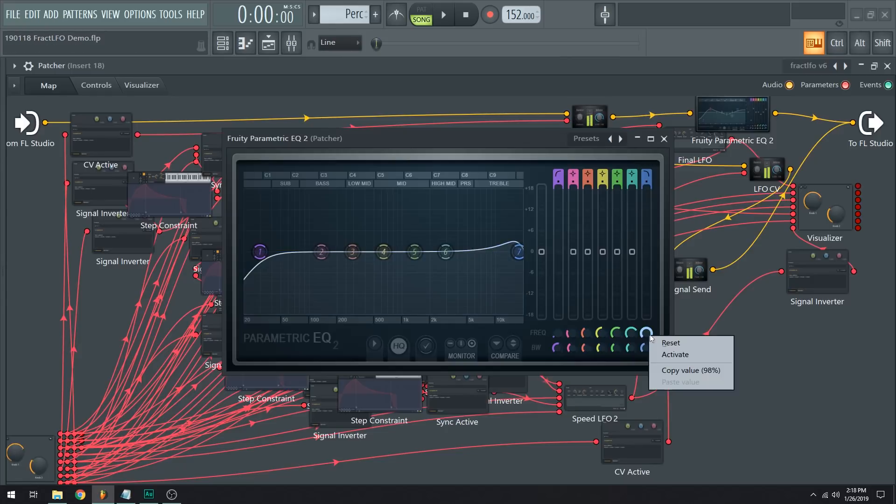
click(683, 358)
click(664, 139)
drag(697, 147, 597, 167)
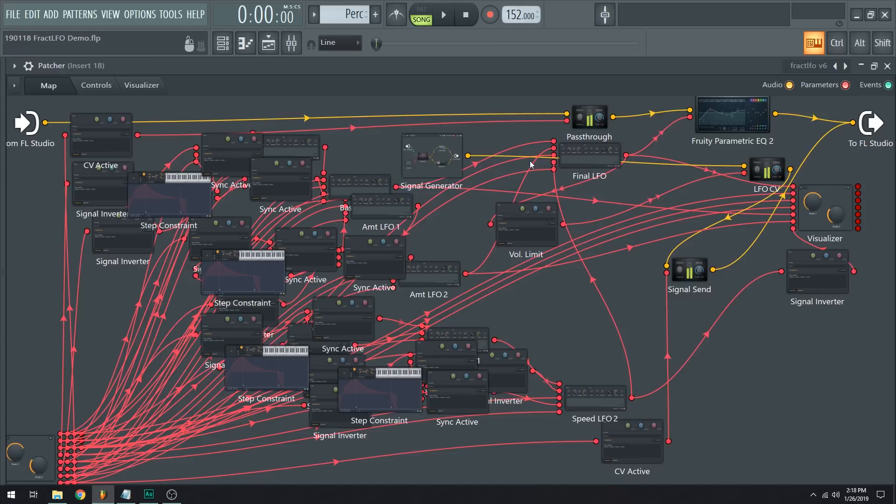
Audition the LFO-driven EQ with song playback while viewing the FractLFO controls
click(95, 85)
key(space)
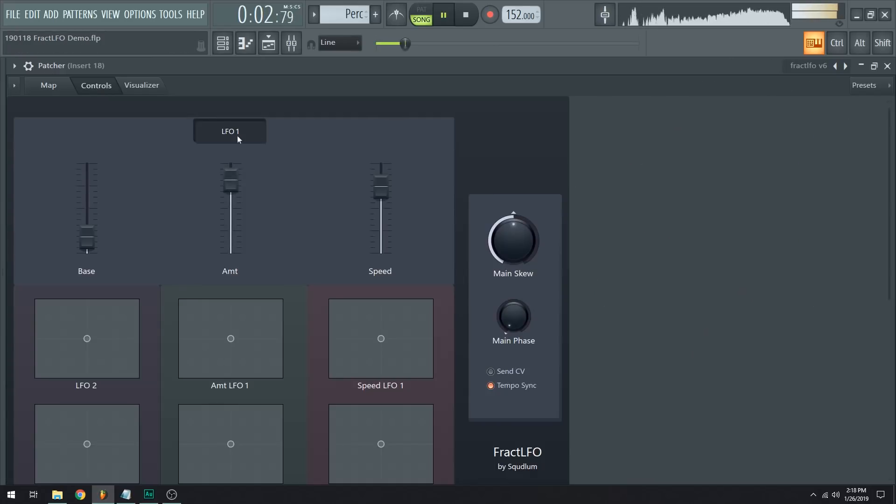
key(space)
Reposition the LFO CV node above Signal Send, check the Send CV option, and nudge the Passthrough node aside
click(49, 85)
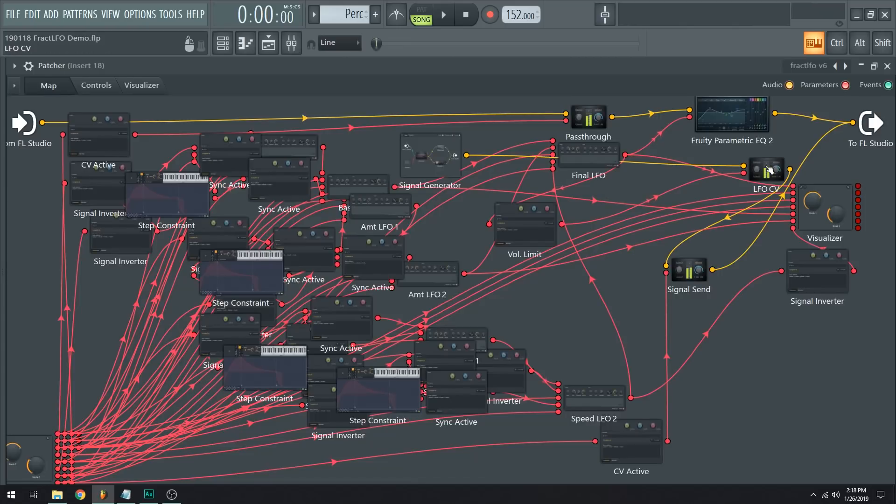
drag(769, 170, 695, 181)
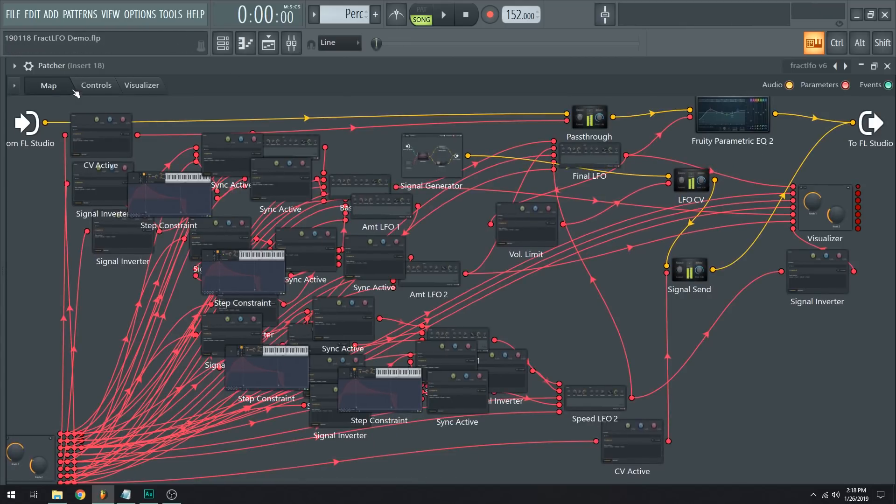
click(97, 86)
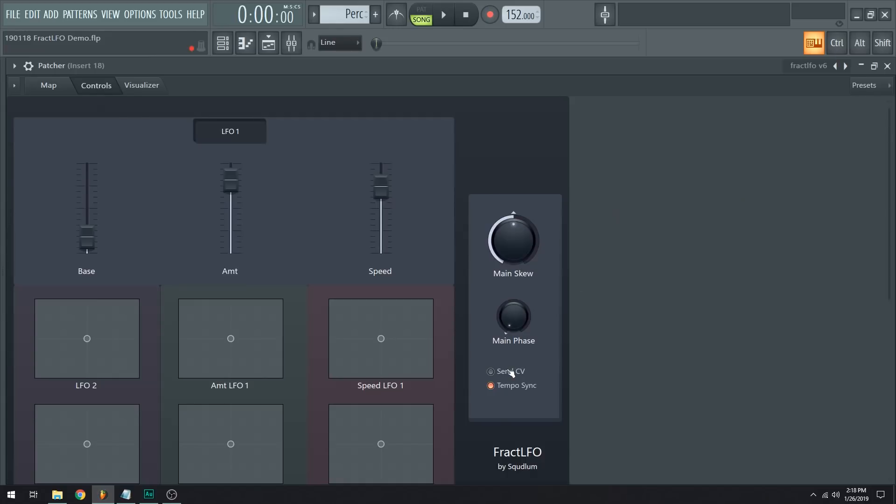
click(48, 86)
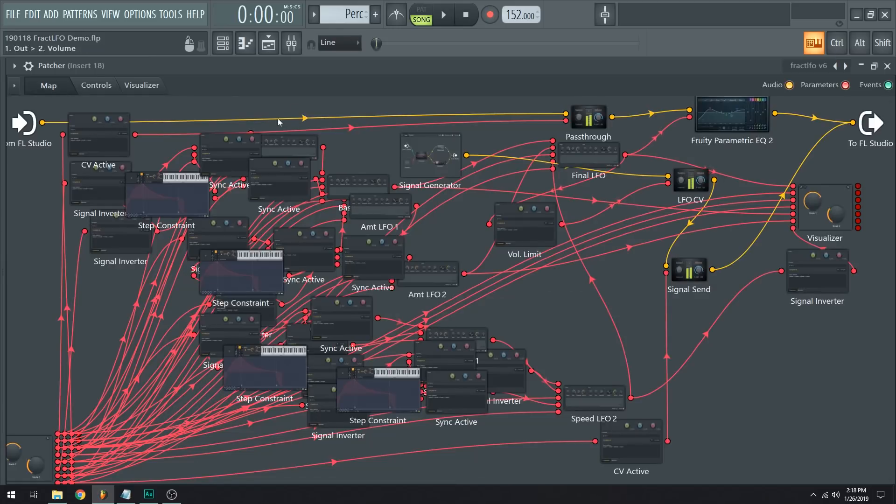
drag(585, 121, 569, 119)
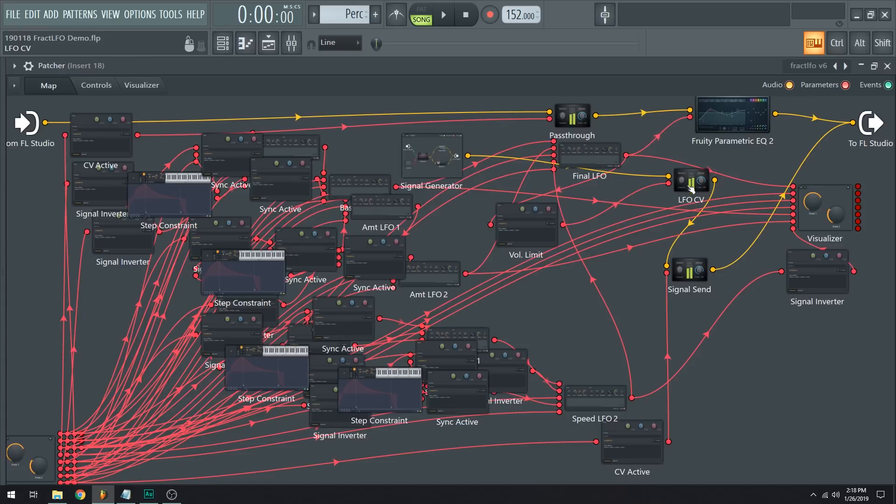
Inspect the Passthrough and Signal Send volume settings and the LFO CV connection, and close Patcher
double_click(576, 121)
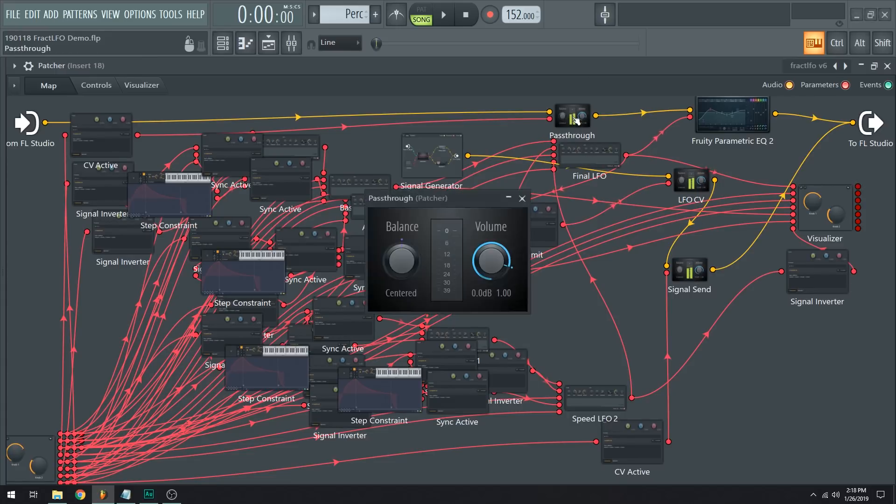
click(522, 199)
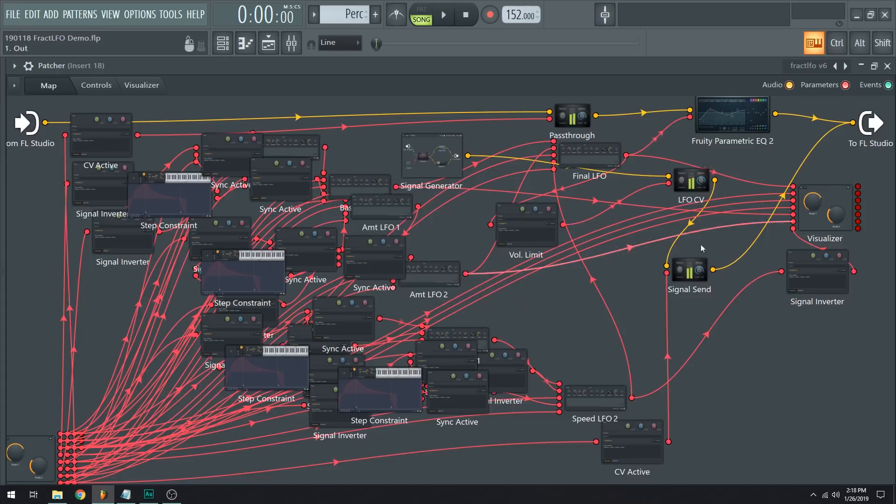
double_click(692, 274)
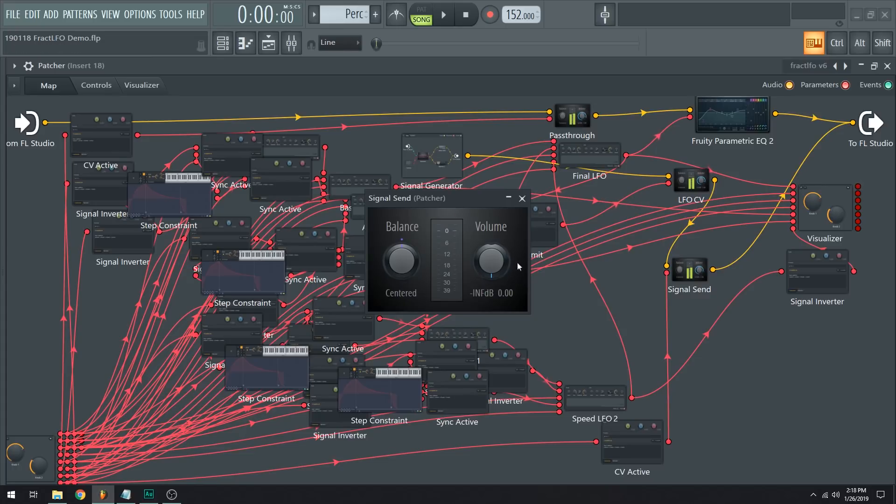
click(522, 199)
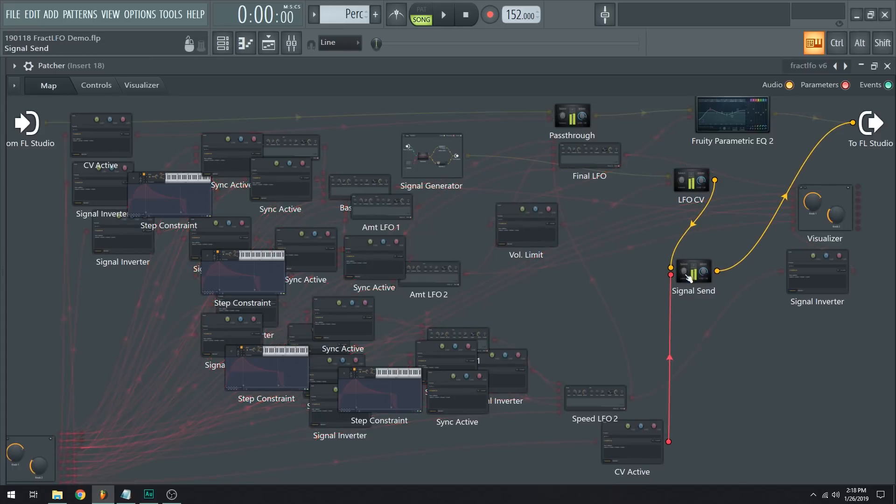
drag(692, 273, 686, 272)
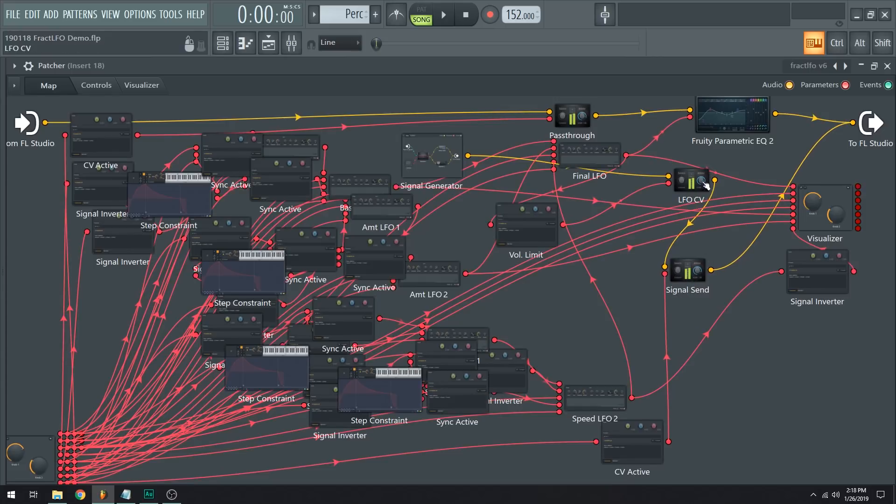
drag(706, 186, 701, 185)
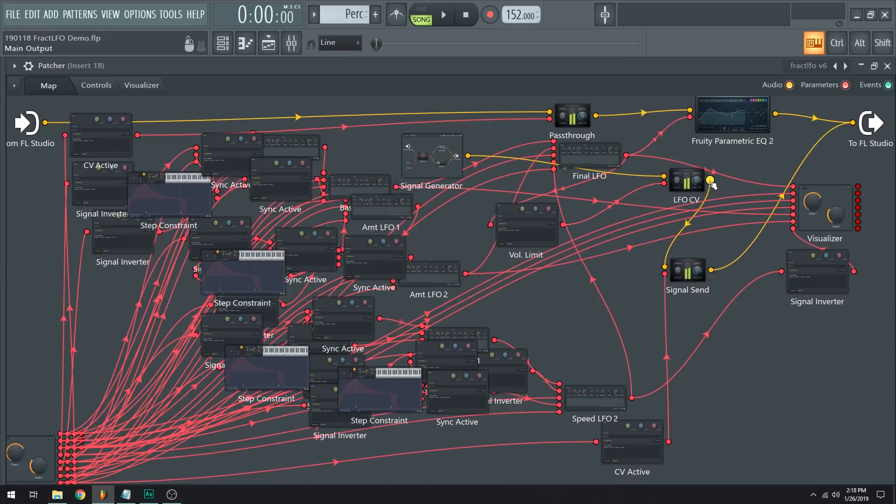
click(887, 66)
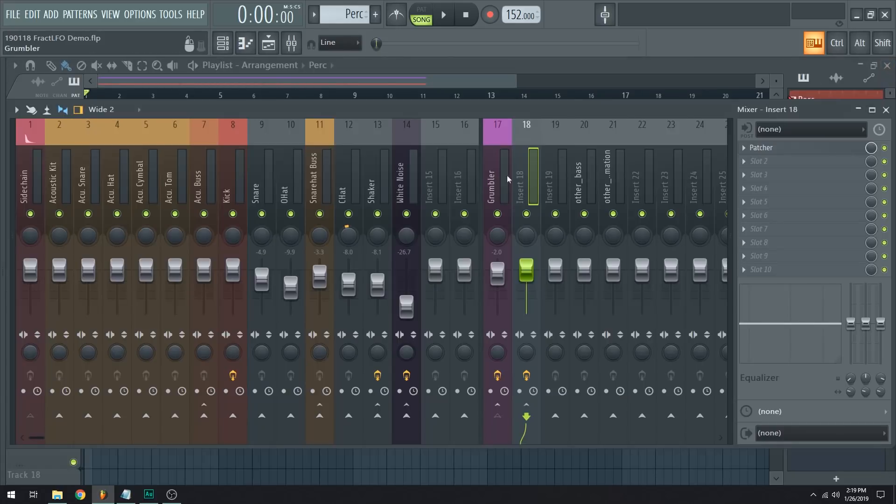
Review Insert 18's Patcher and the routing of the other_bass, Insert 18 and Grumbler mixer tracks
click(770, 148)
click(887, 66)
click(589, 183)
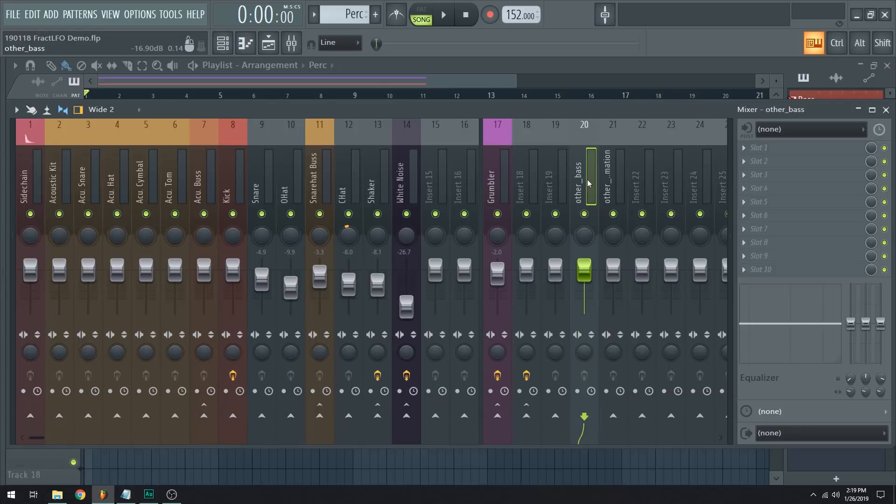
click(520, 176)
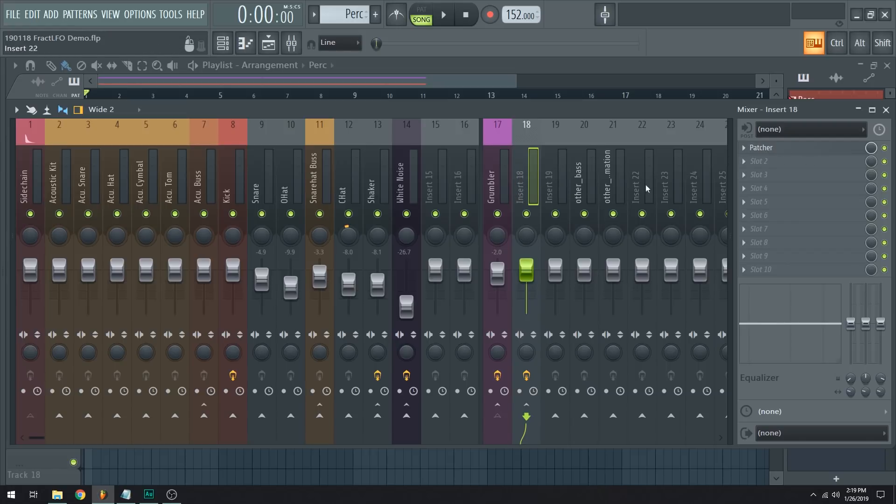
click(506, 173)
Sidechain the Insert 18 mixer track to the other_automation track
click(522, 177)
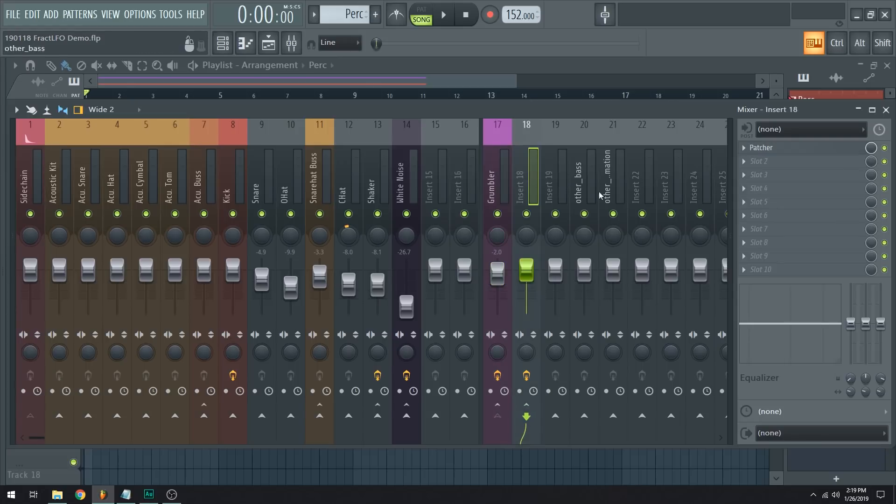
right_click(619, 418)
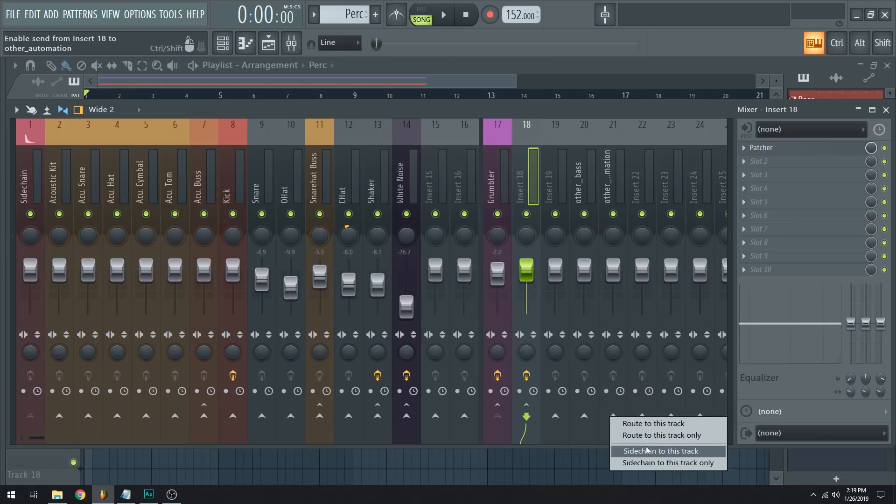
click(647, 450)
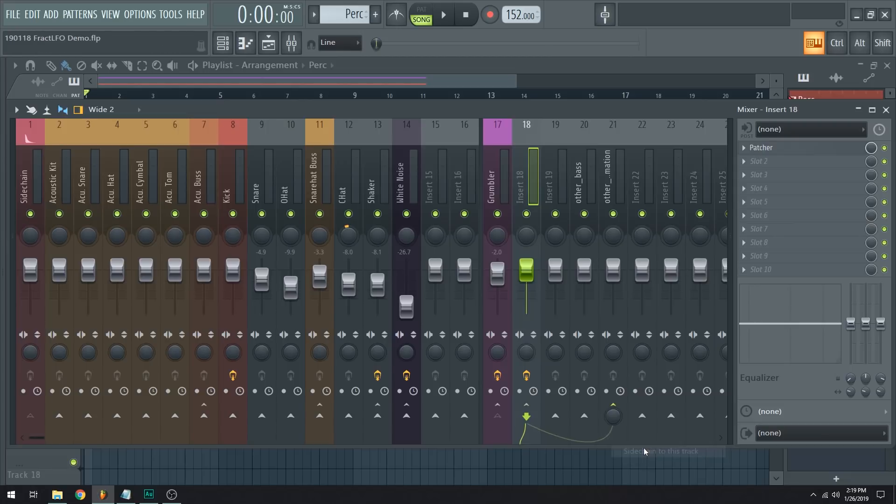
In Insert 18's Patcher, activate the other_automation audio input on To FL Studio, connect LFO CV to it, and close Patcher
click(797, 147)
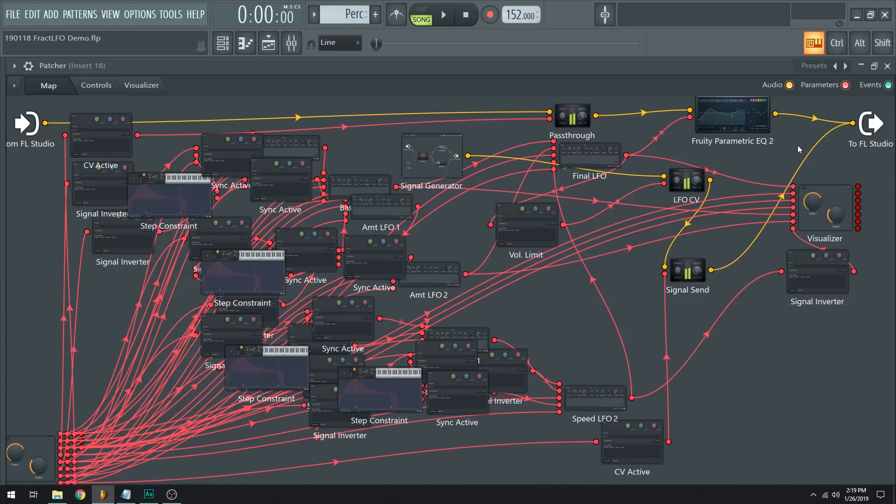
right_click(871, 125)
mouse_move(855, 148)
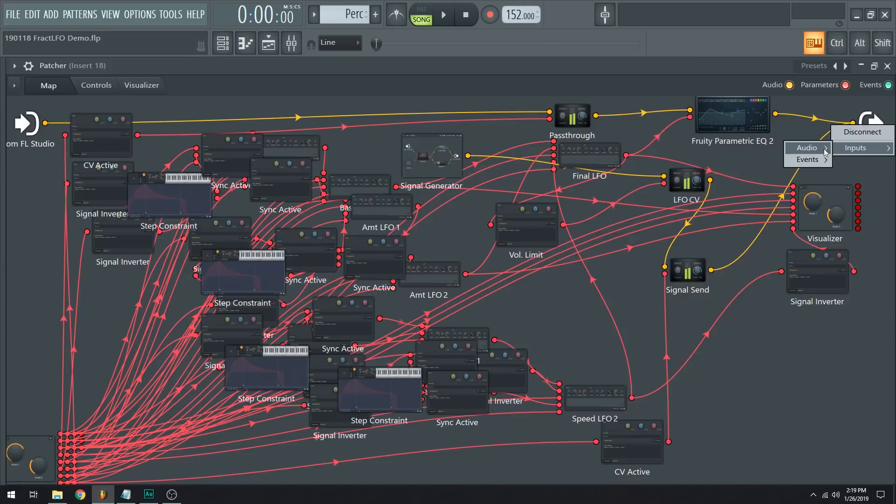
mouse_move(809, 161)
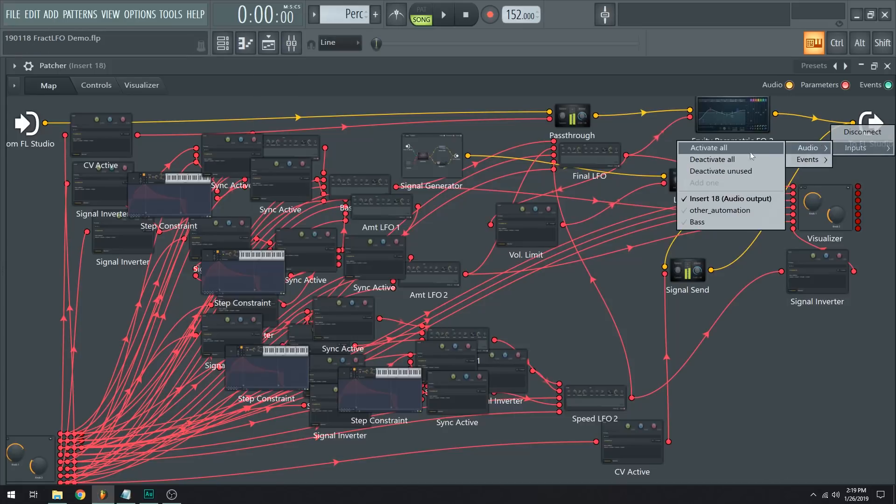
click(709, 211)
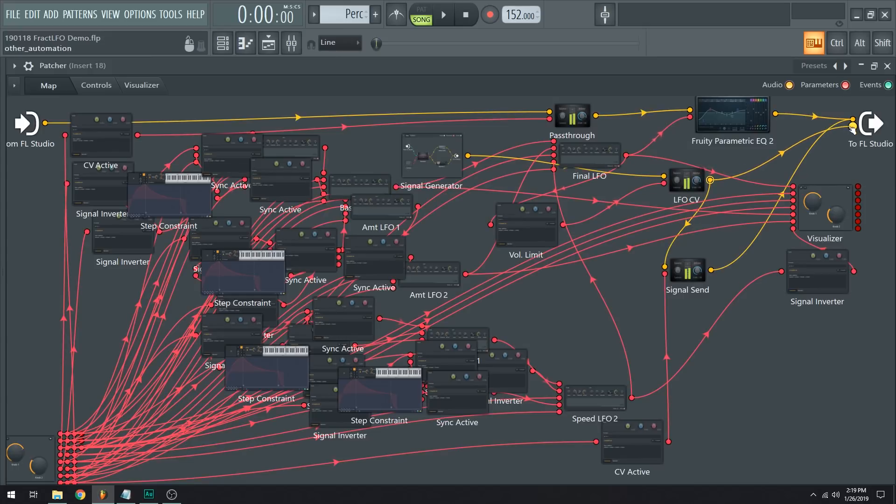
click(887, 66)
Play the song briefly to check the signal levels on the Grumbler, Insert 18 and other_automation mixer tracks
click(607, 179)
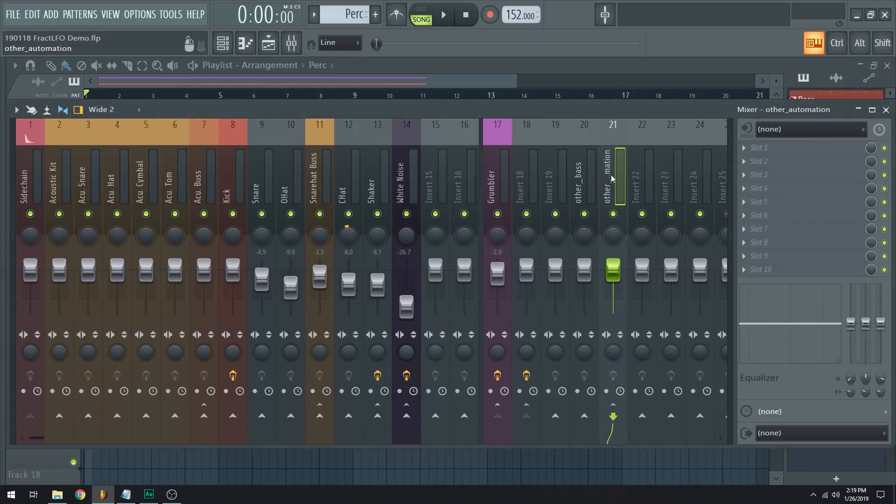
click(507, 172)
key(space)
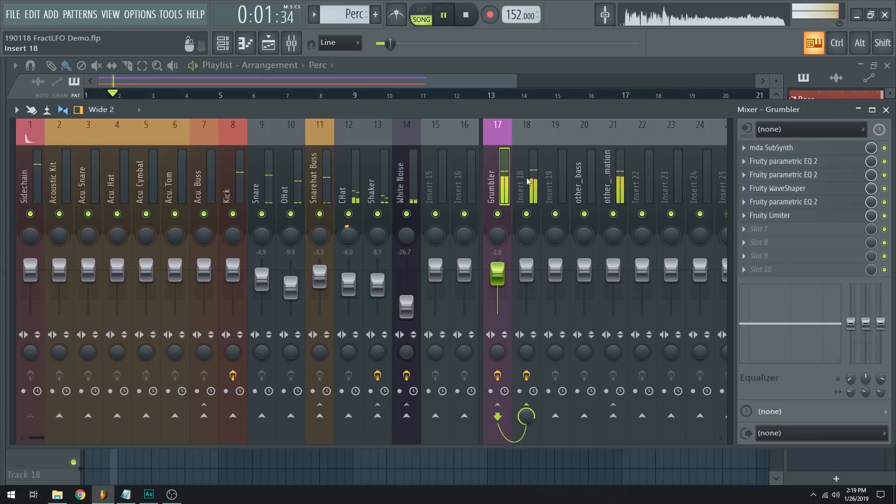
key(space)
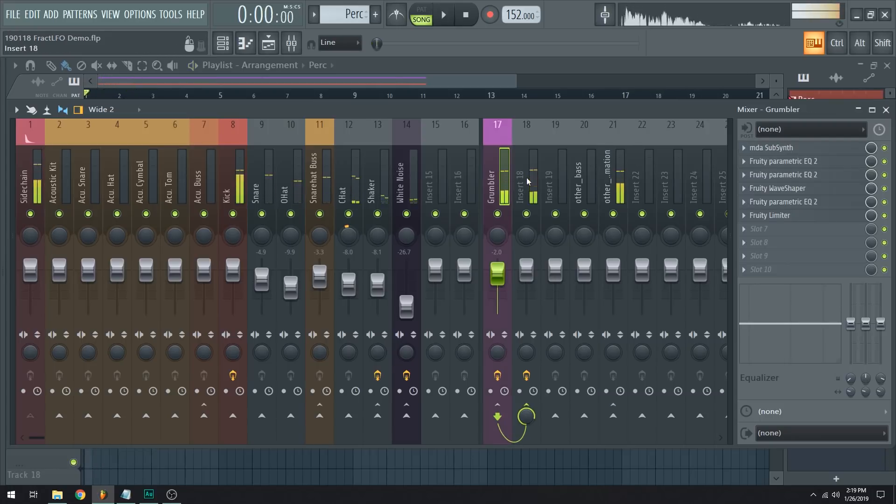
click(526, 178)
Load Fruity Peak Controller into the first effect slot of the other_automation mixer track and close its window
click(617, 167)
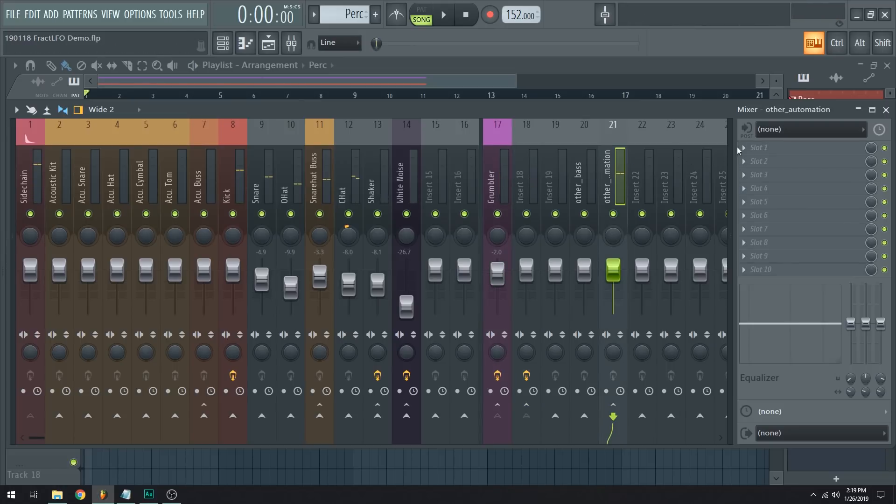
click(758, 147)
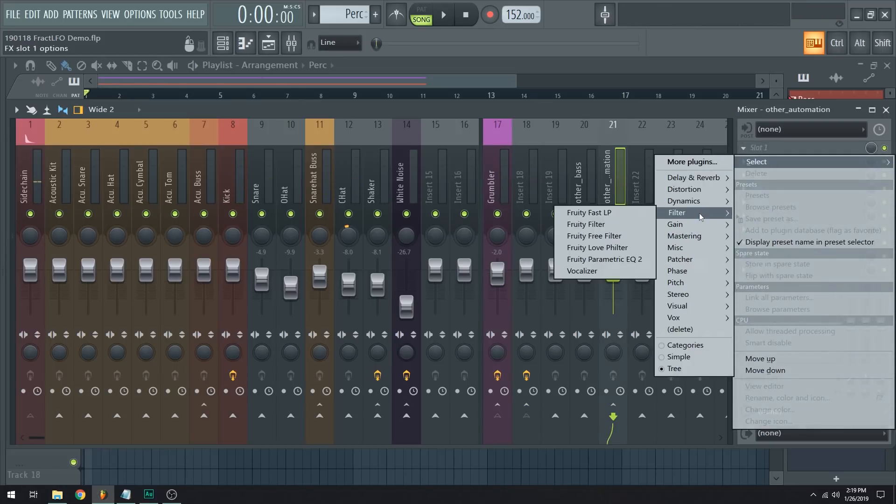
mouse_move(695, 259)
mouse_move(626, 260)
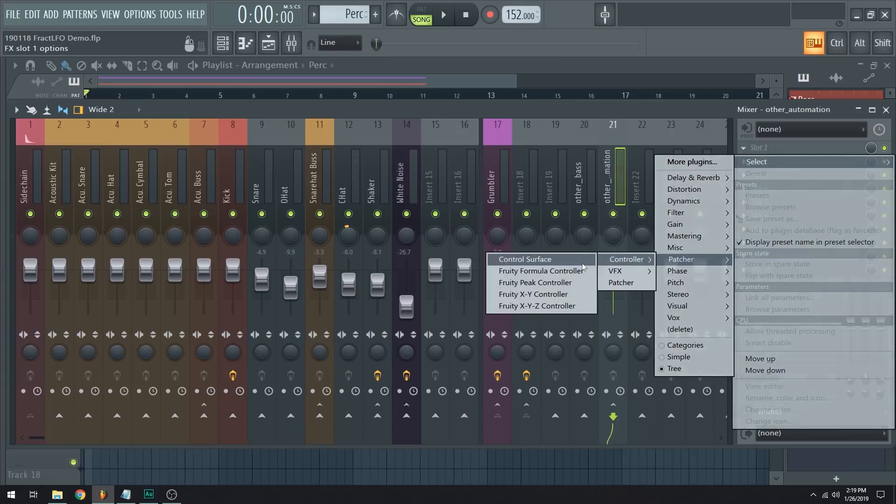
click(537, 283)
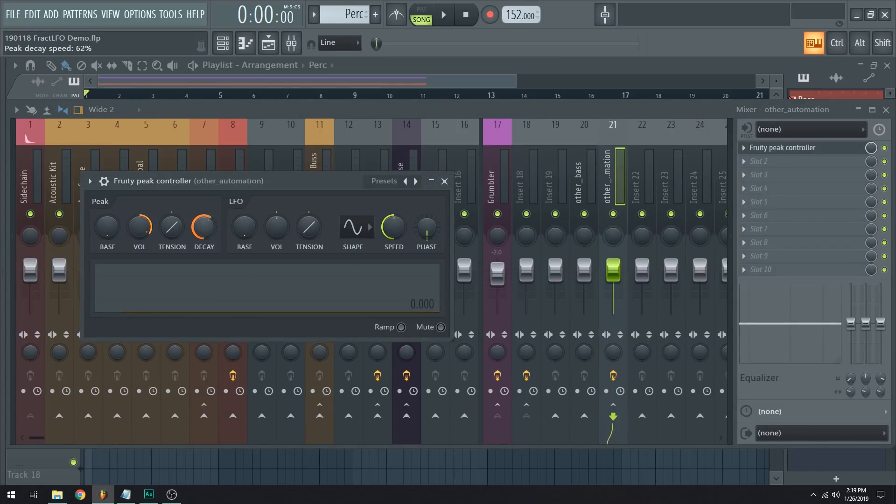
click(445, 182)
Load Fruity Fast LP into the first effect slot of the other_bass mixer track
click(582, 176)
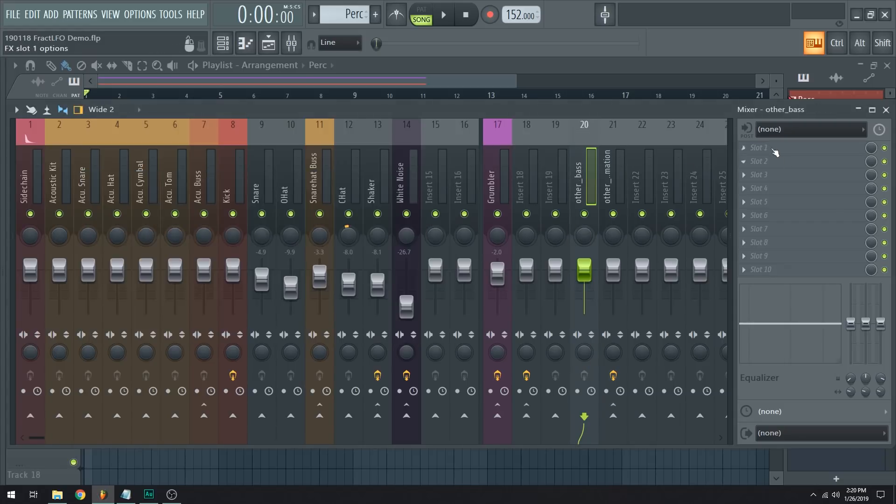
click(744, 149)
mouse_move(676, 213)
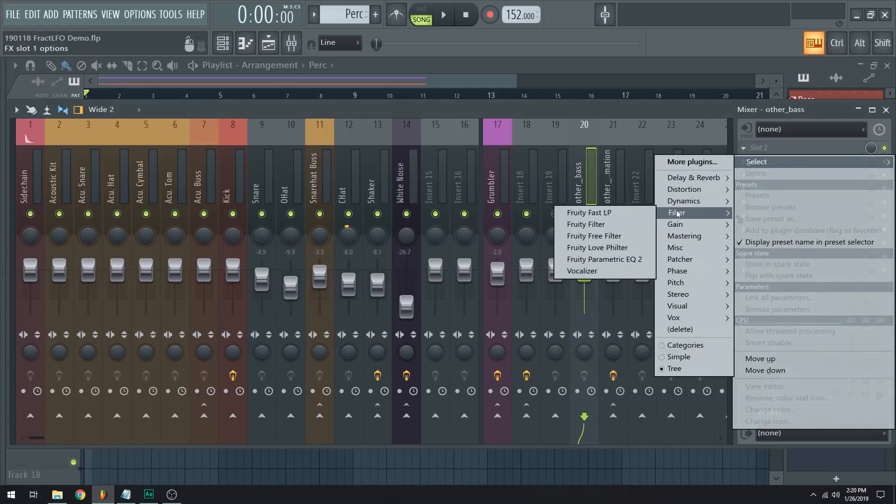
click(589, 213)
Link the Fruity Fast LP cutoff to the internal controller Peak ctrl - Peak
right_click(208, 107)
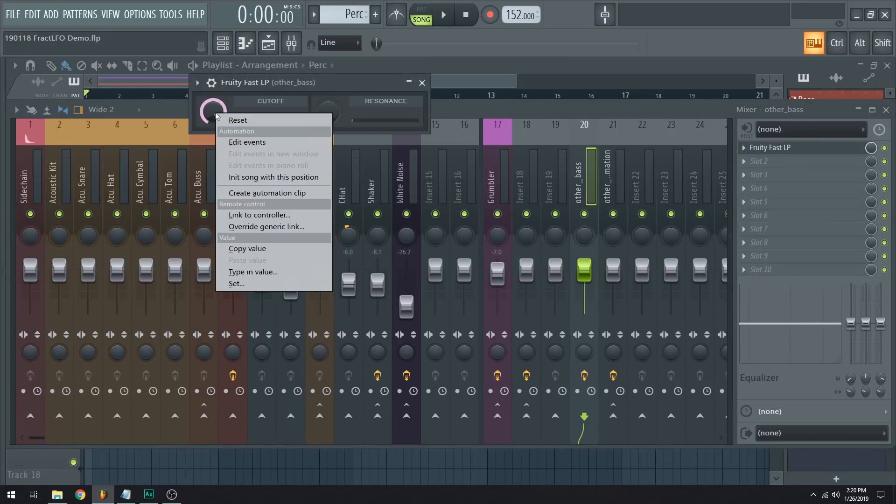
click(258, 216)
click(445, 216)
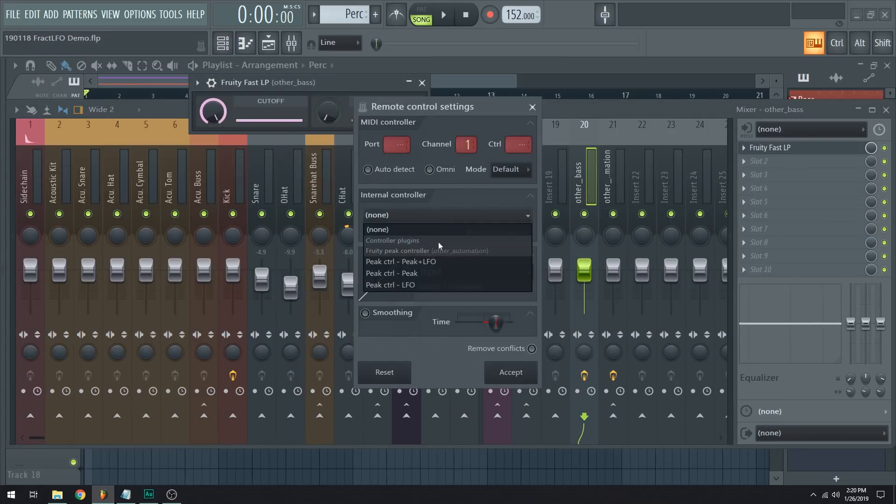
click(401, 273)
click(511, 372)
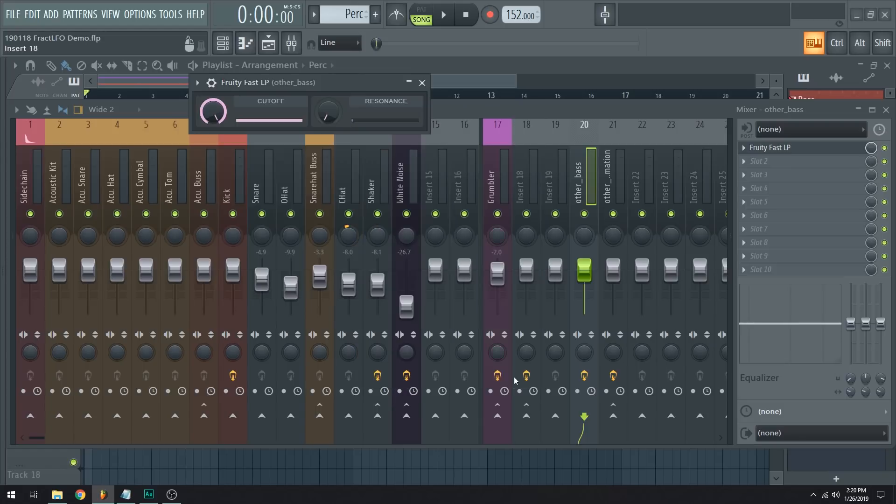
Play the song briefly to test the cutoff modulation and raise the resonance of Fruity Fast LP
key(space)
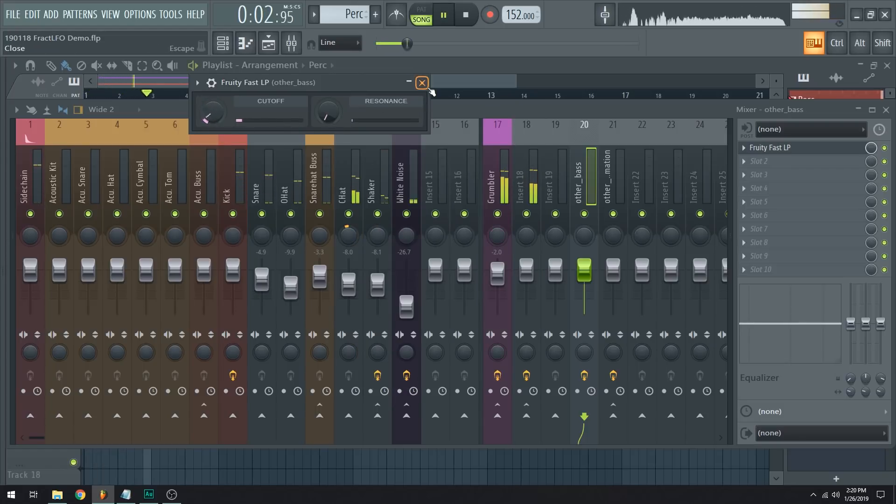
key(space)
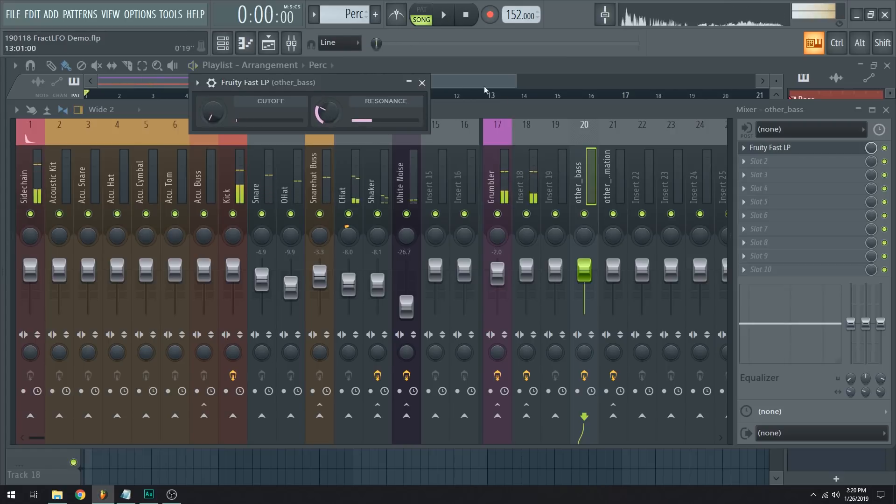
Review the effects and routing of the Grumbler, Insert 18, Insert 19 and other_bass mixer tracks
click(512, 187)
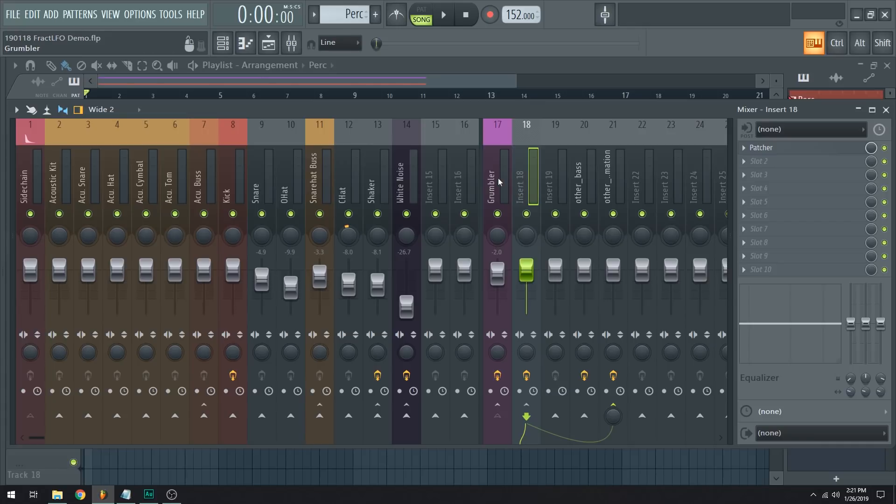
click(498, 178)
click(522, 176)
click(493, 181)
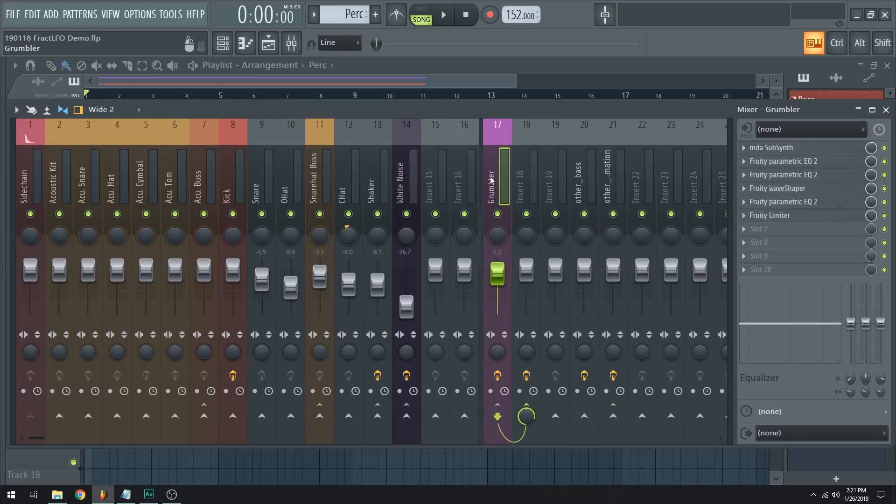
click(531, 182)
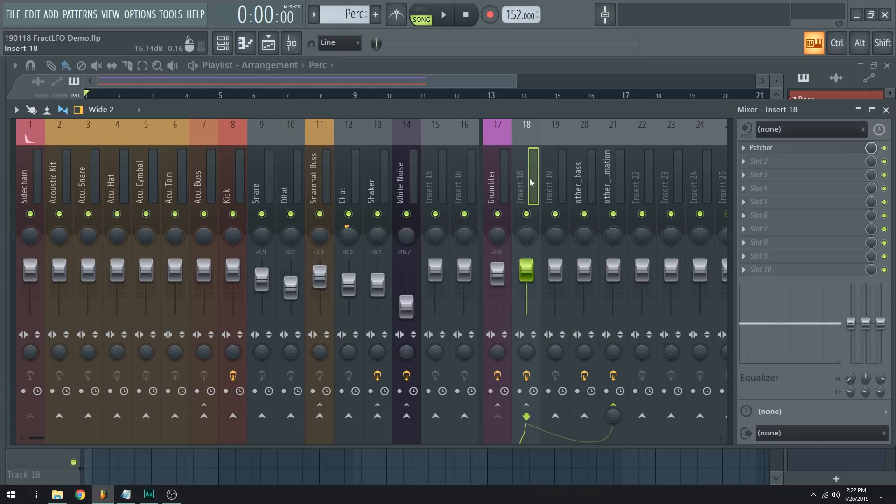
click(579, 183)
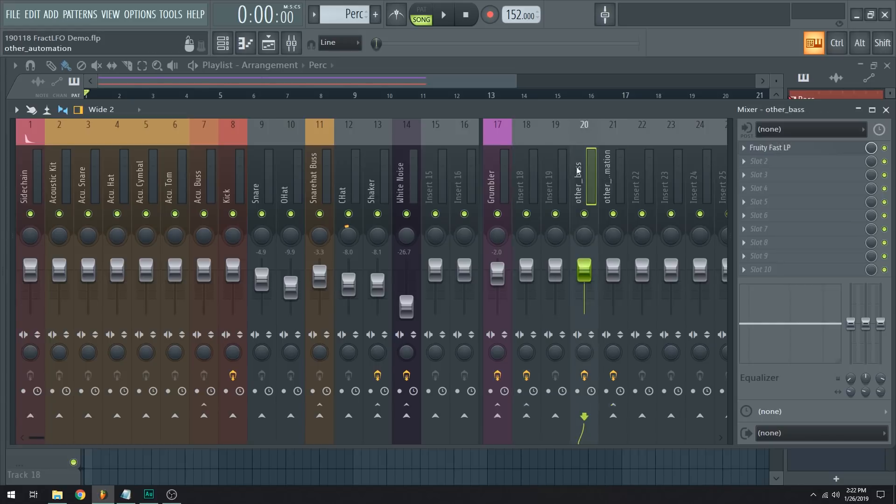
click(539, 162)
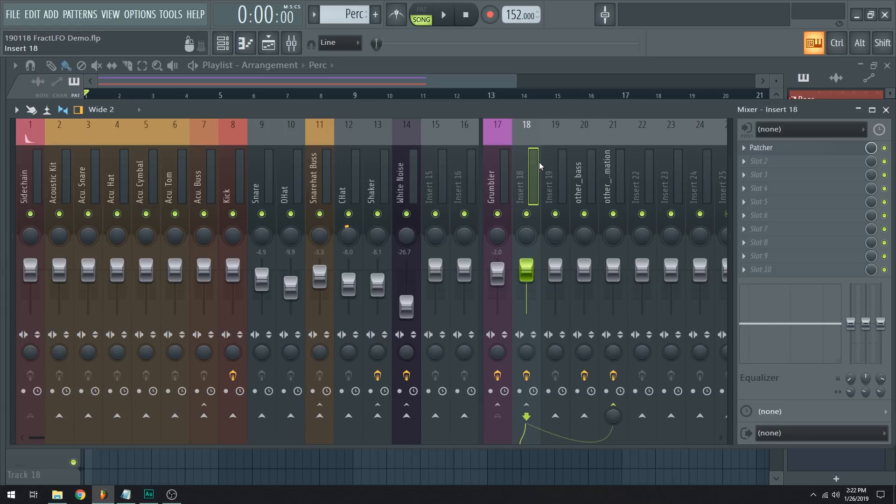
click(547, 166)
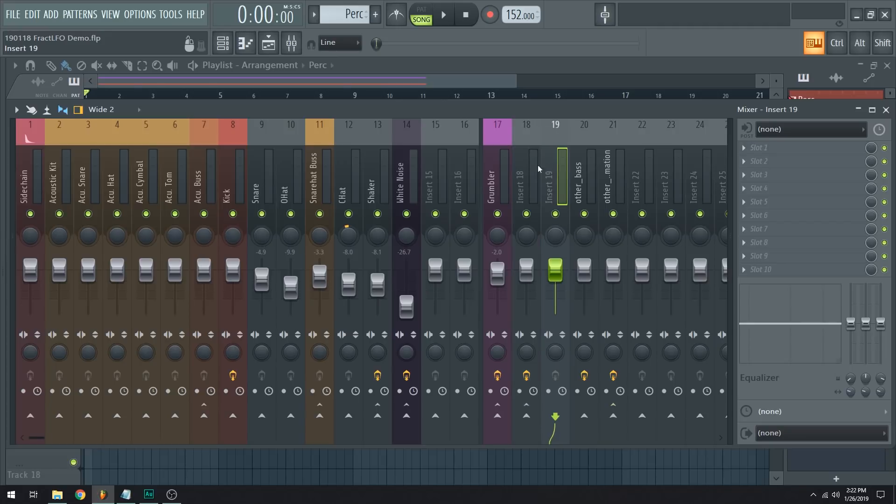
click(525, 165)
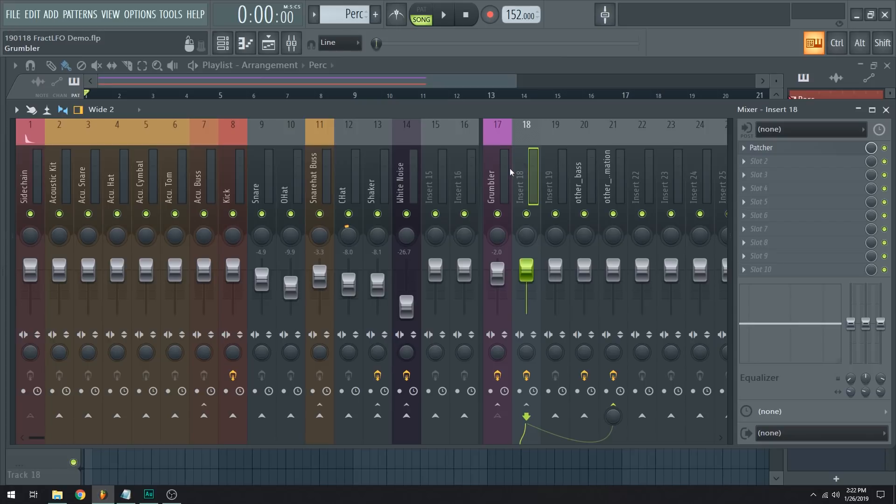
click(508, 168)
click(563, 166)
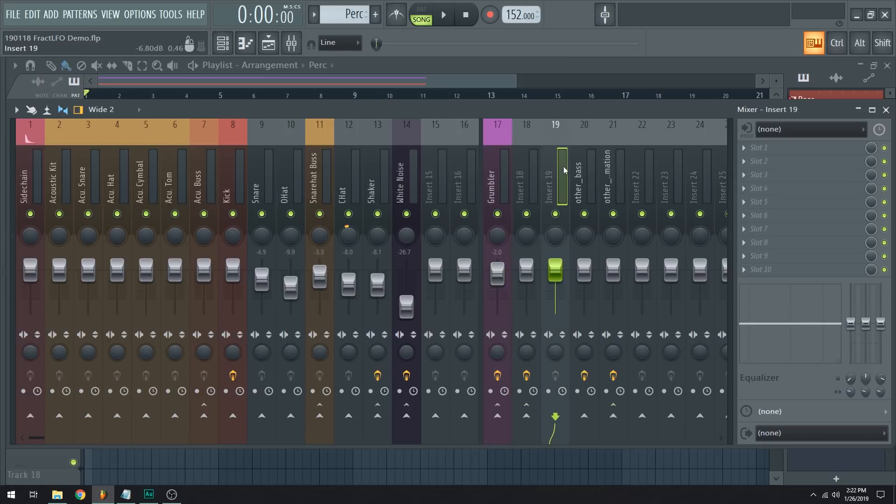